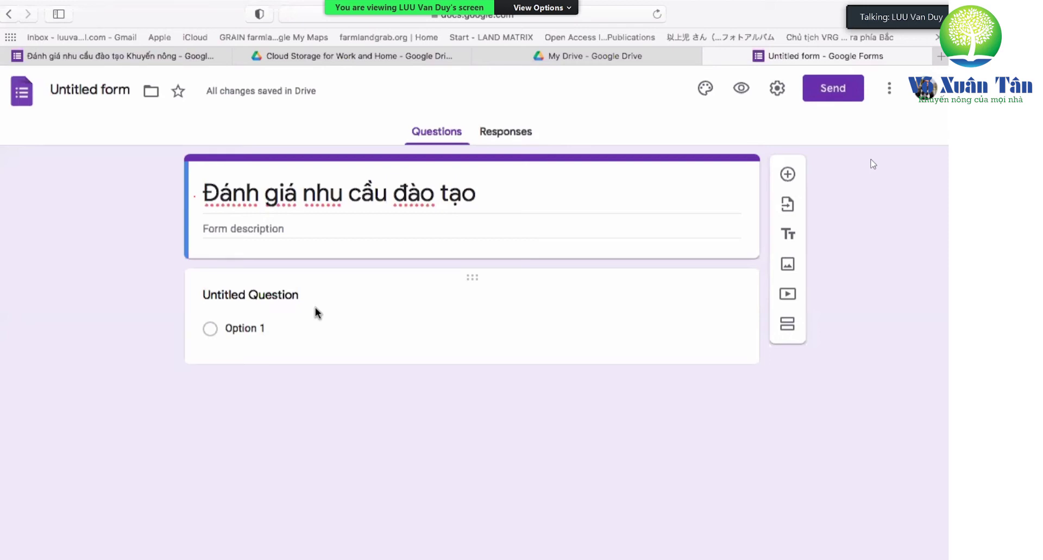
Step: Add a question below the form's title card and enter "Họ và tên đệm" as its question text
click(316, 308)
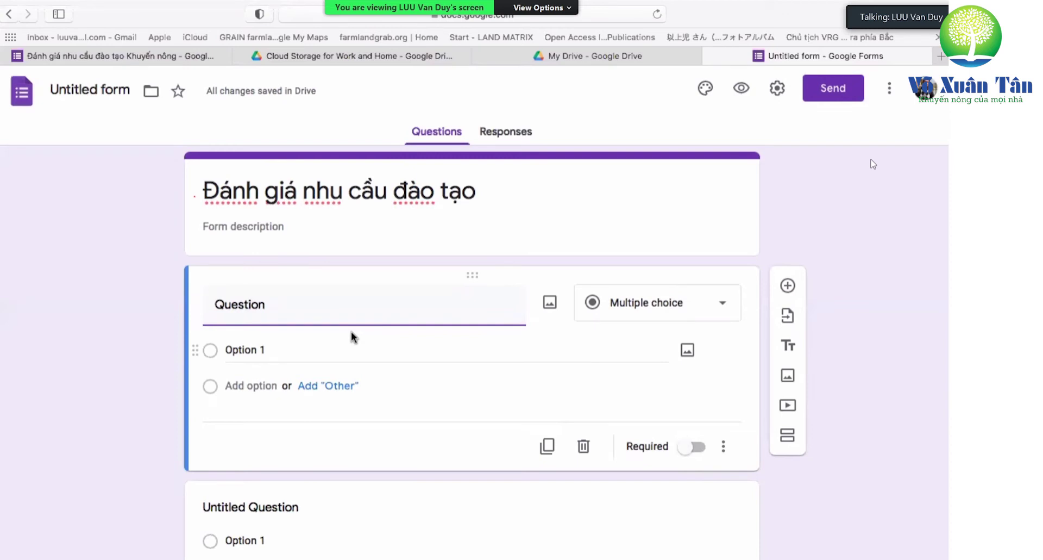
text(Họ )
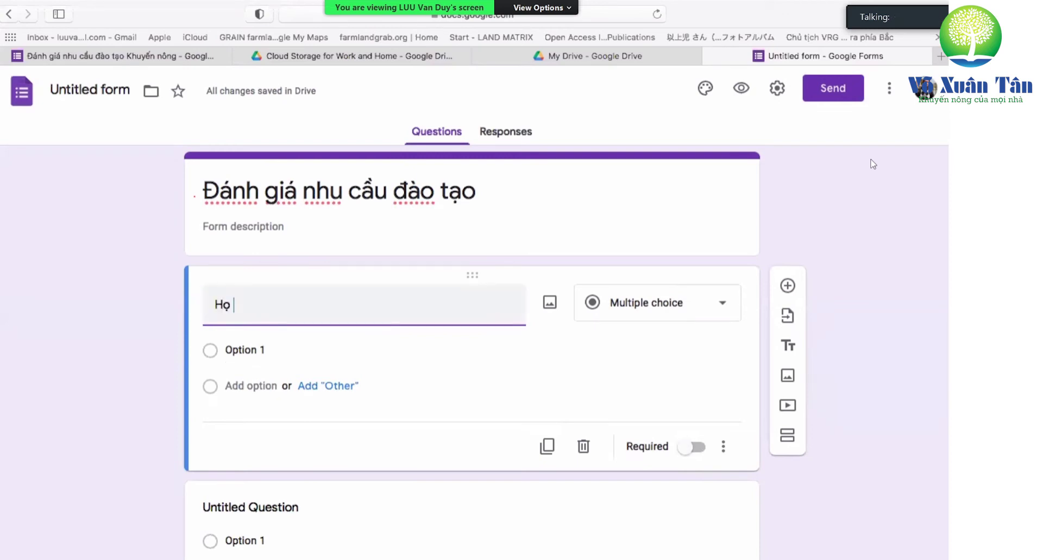
text(và te)
text(n đêm)
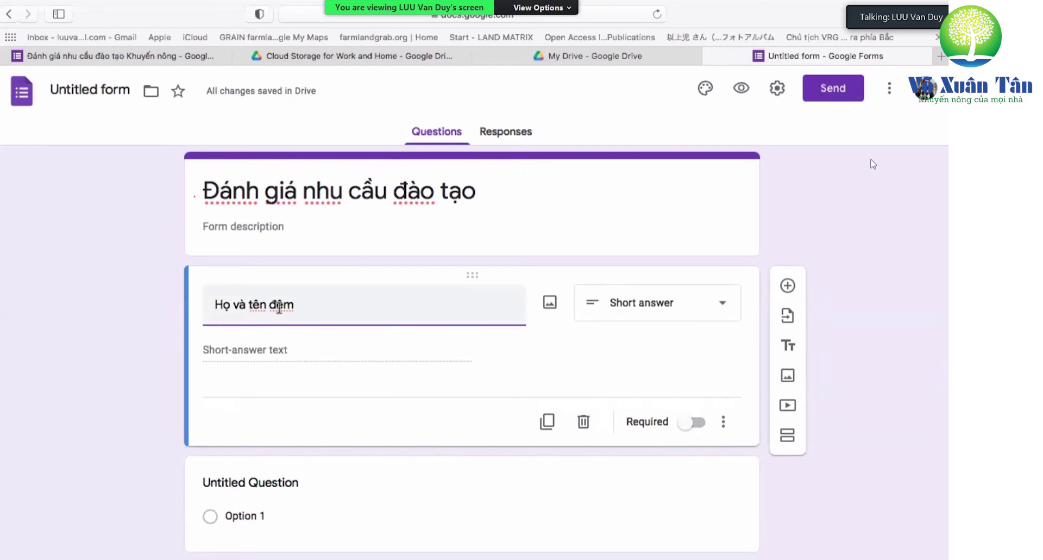
key(BackSpace)
key(BackSpace)
key(BackSpace)
text(ệm)
Step: Make the "Họ và tên đệm" question required and choose Short answer as its type
click(683, 429)
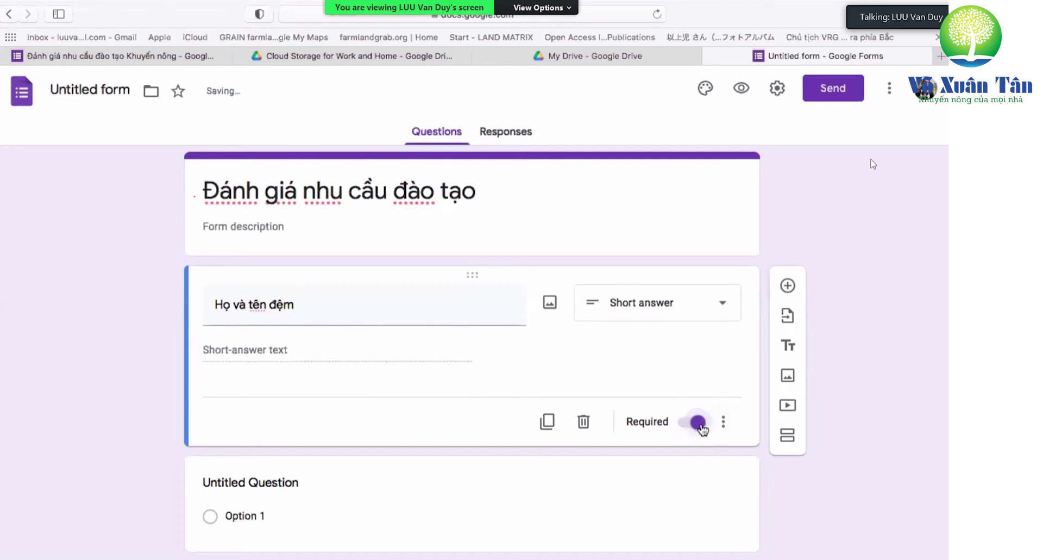
click(696, 429)
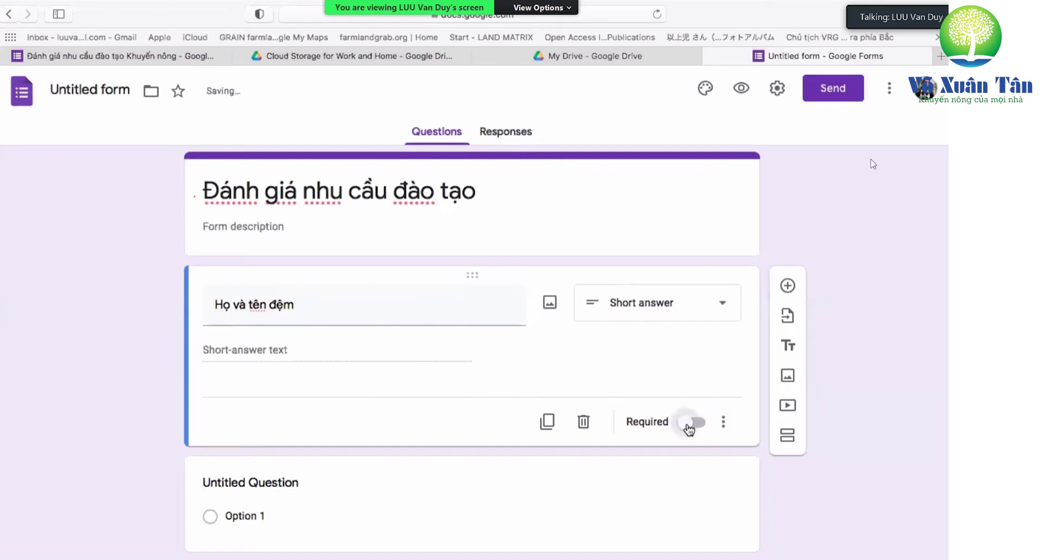
click(687, 429)
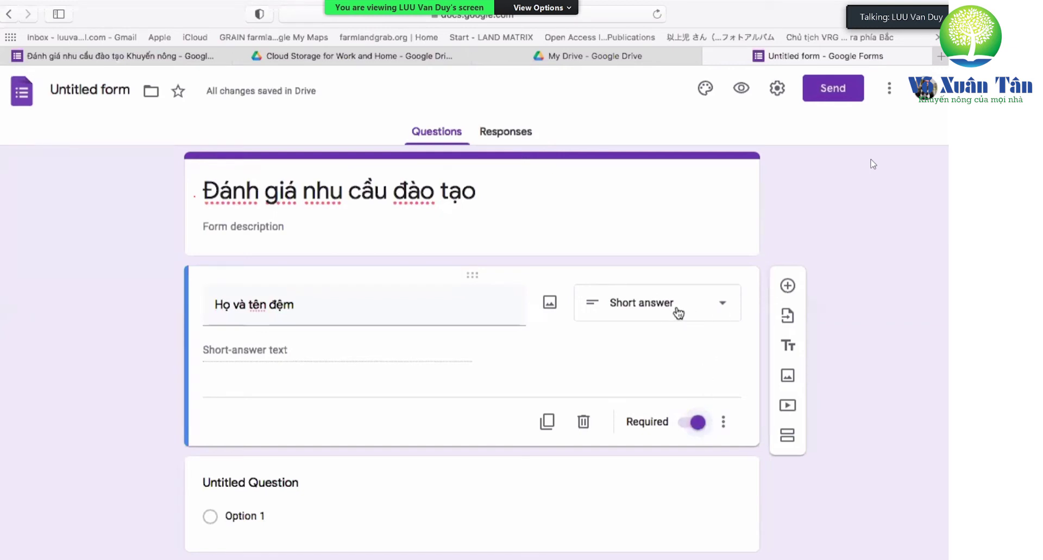
click(723, 309)
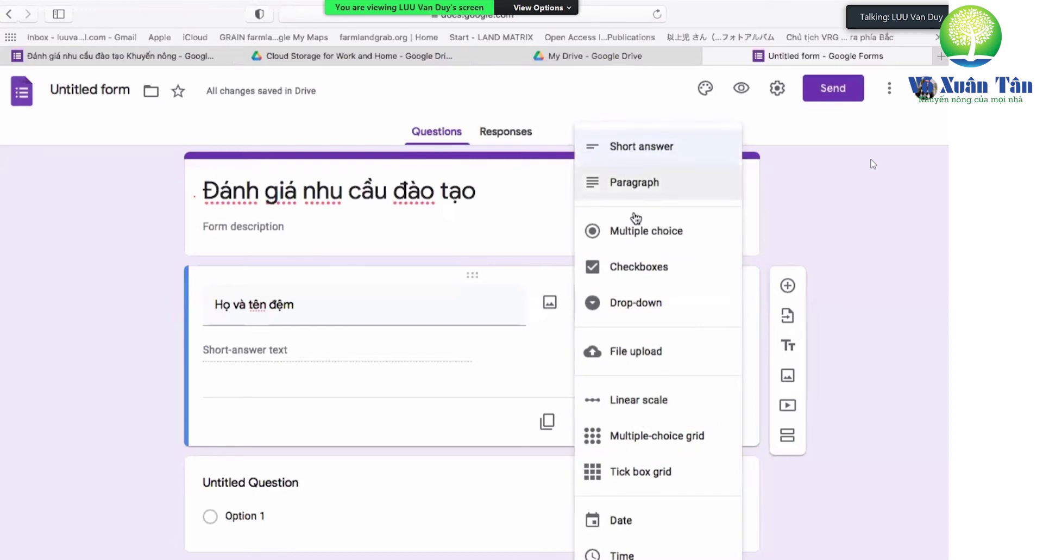
click(635, 150)
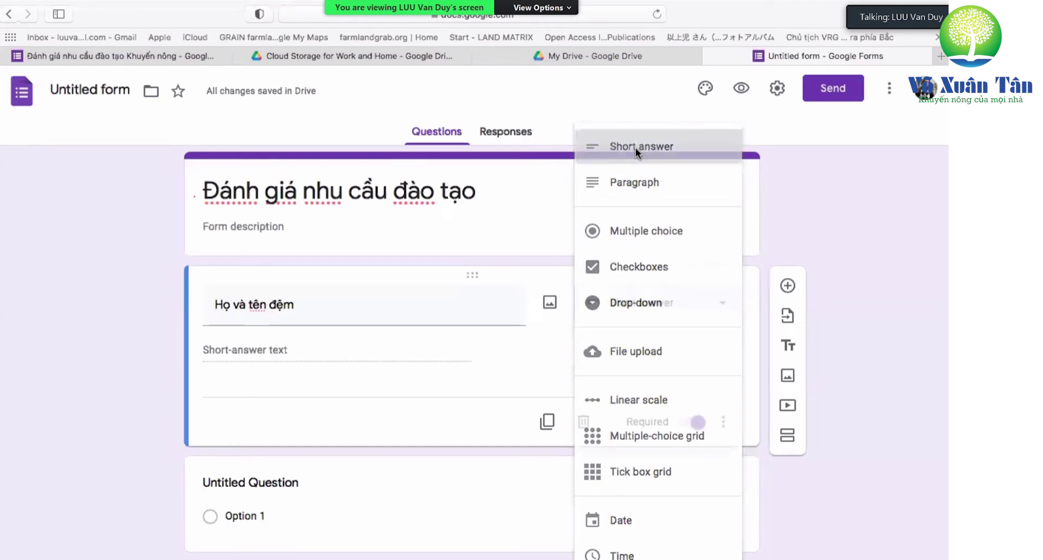
scroll(654, 379, down, 1)
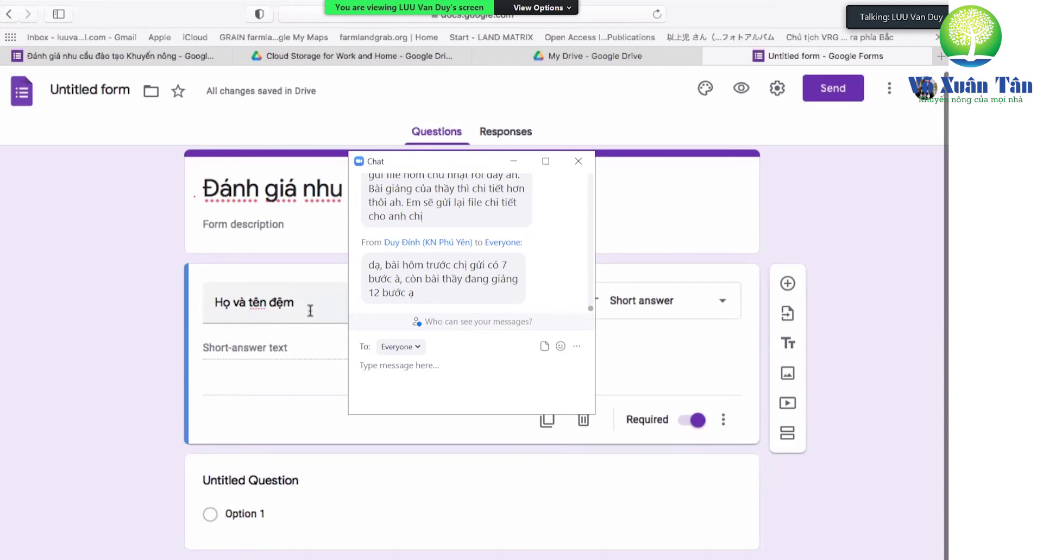
Step: In the Zoom chat, send everyone "Thầy nên chuyển sang chế độ tiếng Việt cho dễ hiểu hơn" and close the chat window
text(Thầy )
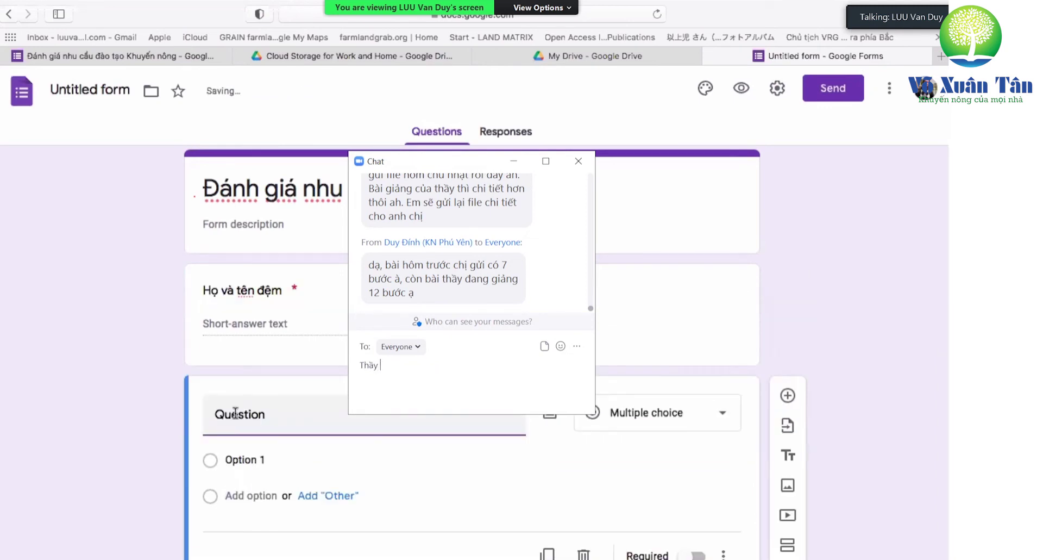
text(ne)
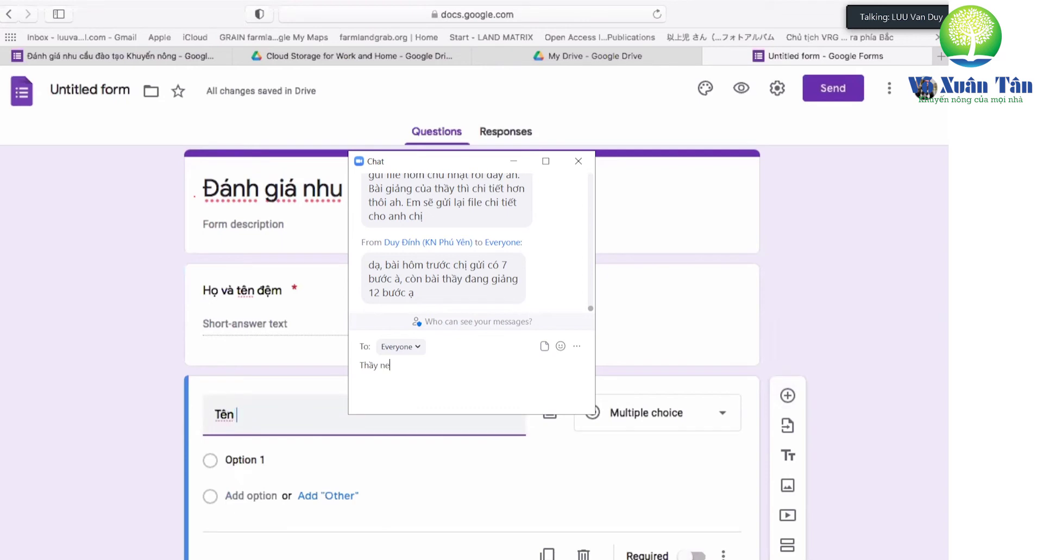
key(BackSpace)
text(ên chuyển )
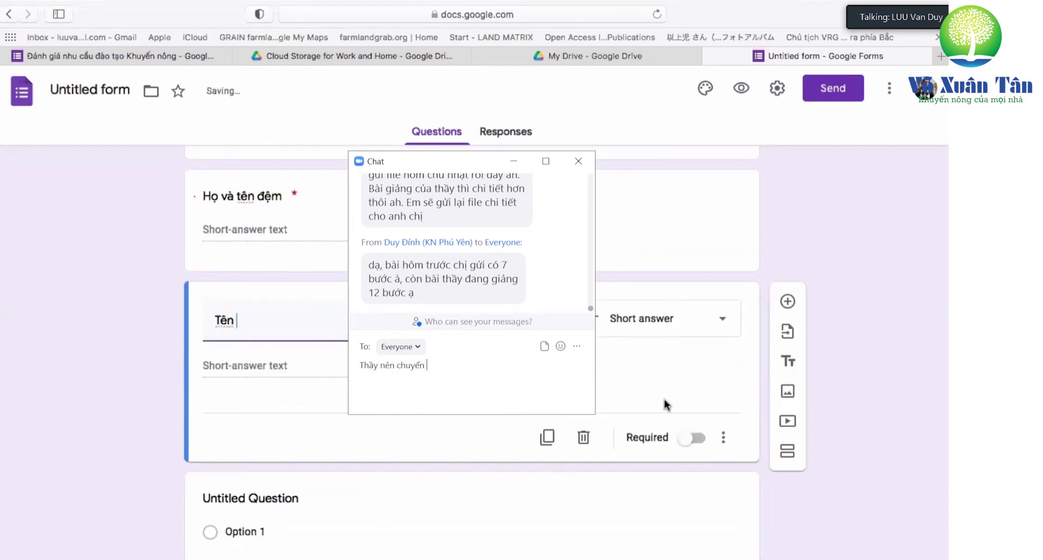
text(sang c)
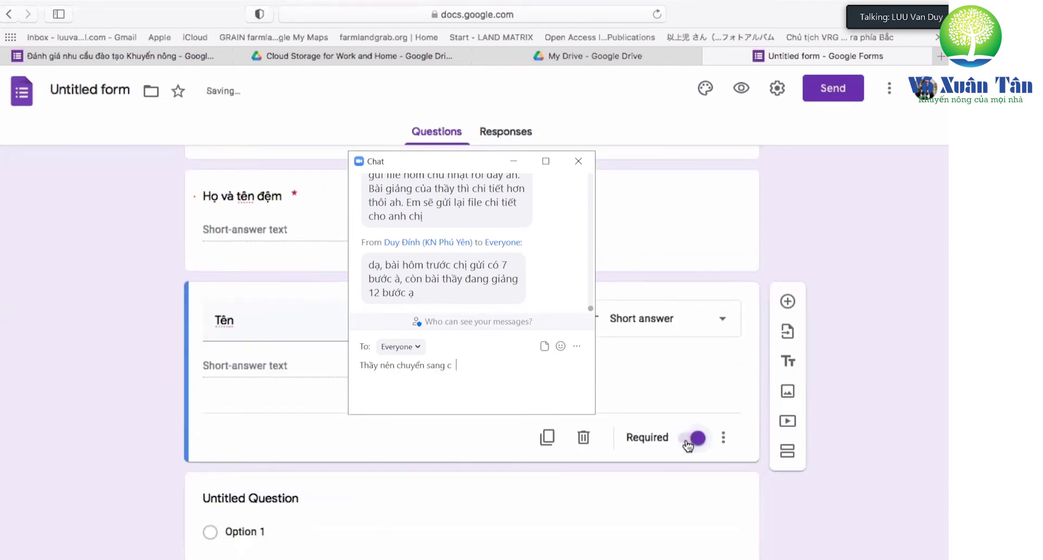
text(hế độ )
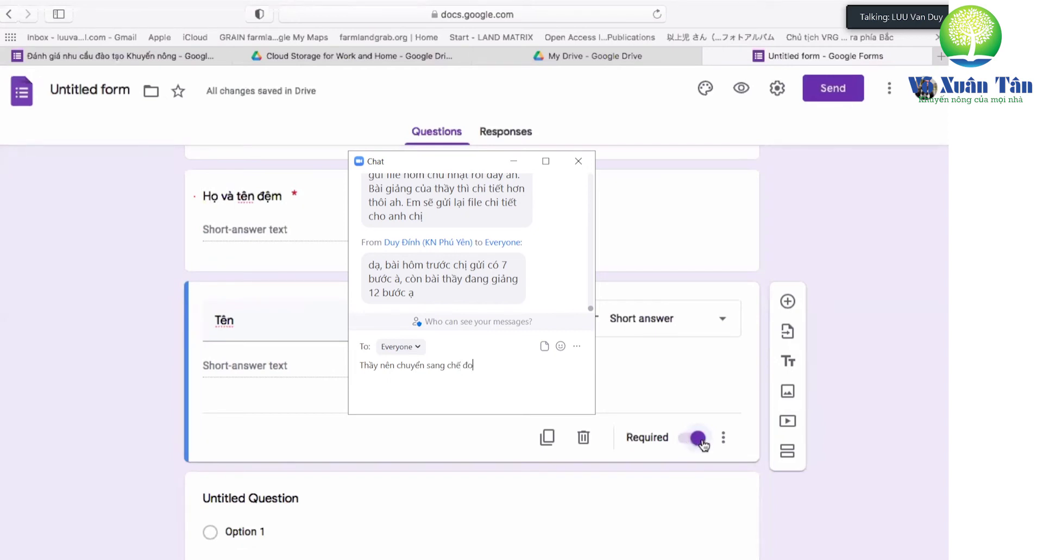
text(tiếng Việt cho dễ)
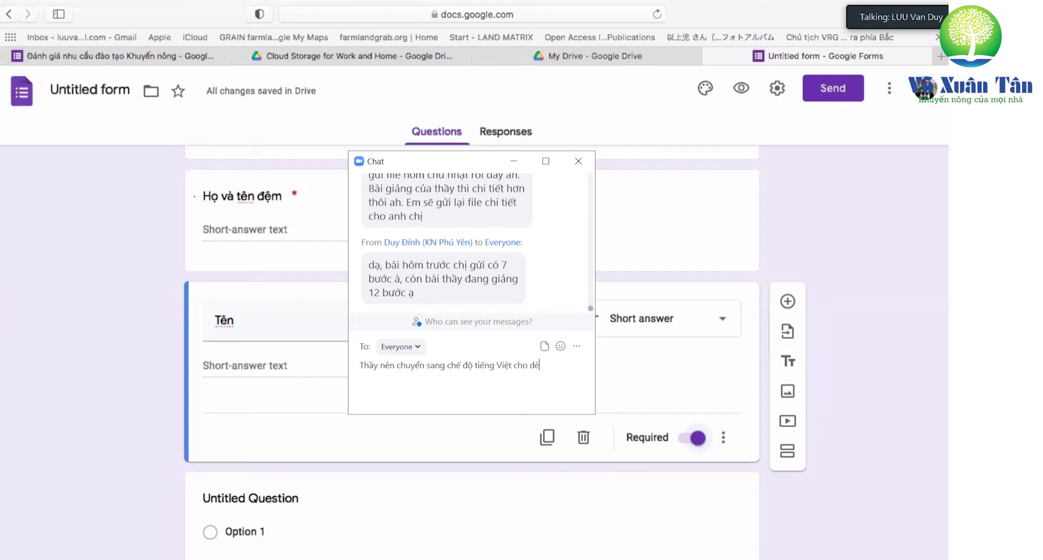
text( hiêu)
text( hơn)
key(Return)
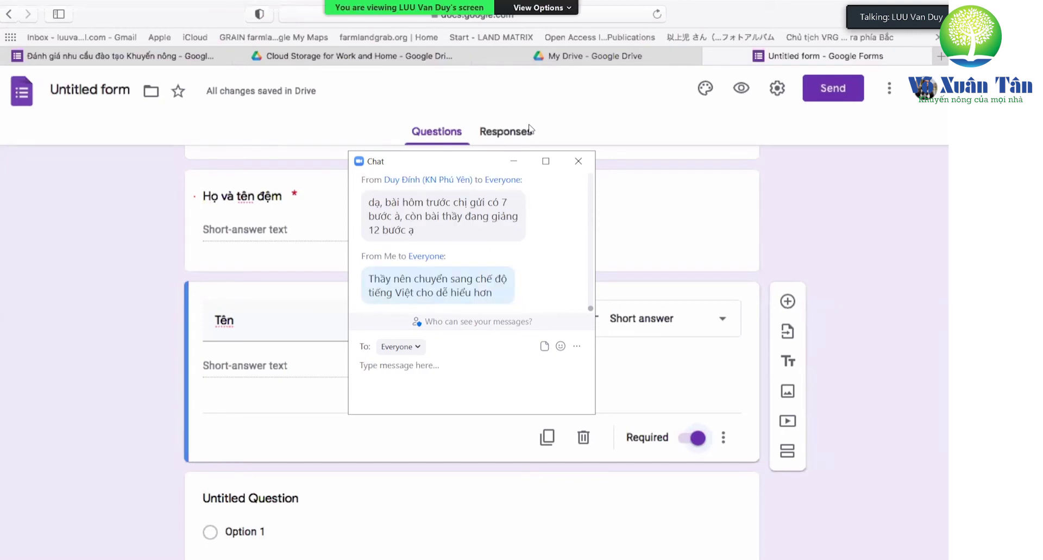
click(579, 160)
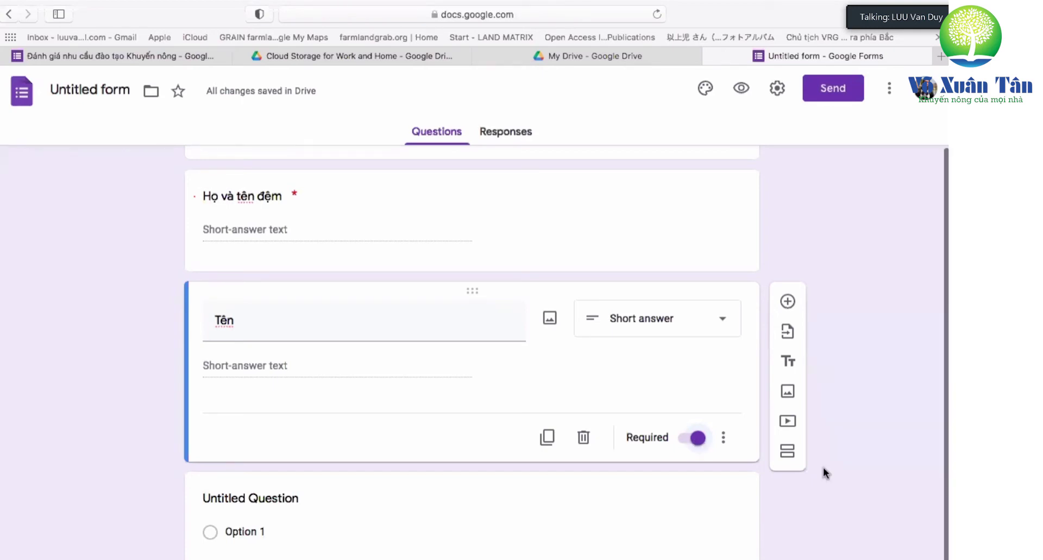
Step: In the Google Forms editor, add a question below "Tên" with the text "Địa phương" and set its type to Short answer
scroll(823, 467, down, 1)
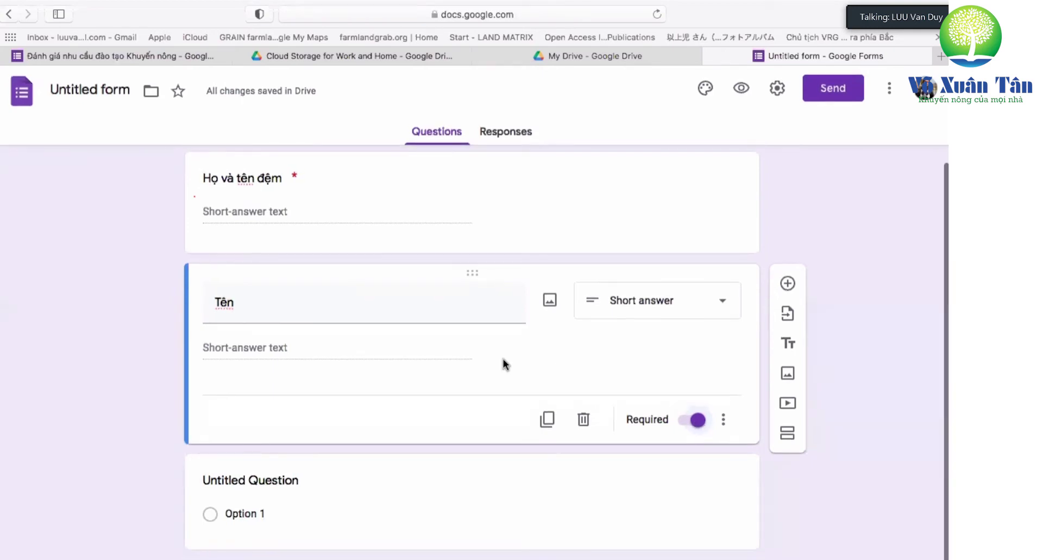
click(787, 283)
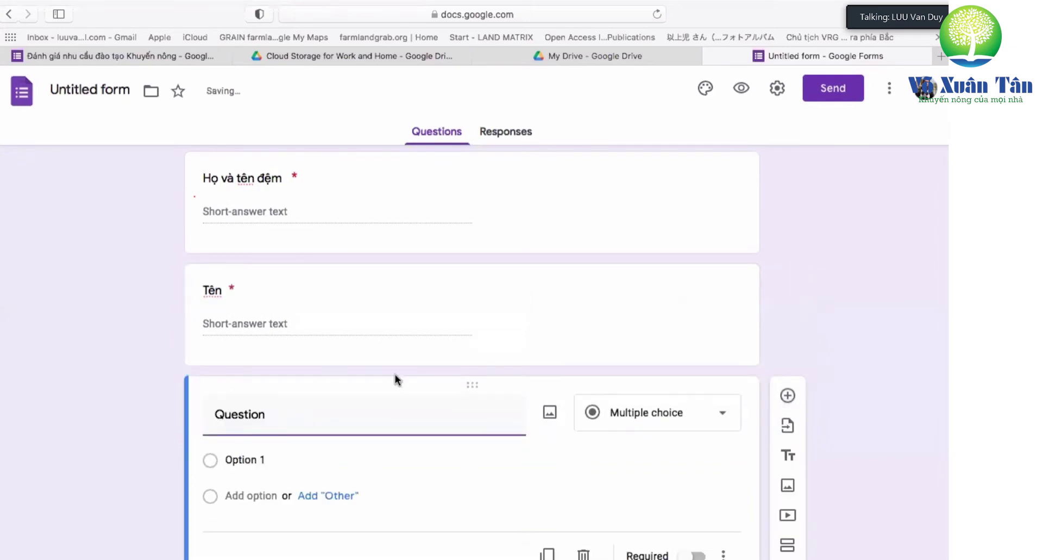
scroll(395, 374, up, 2)
scroll(396, 374, down, 3)
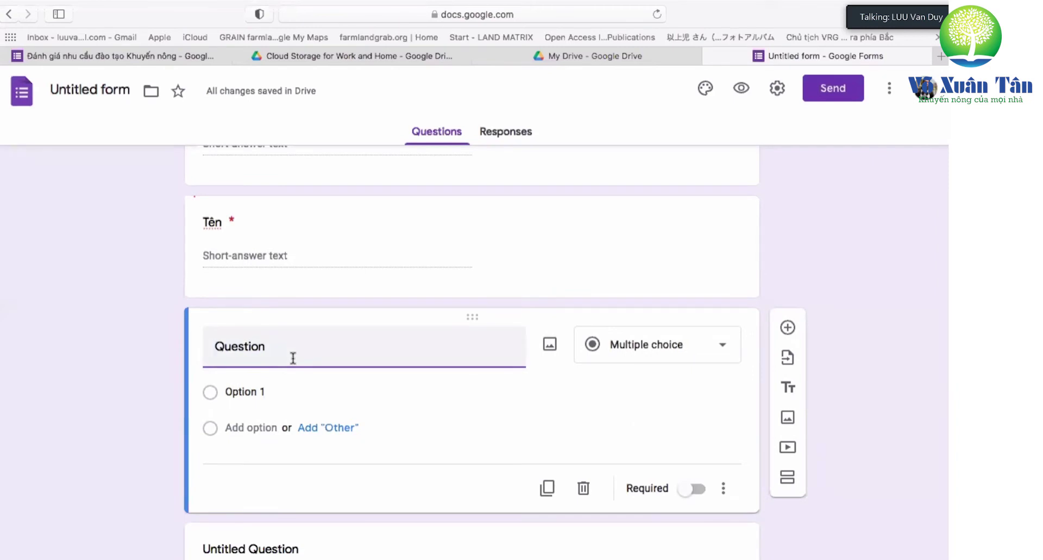
text(Địa phương)
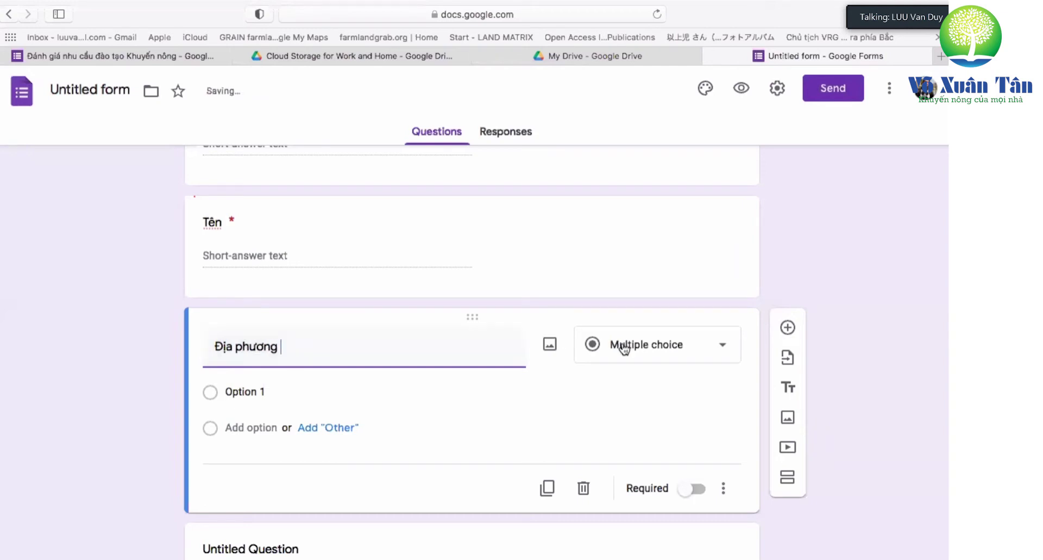
click(657, 353)
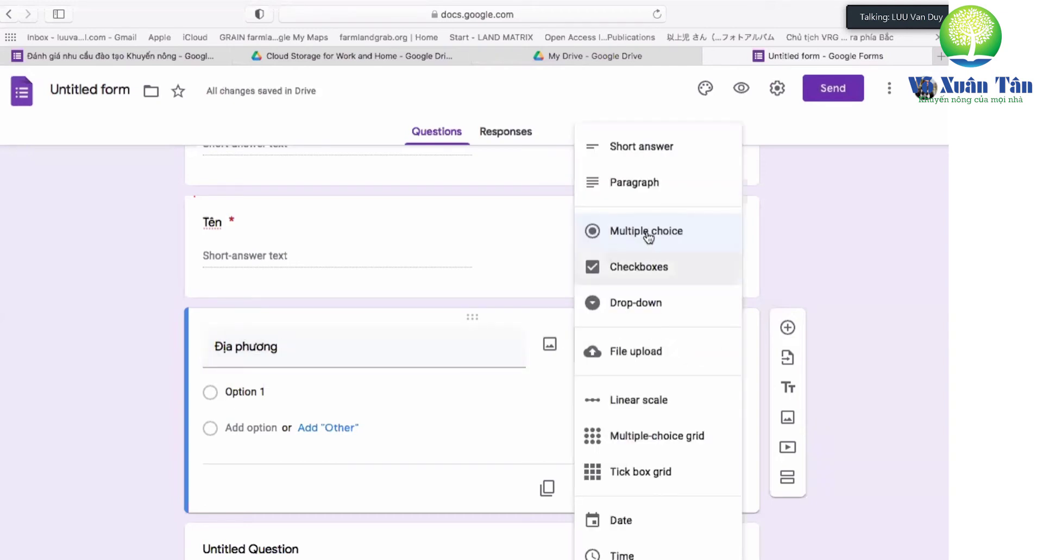
click(617, 150)
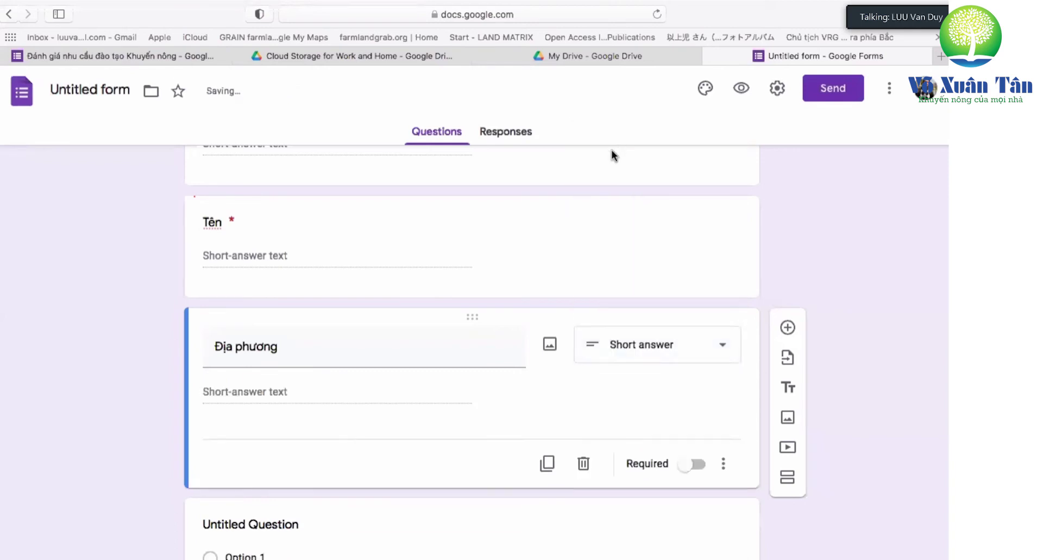
Step: Extend the "Địa phương" question text to "Địa phương (Tỉnh)" and make the question required
triple_click(286, 350)
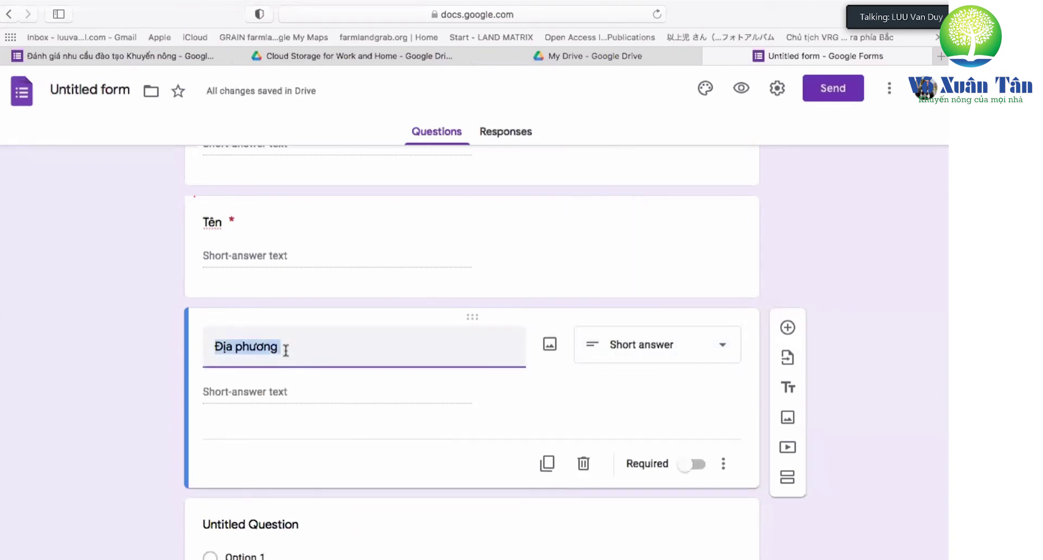
click(281, 346)
text(()
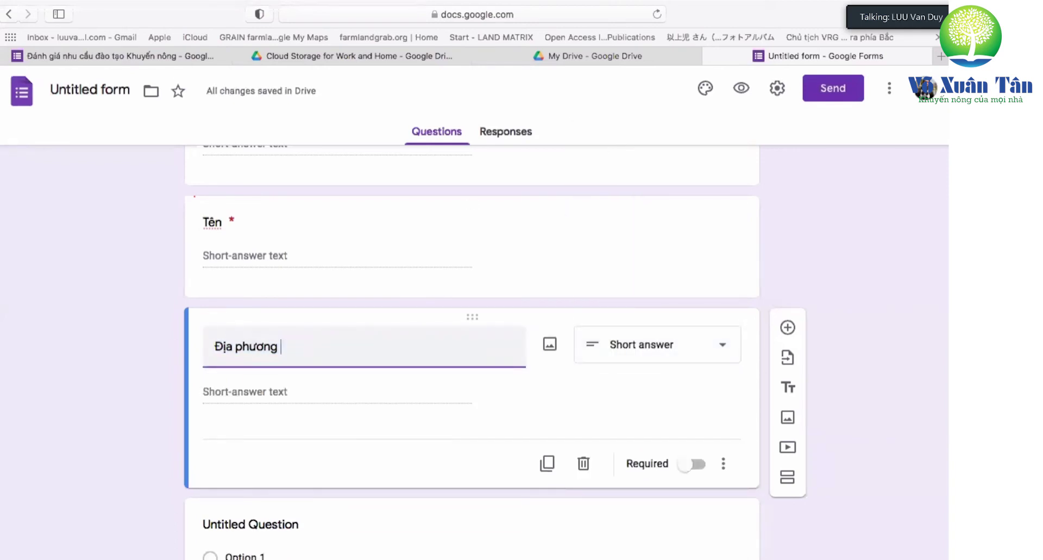
text(Tỉnh))
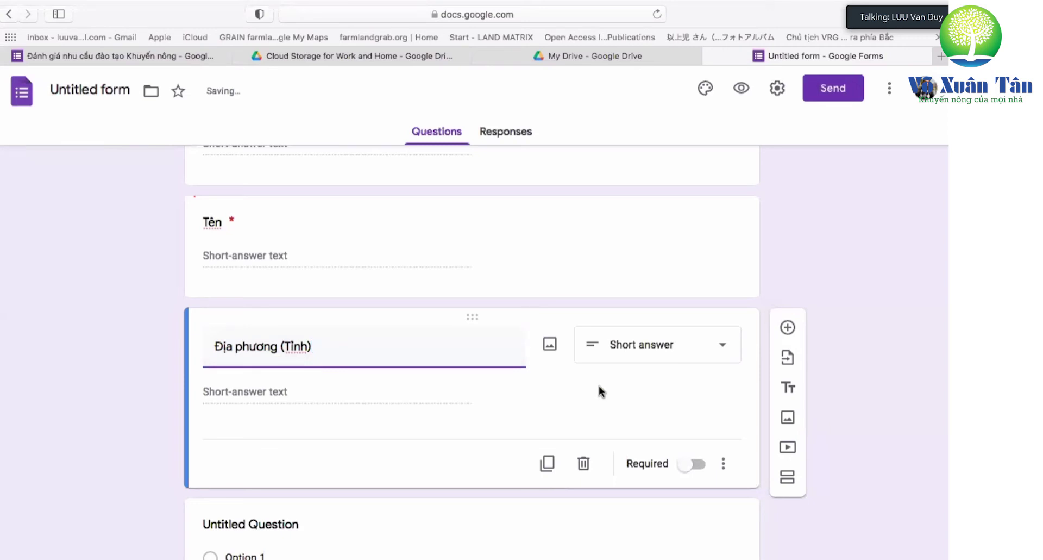
click(689, 465)
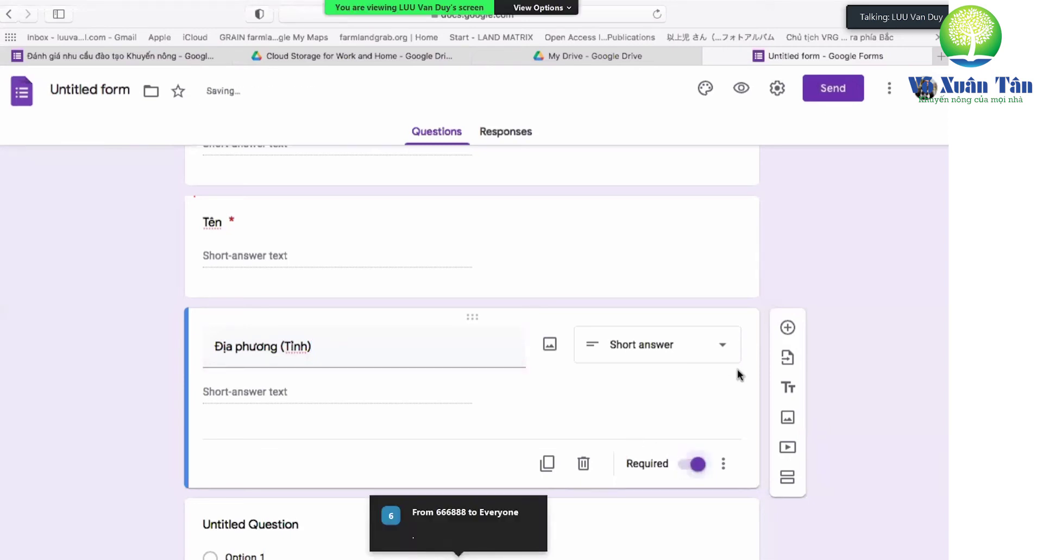
Step: Add a required short-answer question "Đơn vị công tác" below "Địa phương (Tỉnh)"
click(788, 327)
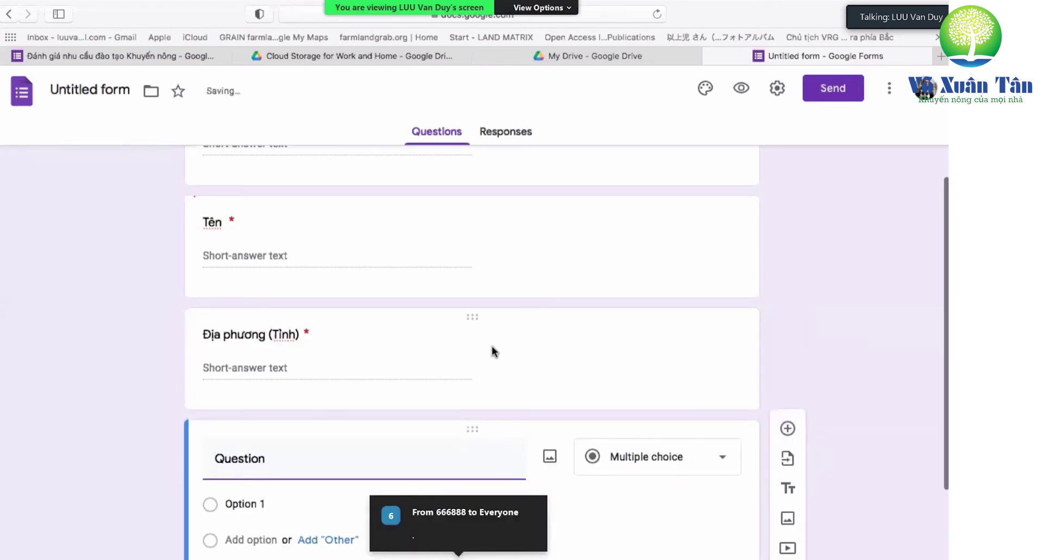
scroll(494, 351, down, 3)
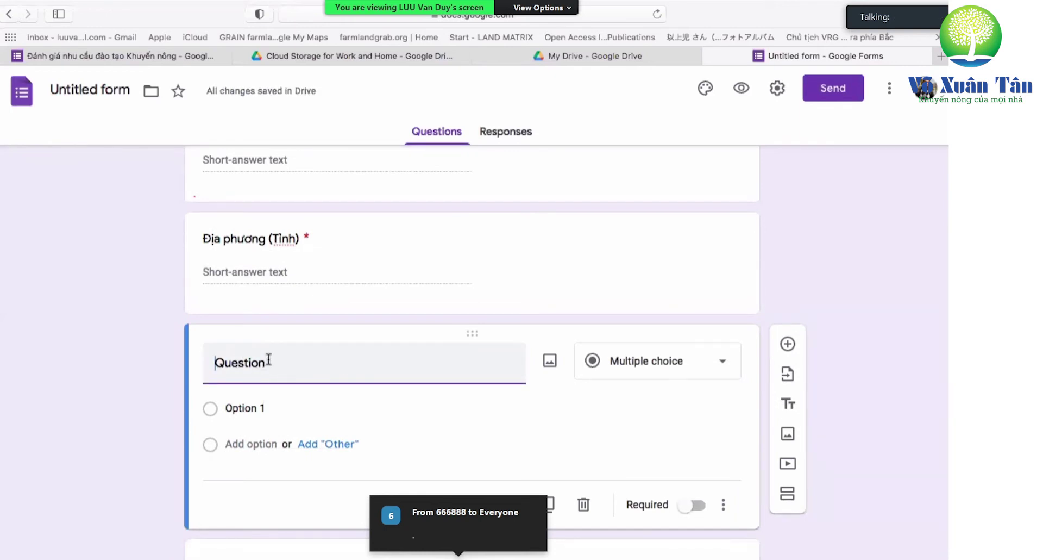
text(Đ)
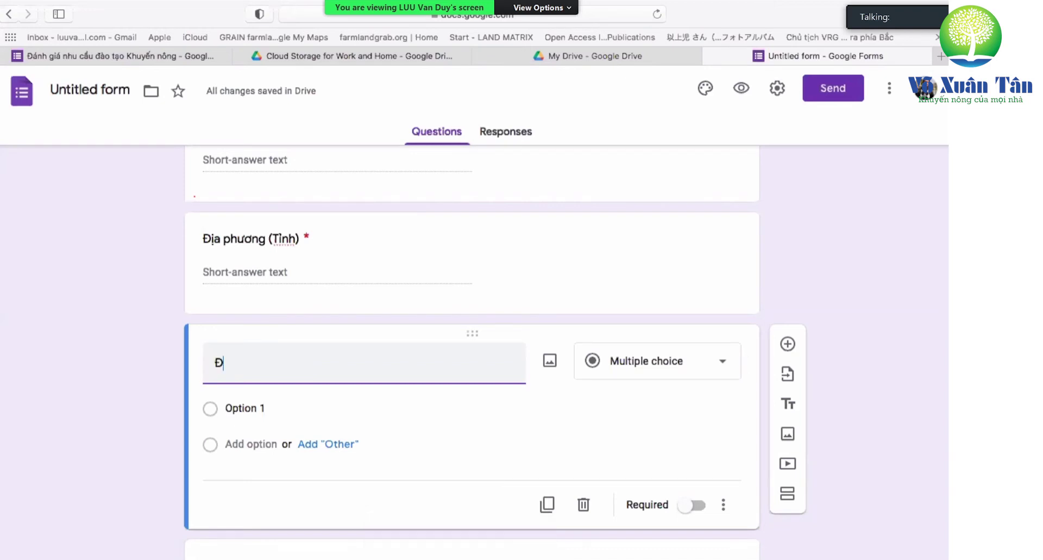
text(ơn vị công tác)
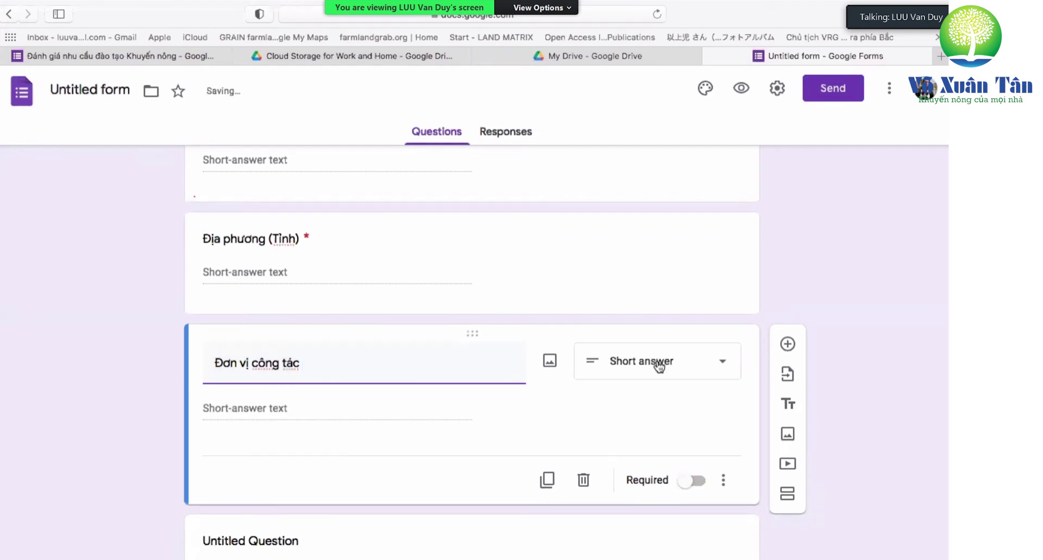
scroll(659, 367, down, 2)
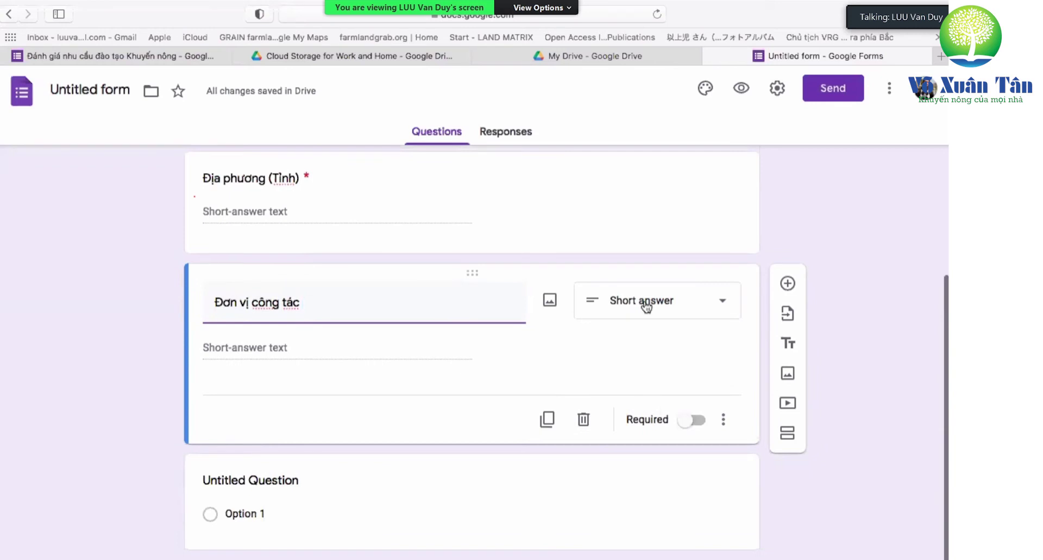
click(690, 420)
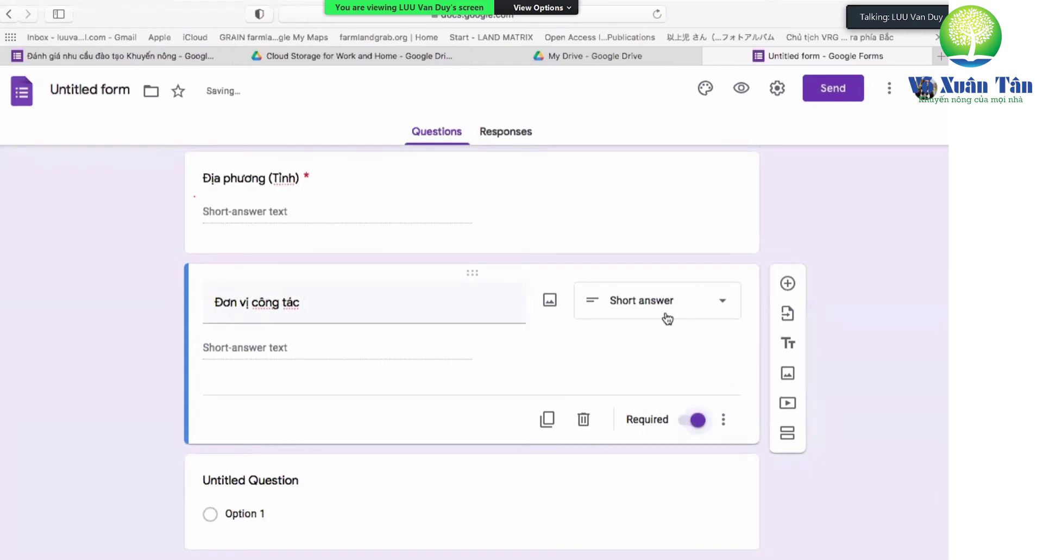
Step: Add a question "Thời gian đào tạo" below "Đơn vị công tác" and set its type to Multiple choice
click(788, 283)
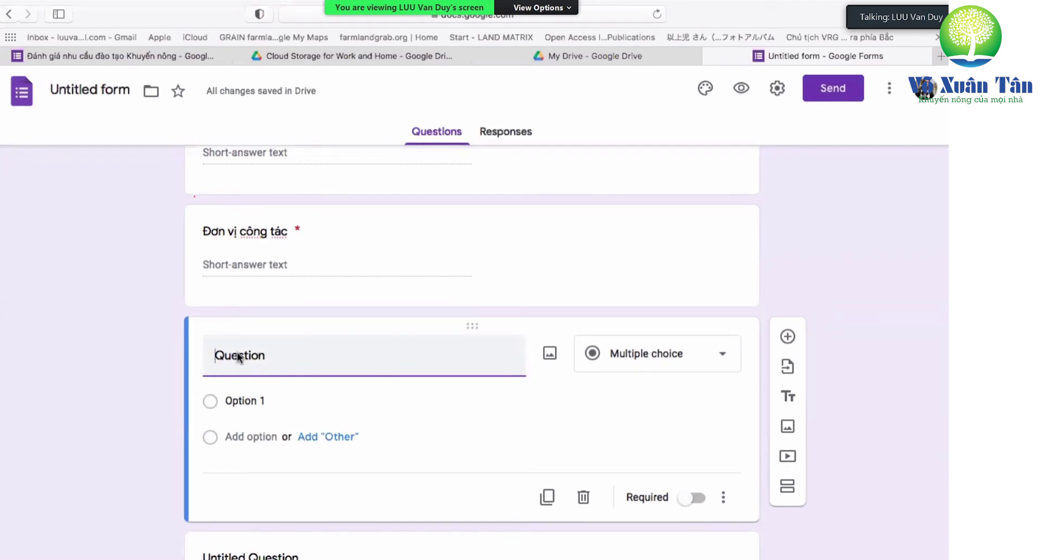
text(Thời g)
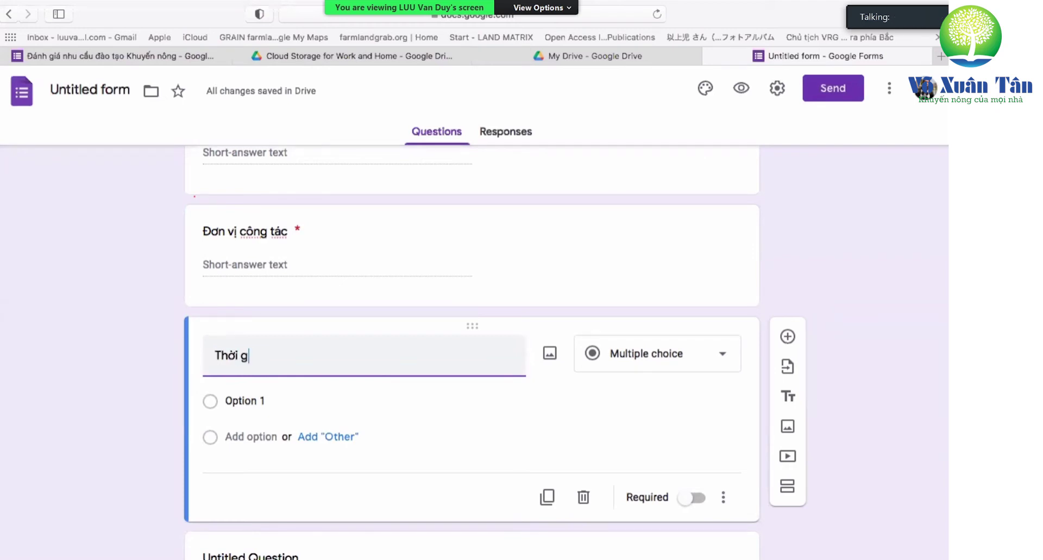
text(ian)
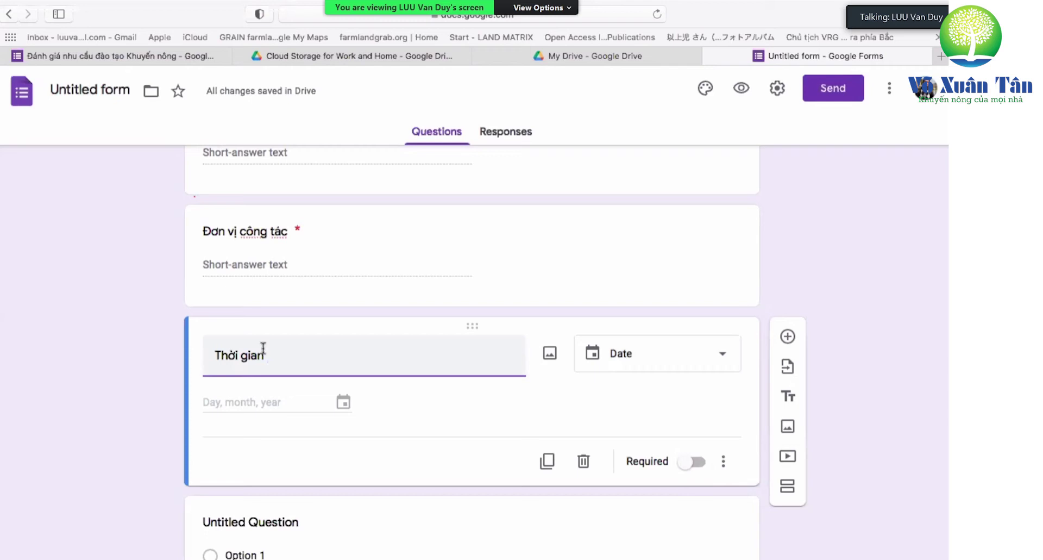
text(đào tạo)
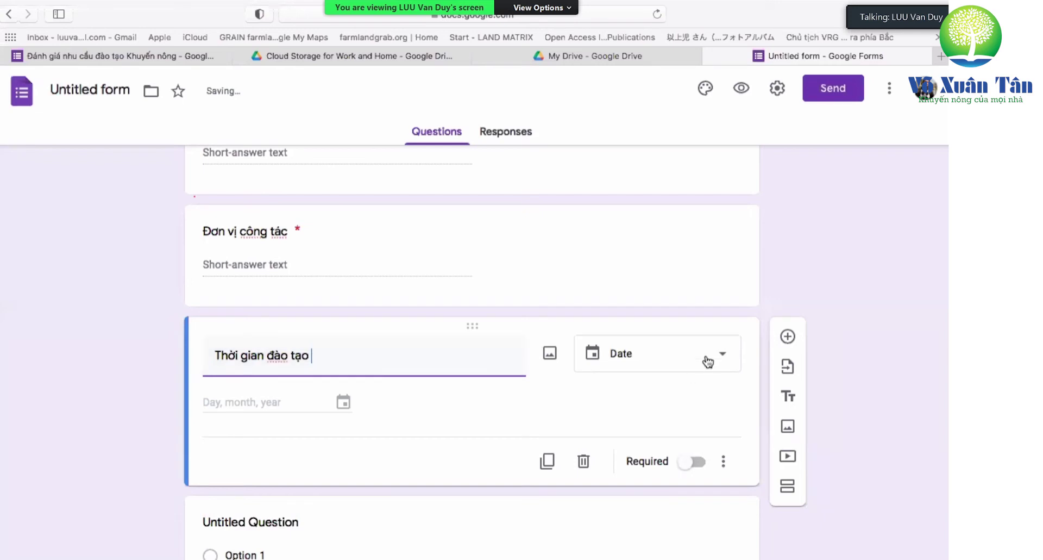
click(712, 357)
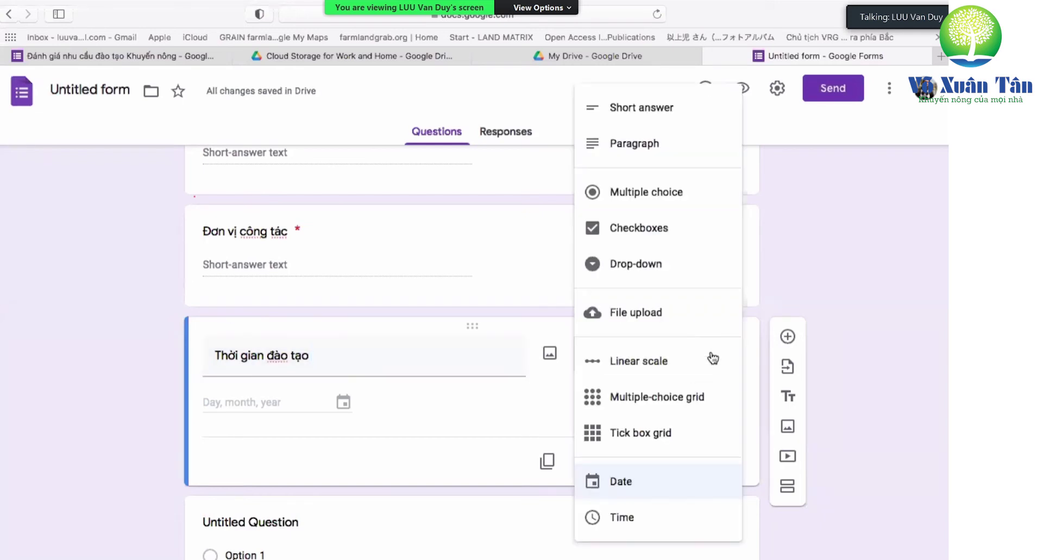
click(668, 197)
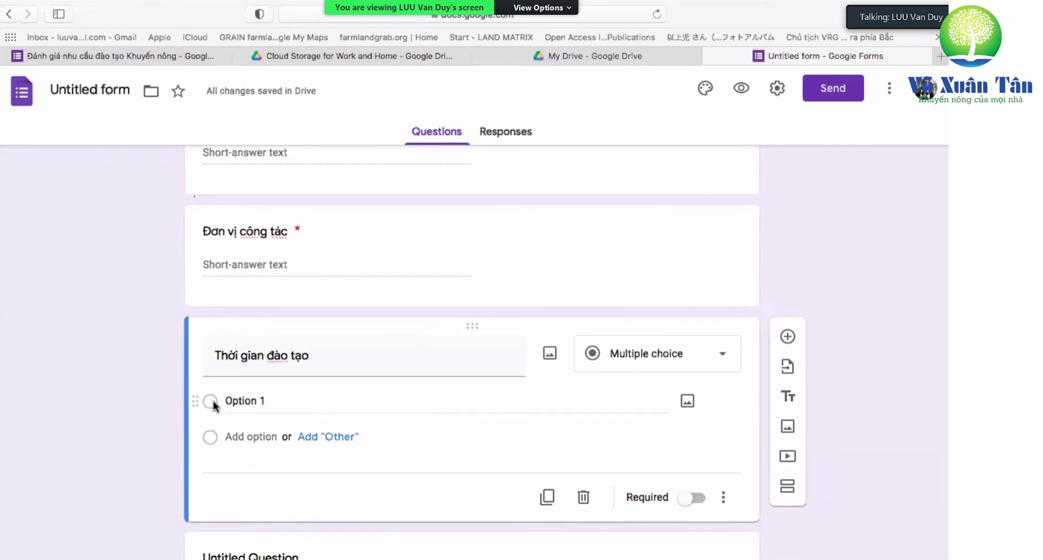
Step: Name the first choice of "Thời gian đào tạo" "Tháng 8" and add an "Other" choice
click(246, 400)
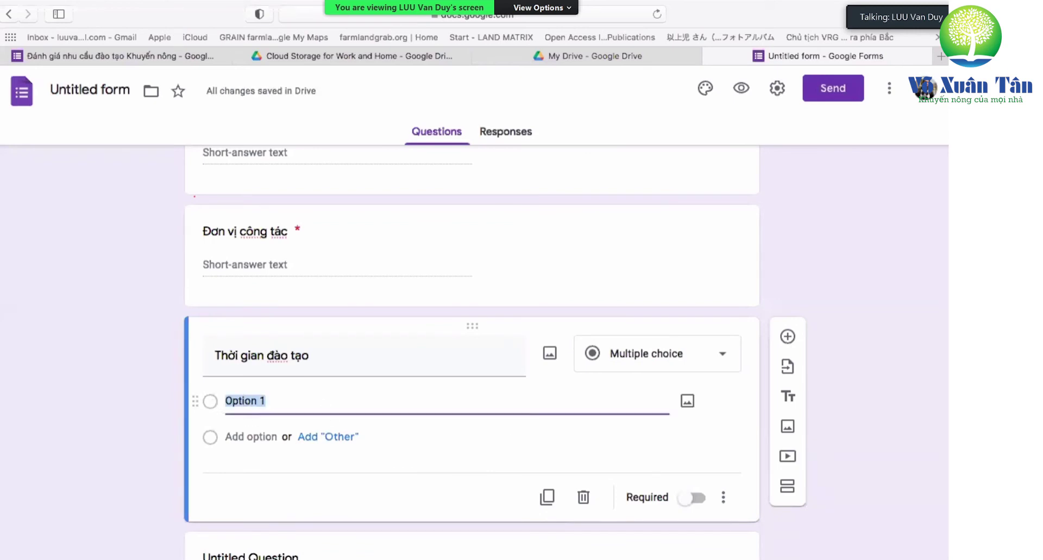
text(Tháng 8)
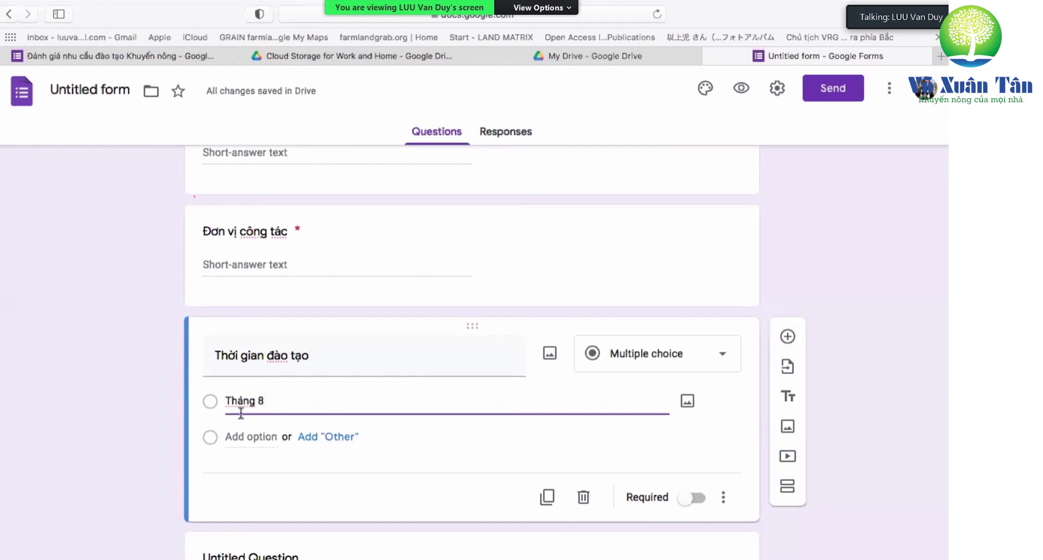
click(319, 440)
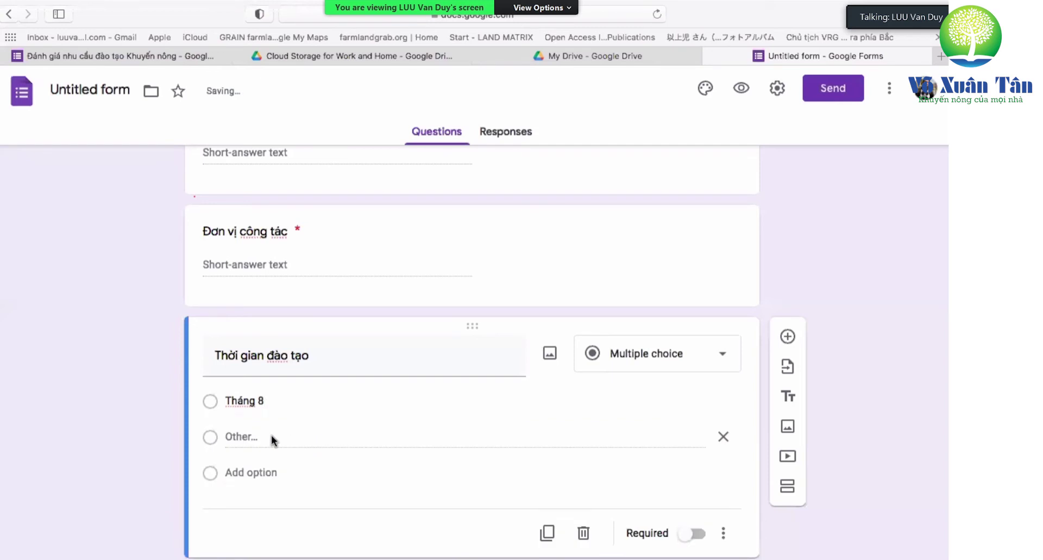
Step: Add the choices "Tháng 9" and "Tháng 10" to the "Thời gian đào tạo" question
scroll(275, 431, down, 1)
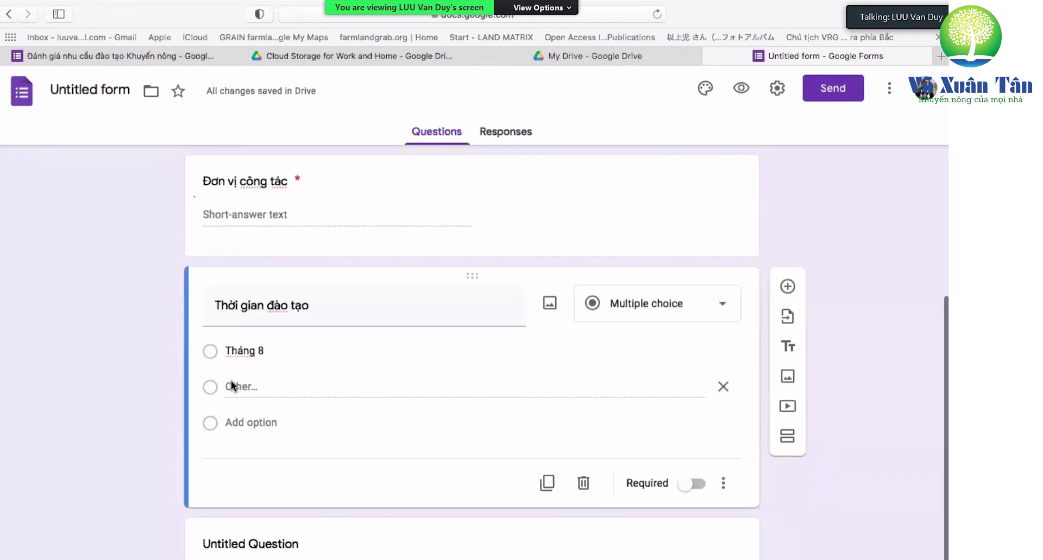
click(248, 427)
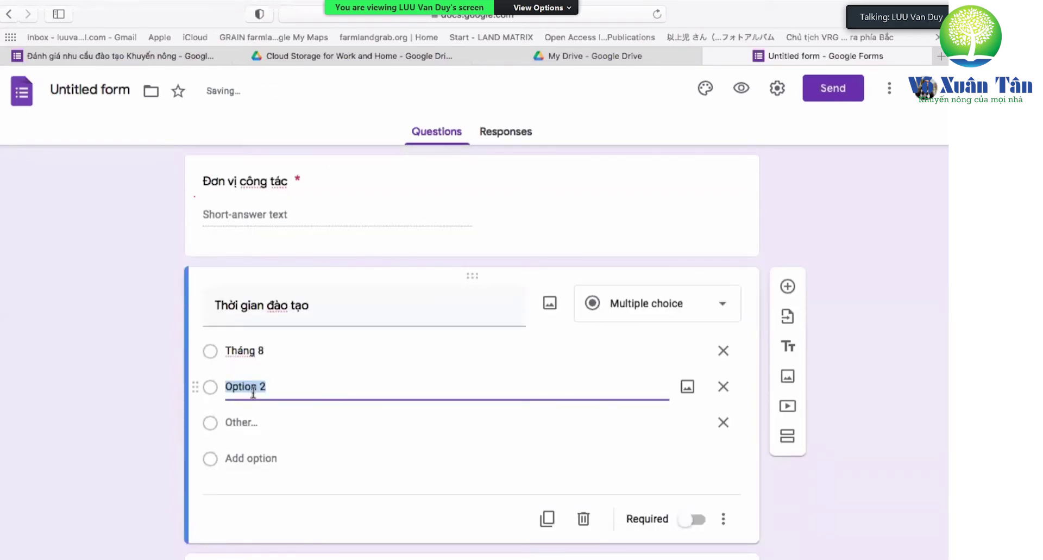
text(Thang)
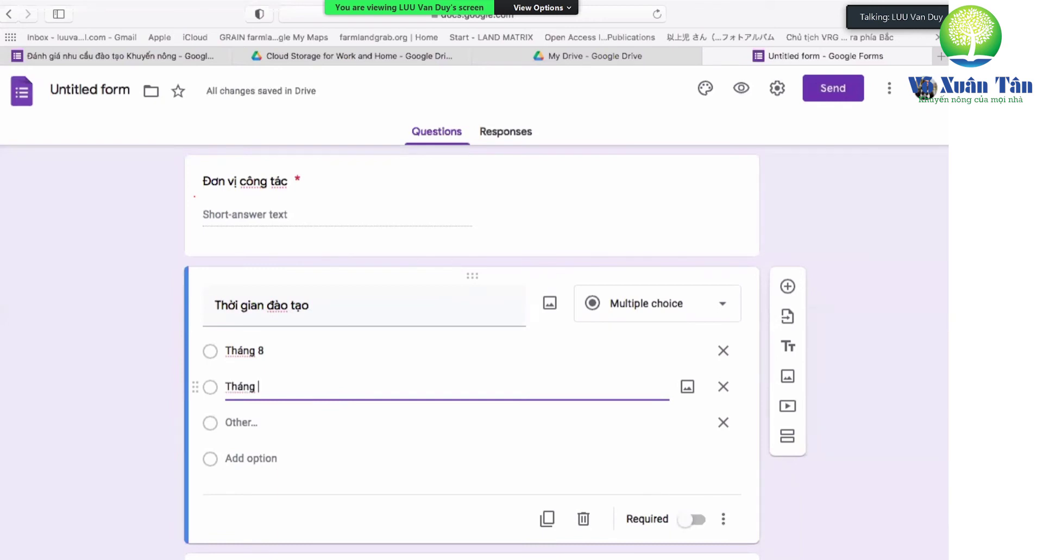
text(s 9)
click(242, 466)
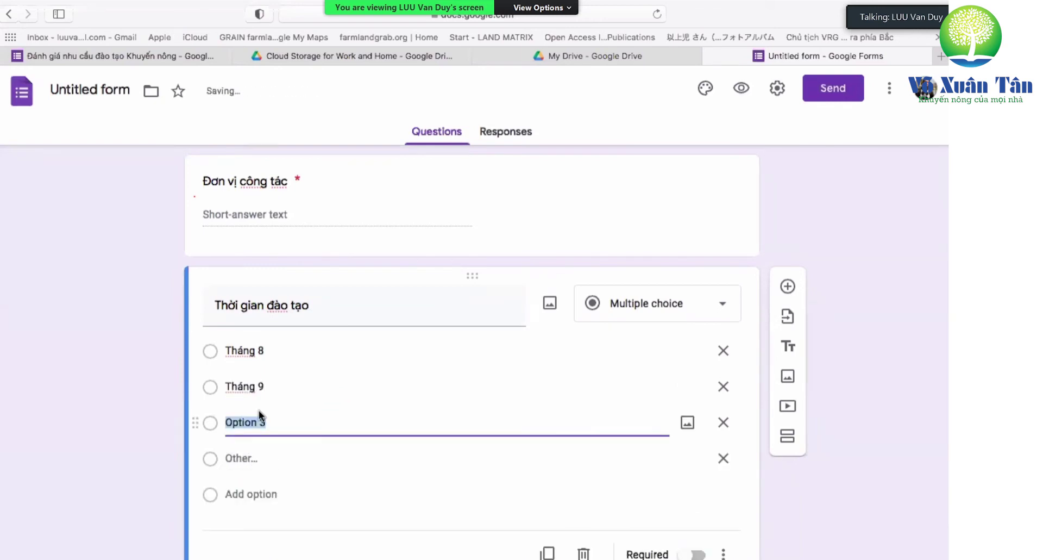
text(Than)
text(10)
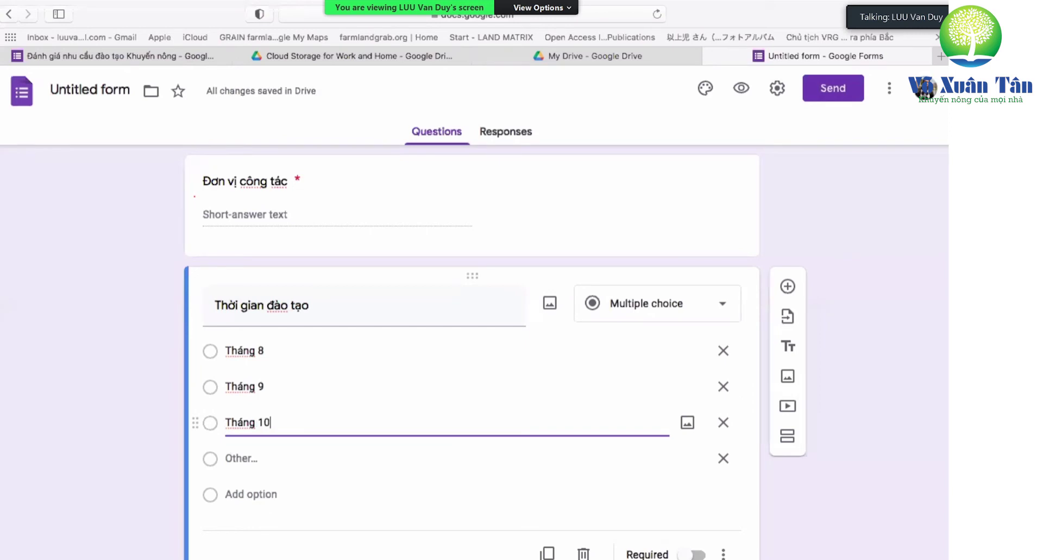
Step: Add the choice "Tháng 11" to the "Thời gian đào tạo" question and make the question required
click(253, 494)
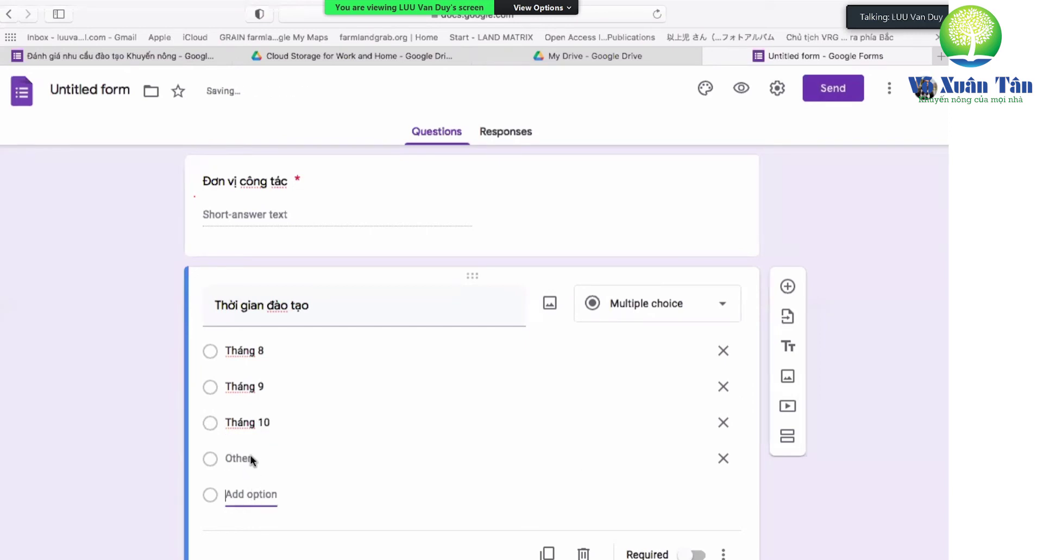
text(T)
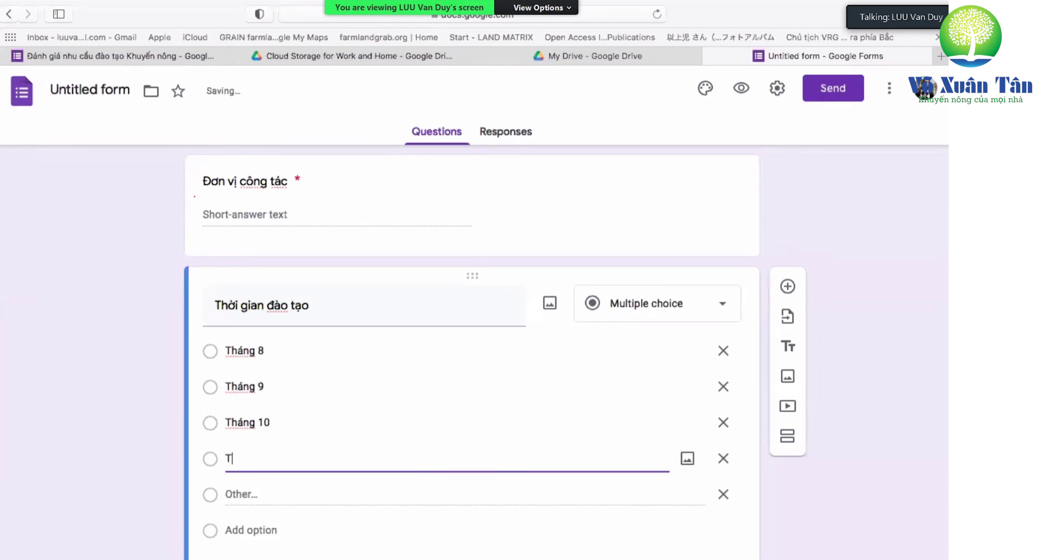
text(háng 111)
key(BackSpace)
click(279, 511)
scroll(279, 517, down, 1)
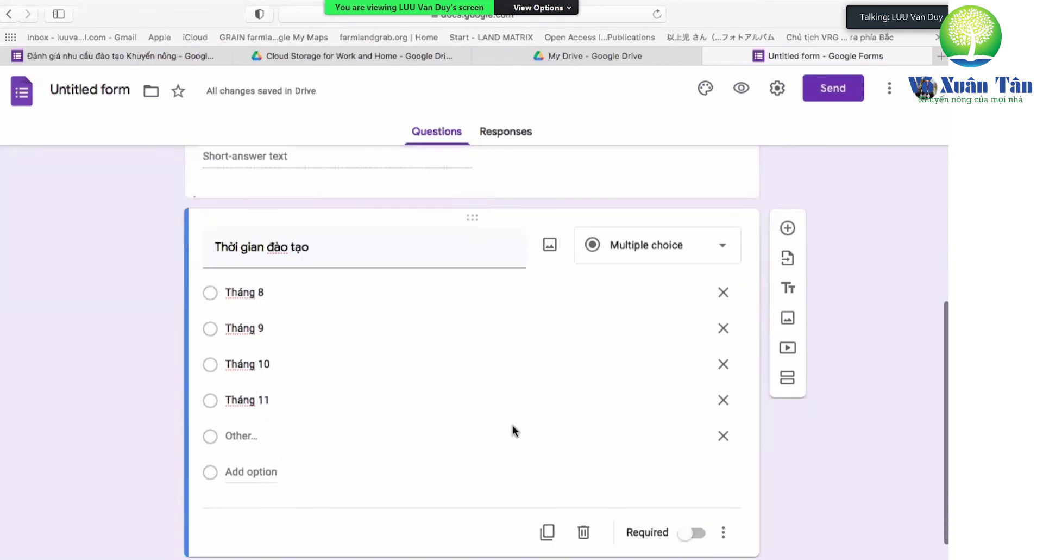
click(690, 533)
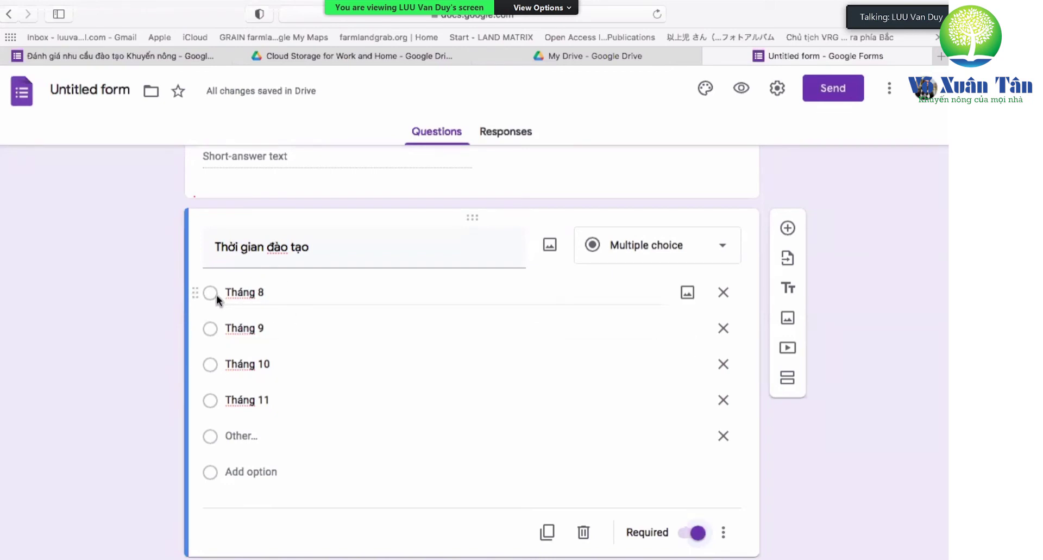
Step: Add a multiple-choice question "Nội dung đào tạo" below "Thời gian đào tạo"
scroll(277, 402, down, 2)
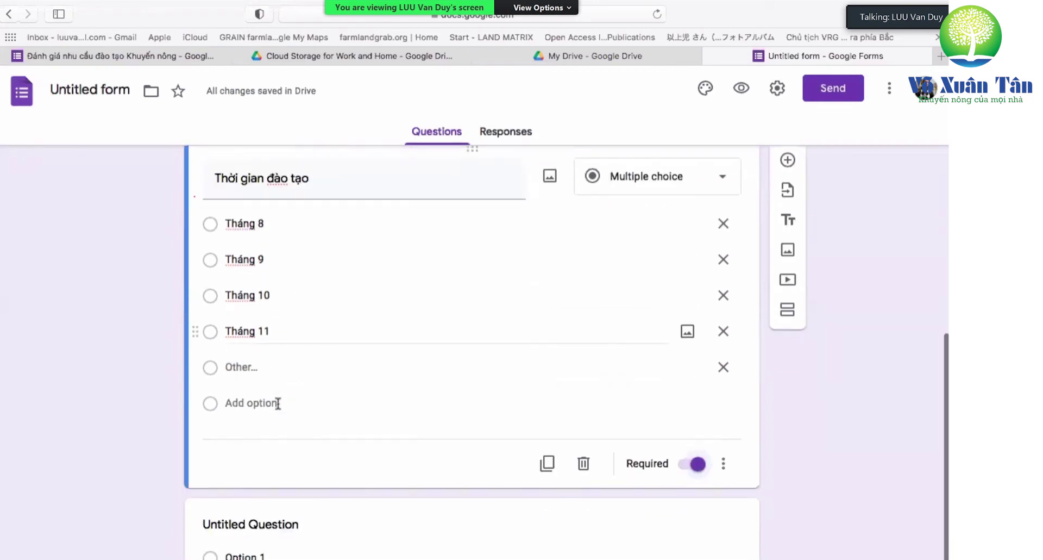
scroll(277, 405, down, 1)
scroll(363, 397, down, 2)
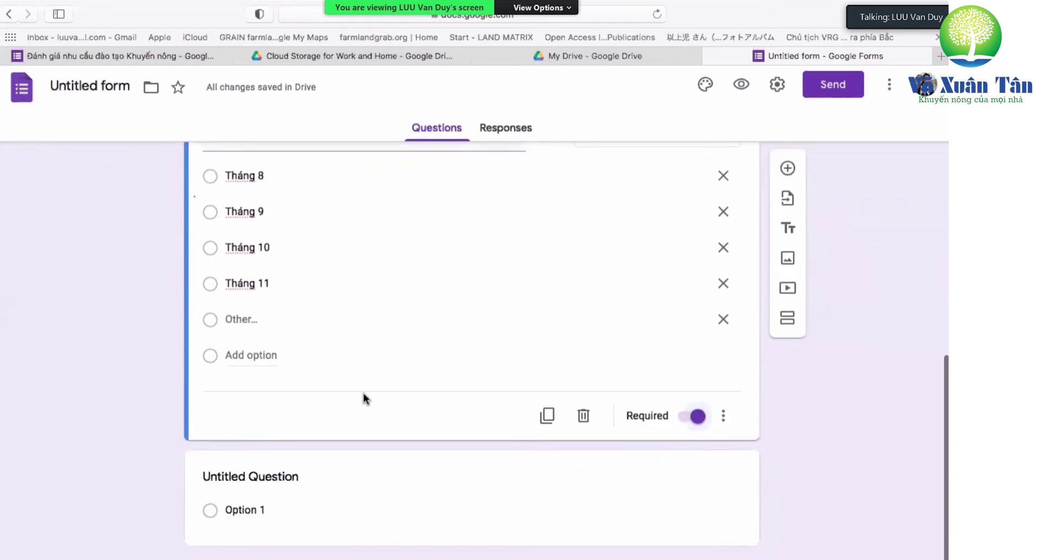
scroll(364, 398, up, 2)
click(787, 172)
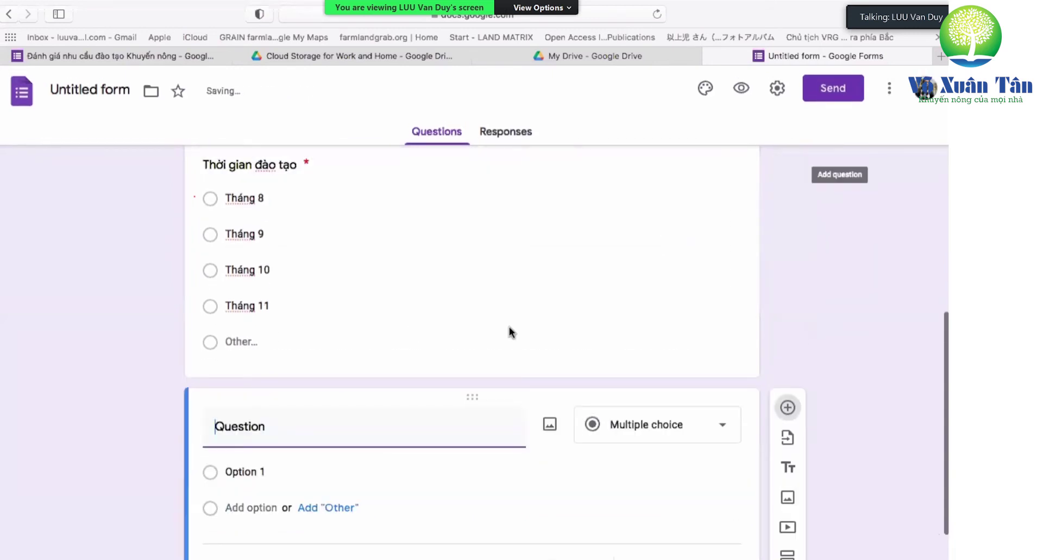
text(N)
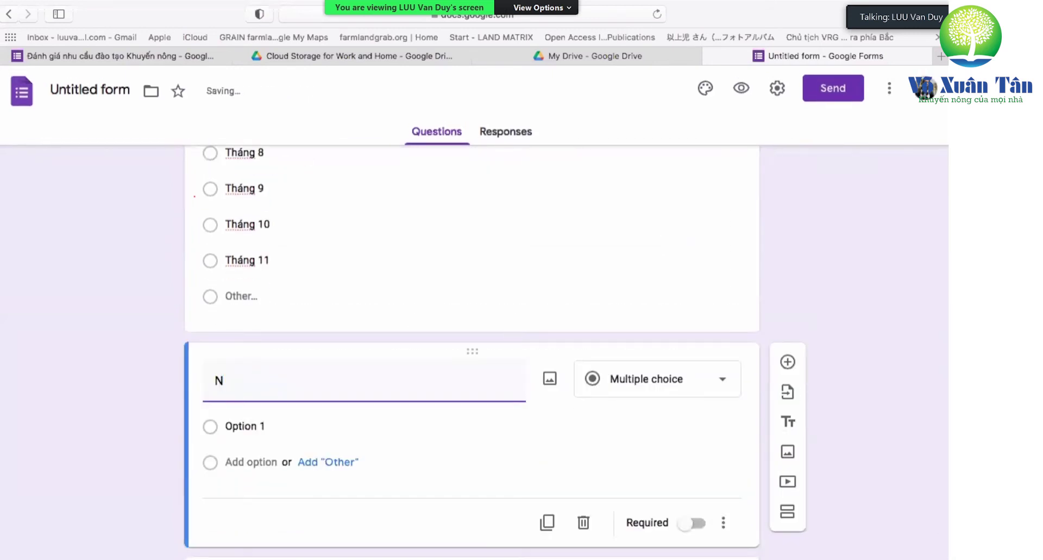
text(ội dung đào tạo)
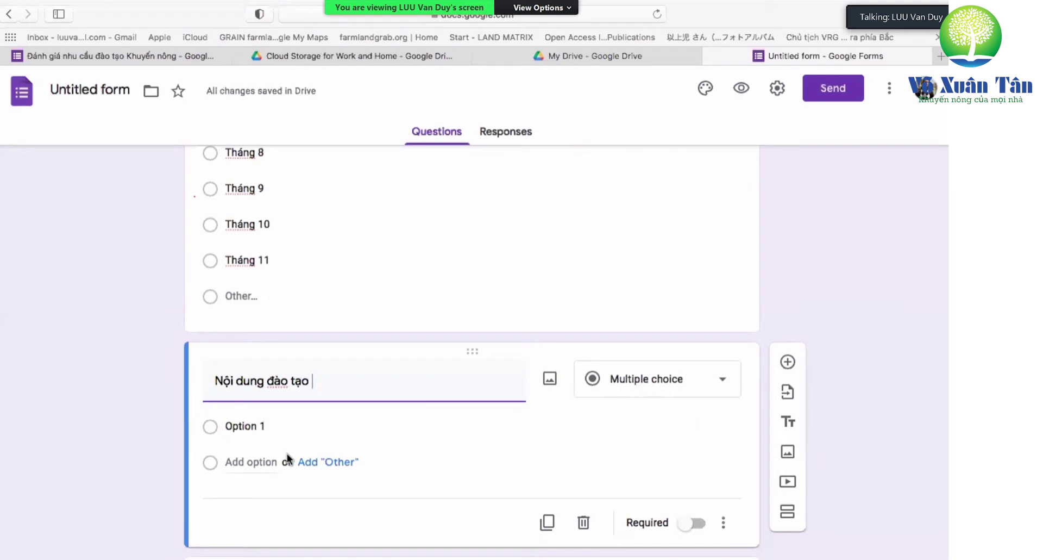
Step: Name the first choice of "Nội dung đào tạo" "Tập huấn" and add an "Other" choice
click(231, 427)
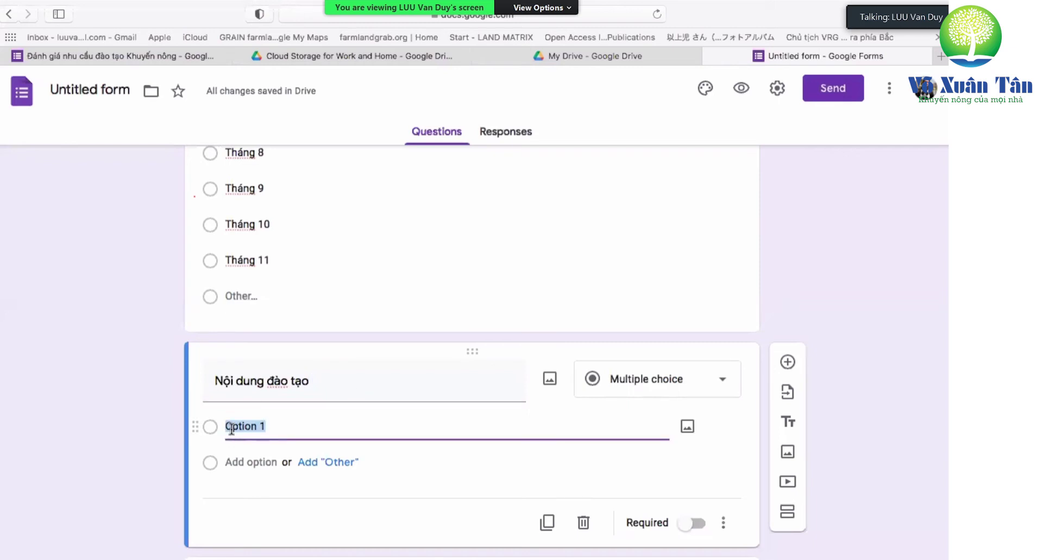
double_click(282, 427)
drag(282, 427, 205, 415)
text(Tập huấn)
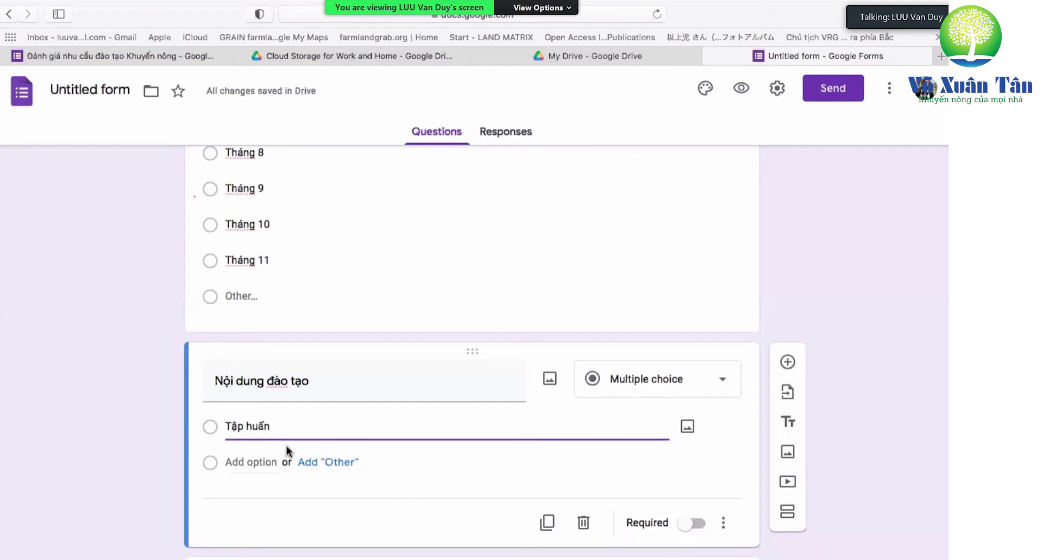
click(327, 463)
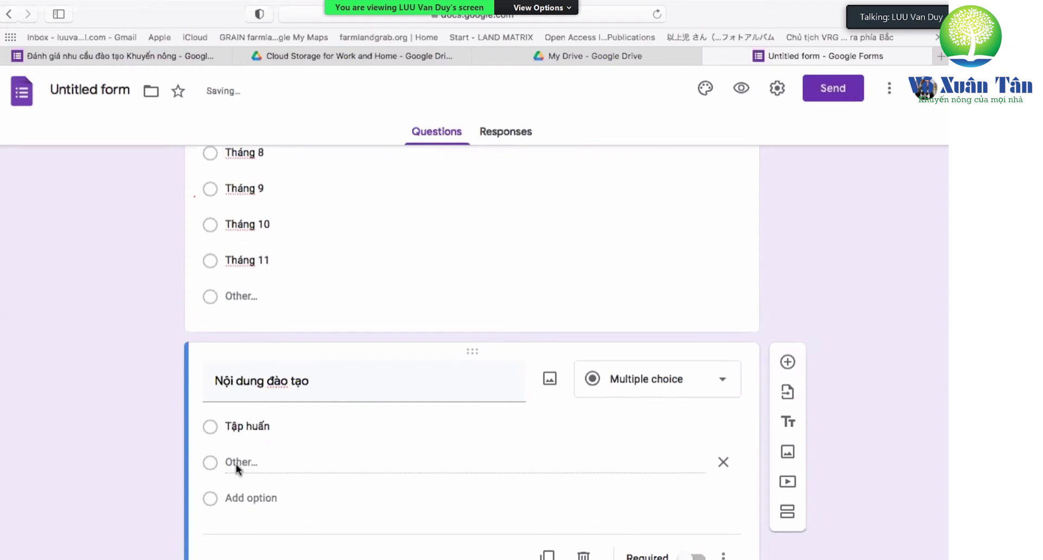
Step: Add the choice "Xây dựng mô hình trình diễn" to the "Nội dung đào tạo" question
click(231, 496)
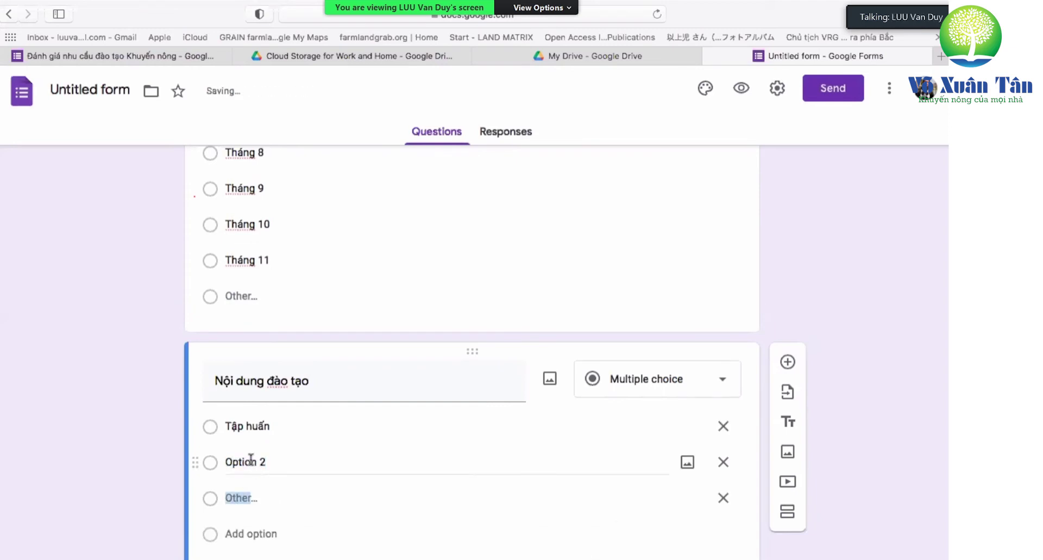
text(Xây)
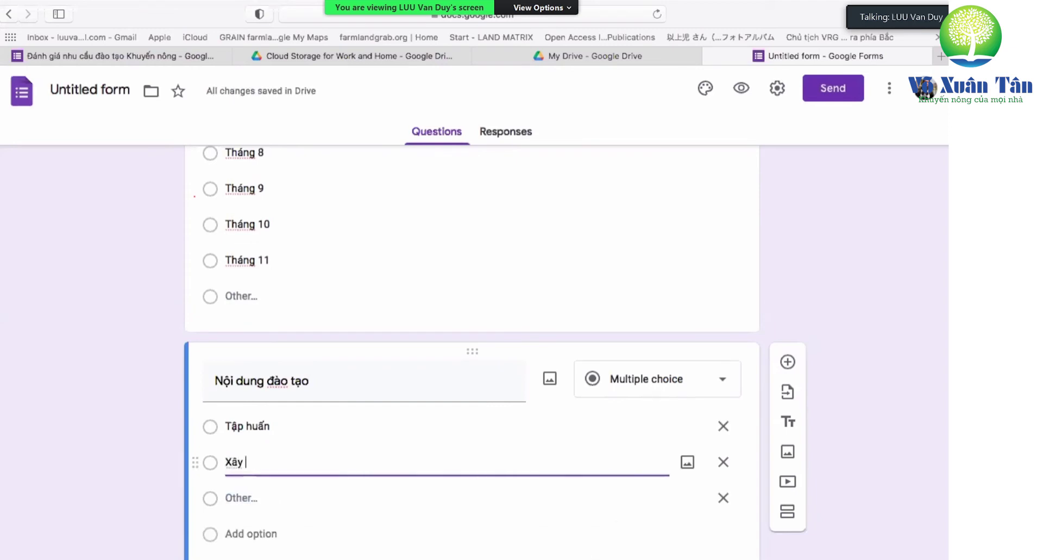
text( dựng mô h)
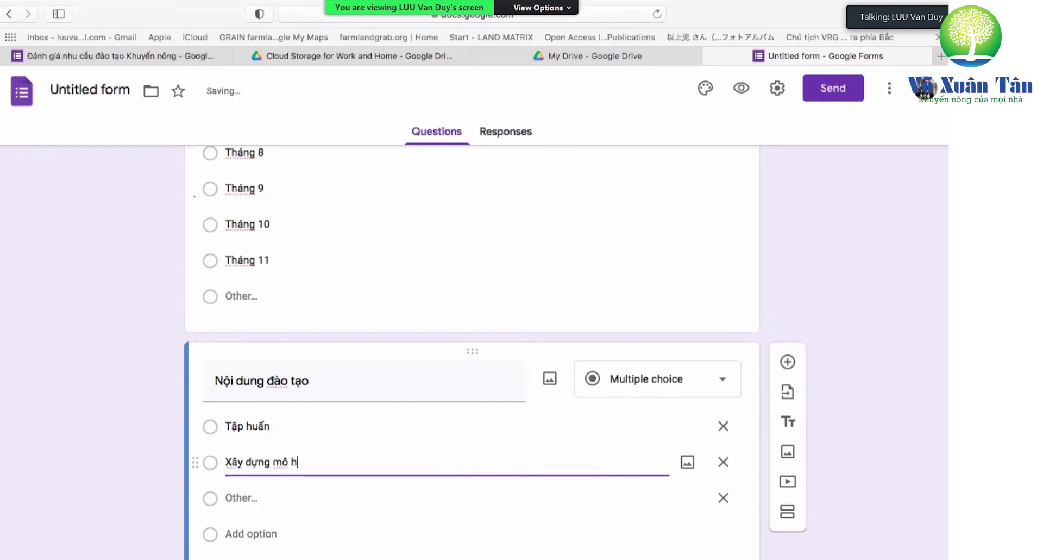
text(inhf )
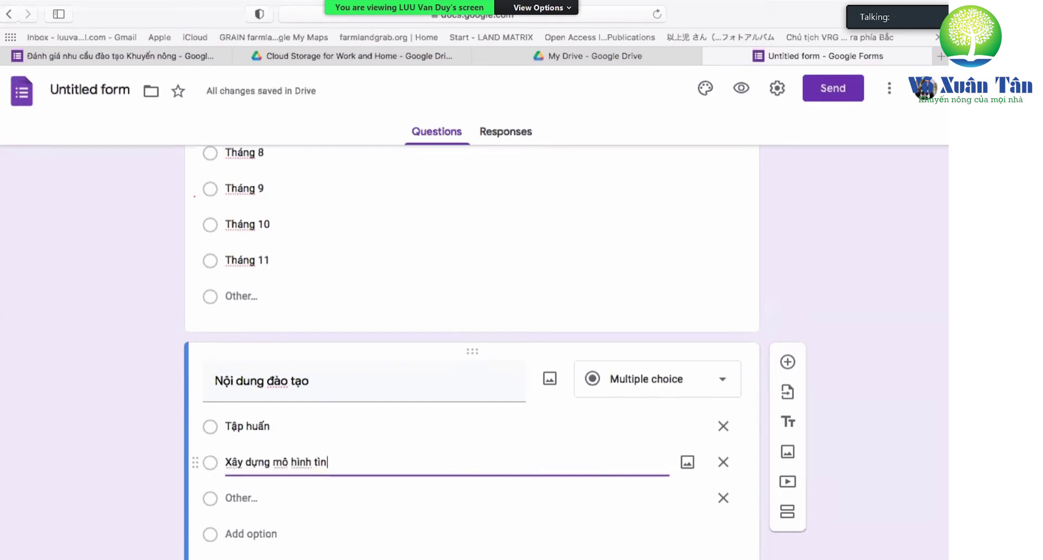
text(trình diễn)
Step: Add a third choice "Dự án khuyến nông" to the "Nội dung đào tạo" question
scroll(239, 443, down, 3)
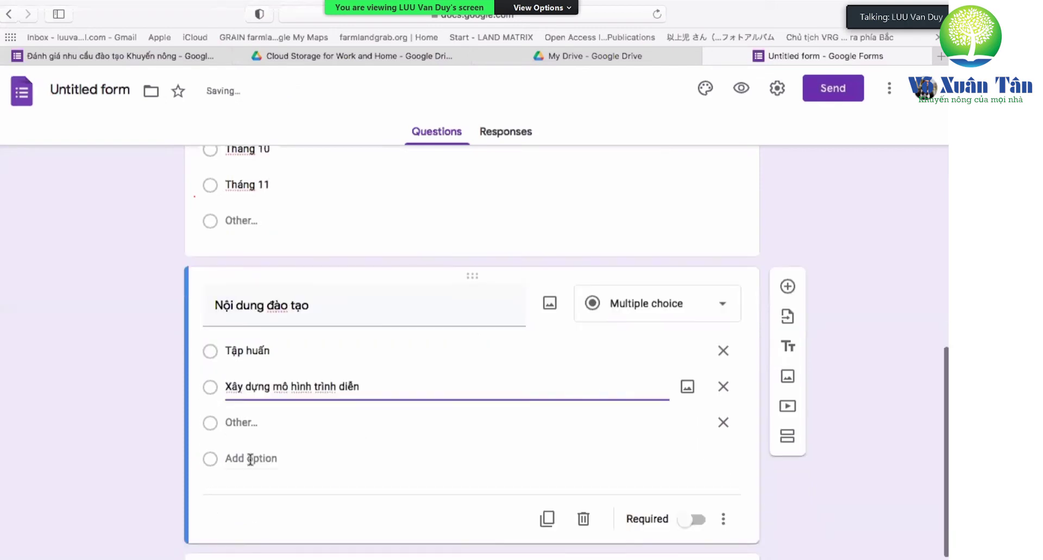
click(251, 459)
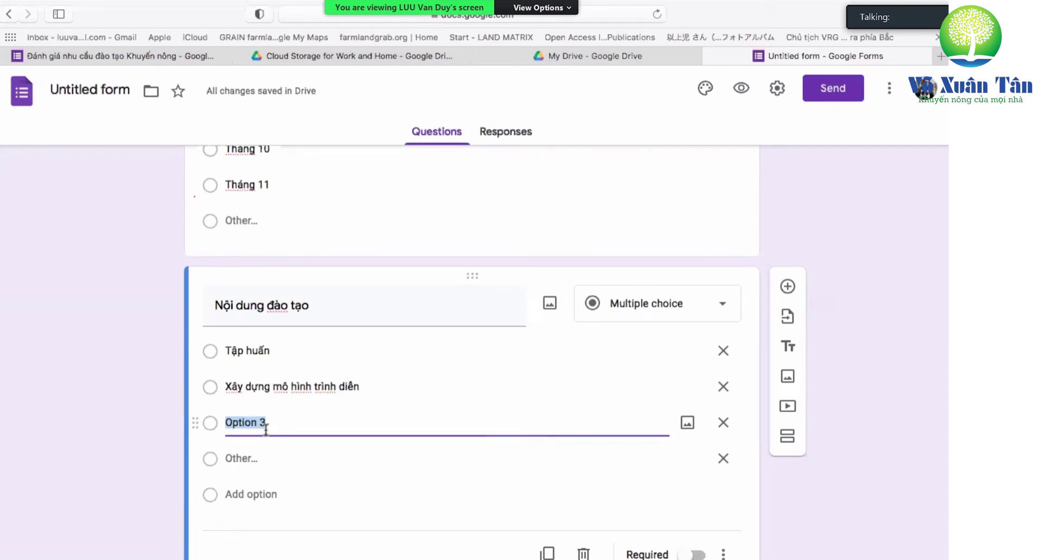
text(Dư )
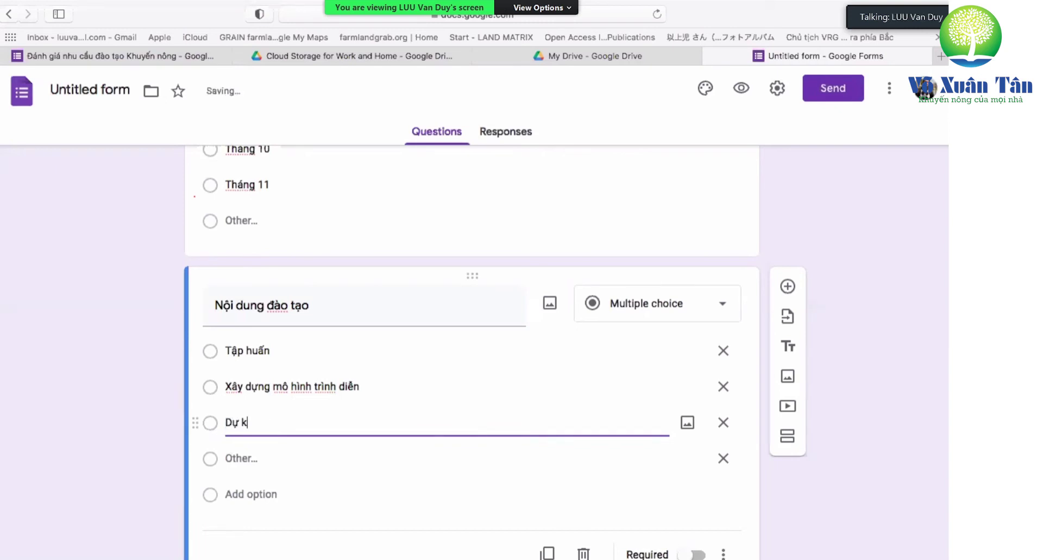
text(án kh)
text(uyến )
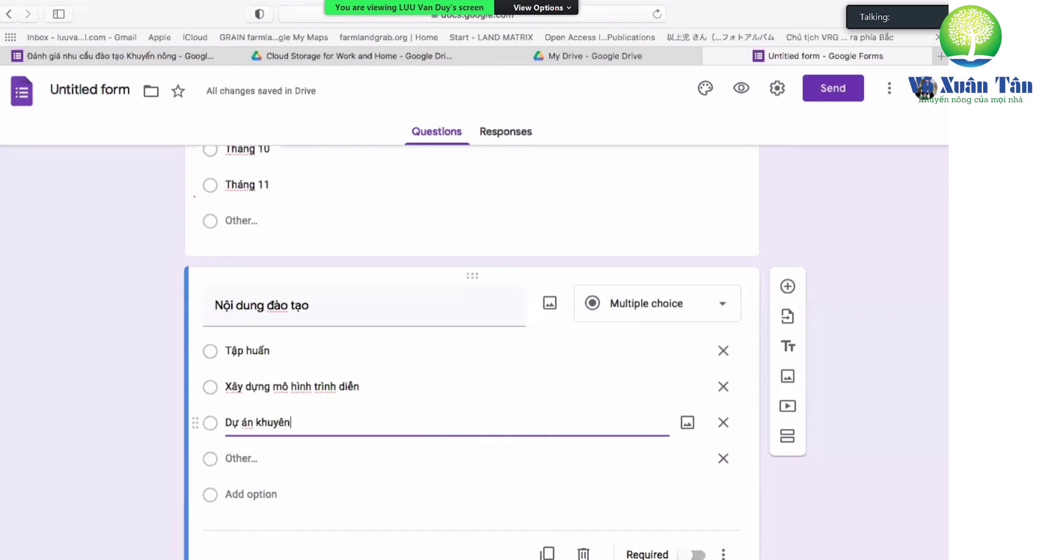
text(nông)
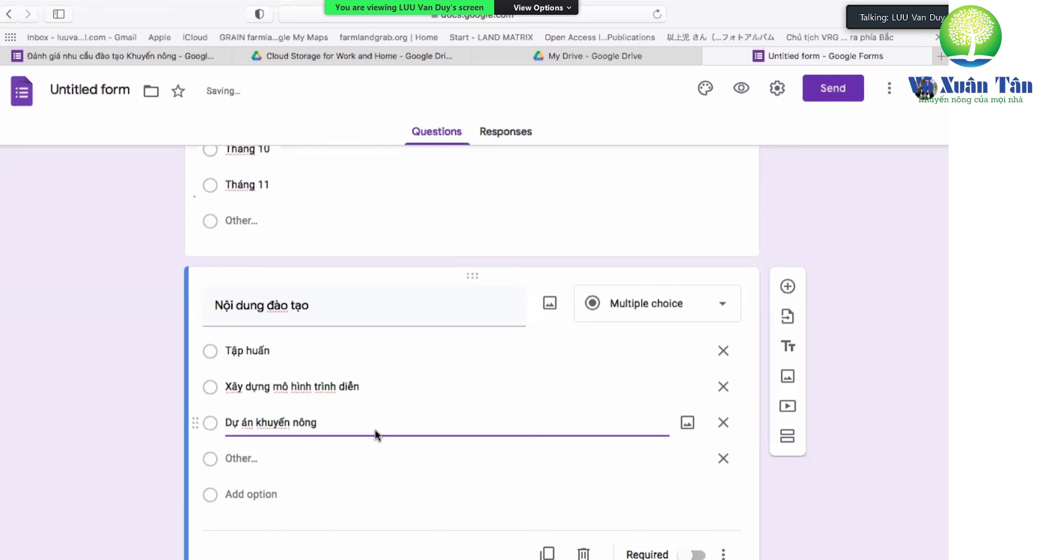
Step: Make the "Nội dung đào tạo" question required and open a preview of the form
click(693, 555)
scroll(640, 400, up, 8)
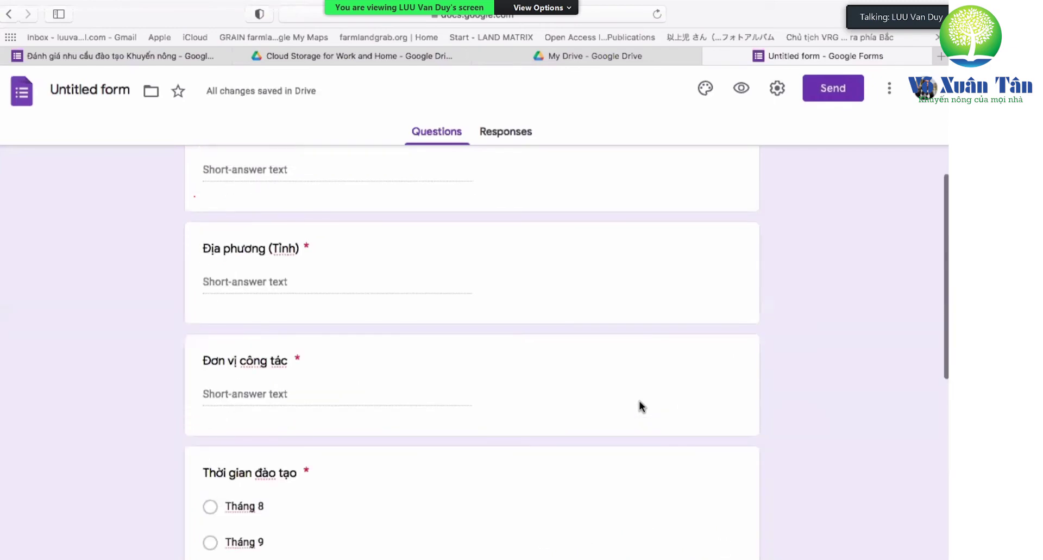
scroll(640, 401, down, 2)
scroll(640, 401, up, 8)
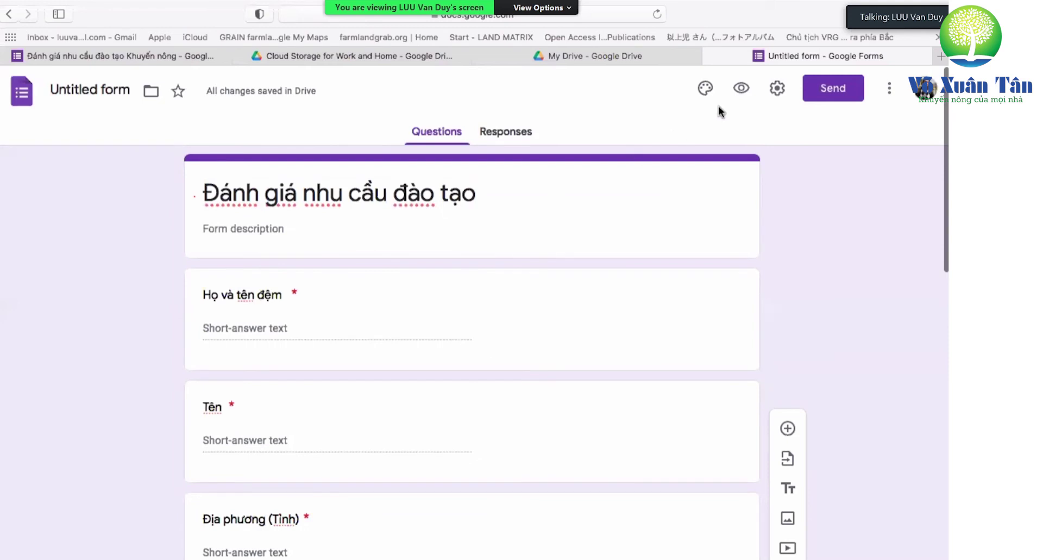
click(739, 87)
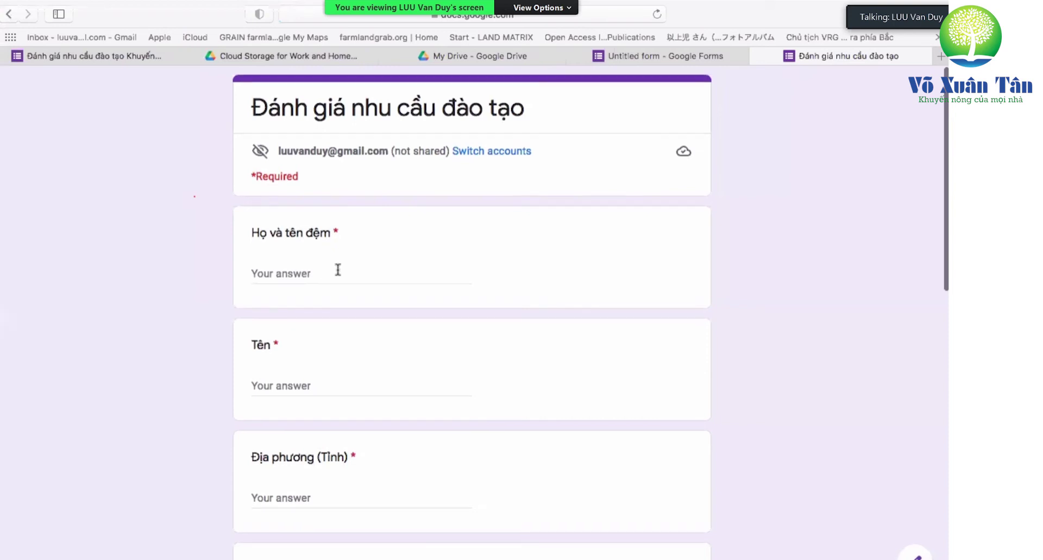
Step: Fill in the previewed form with the respondent's name, province "Hà nội", workplace "VNUA" and training time "Tháng 8"
scroll(336, 222, down, 1)
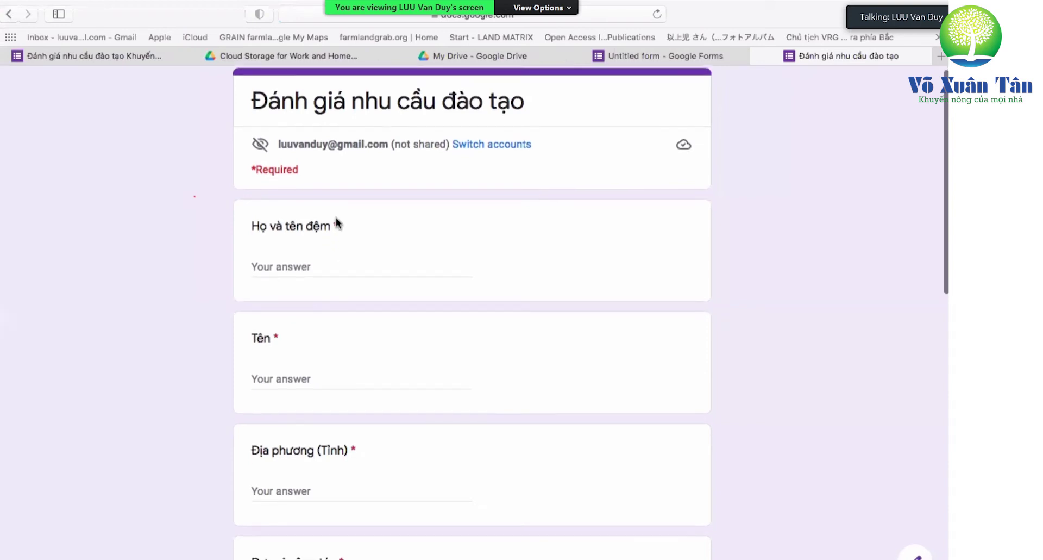
click(307, 264)
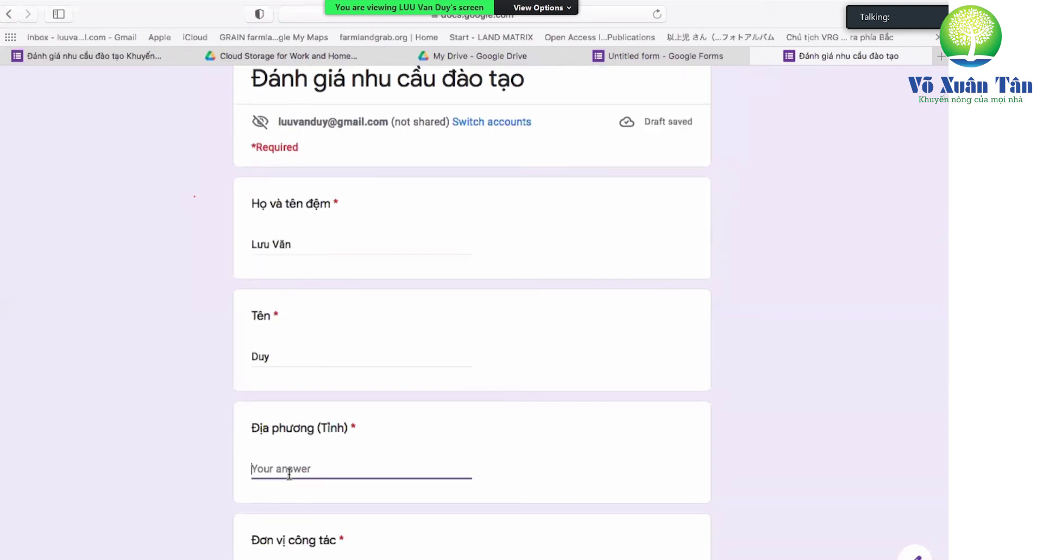
text(Hà nôi)
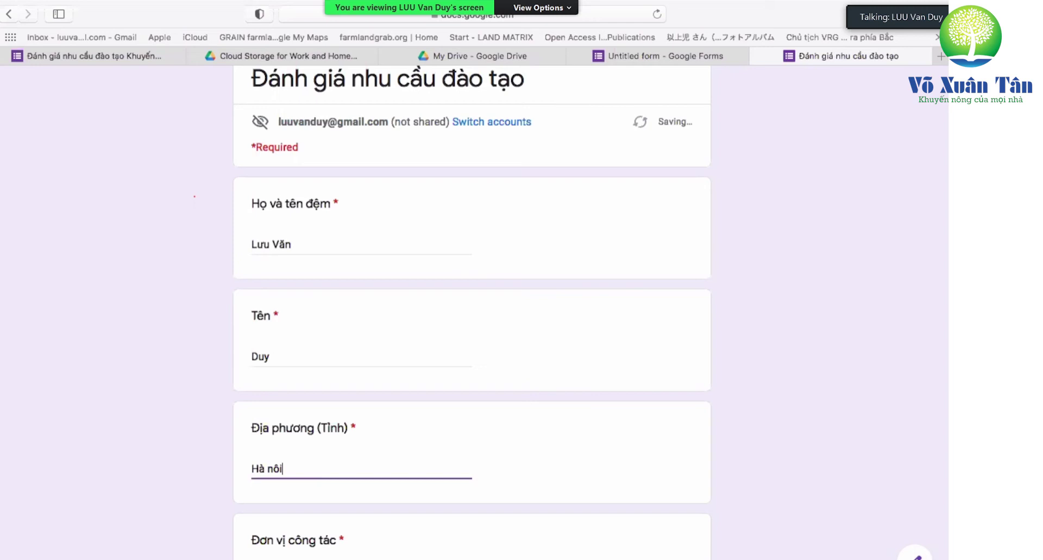
scroll(351, 407, down, 4)
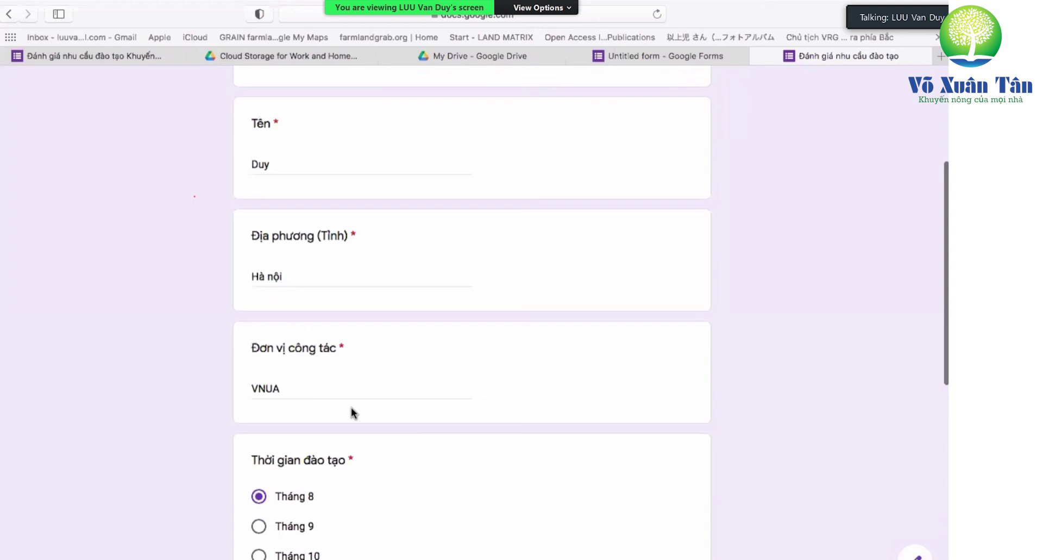
Step: Return to the form's responses page, exit full screen and minimise the browser to reach the exported CSV in Excel
key(ctrl+shift+Tab)
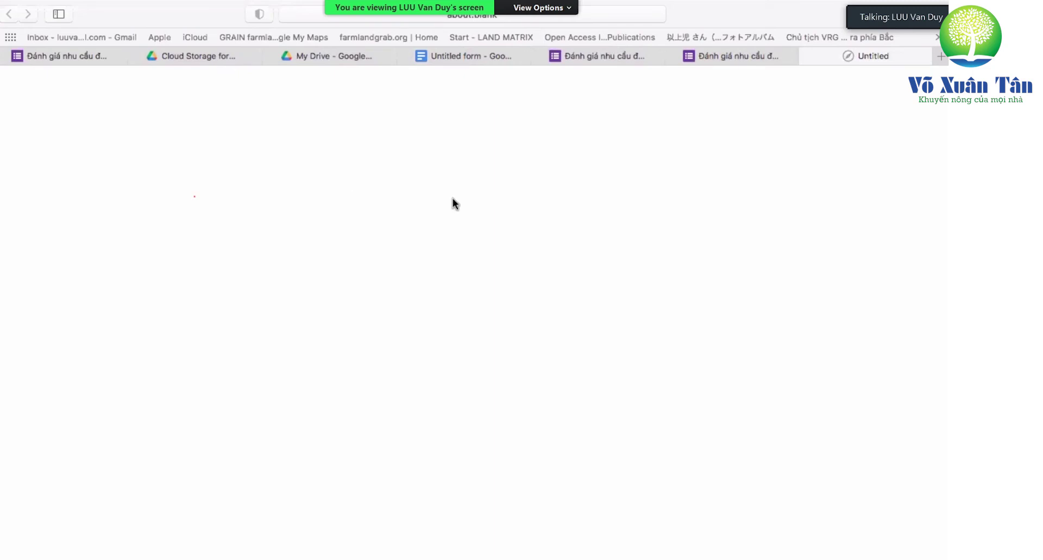
click(719, 56)
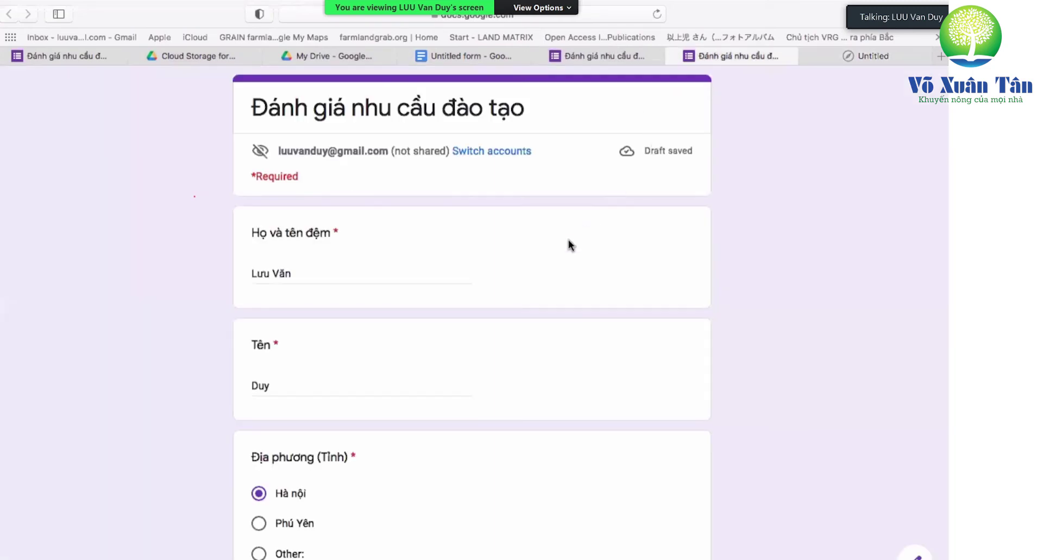
click(500, 58)
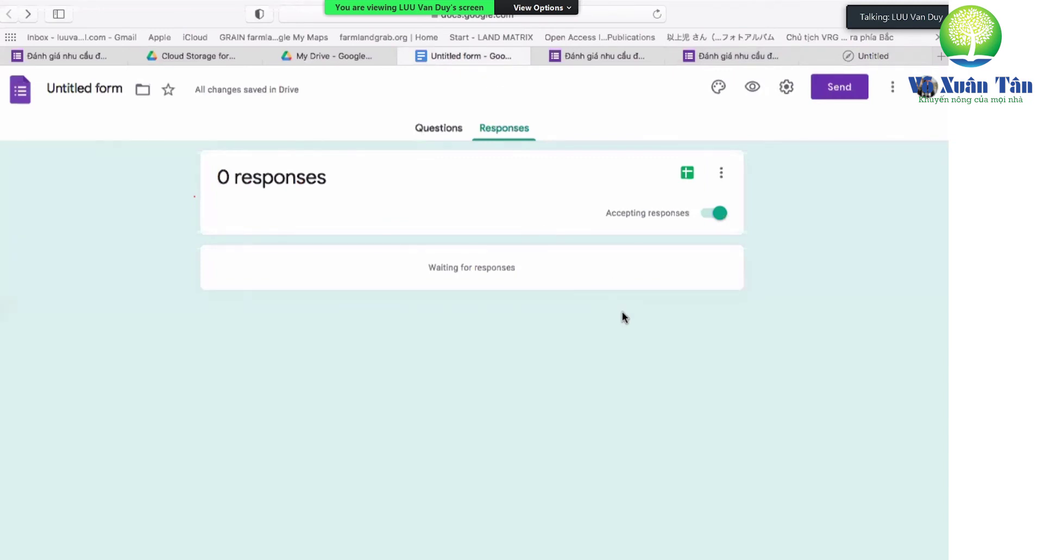
mouse_move(133, 2)
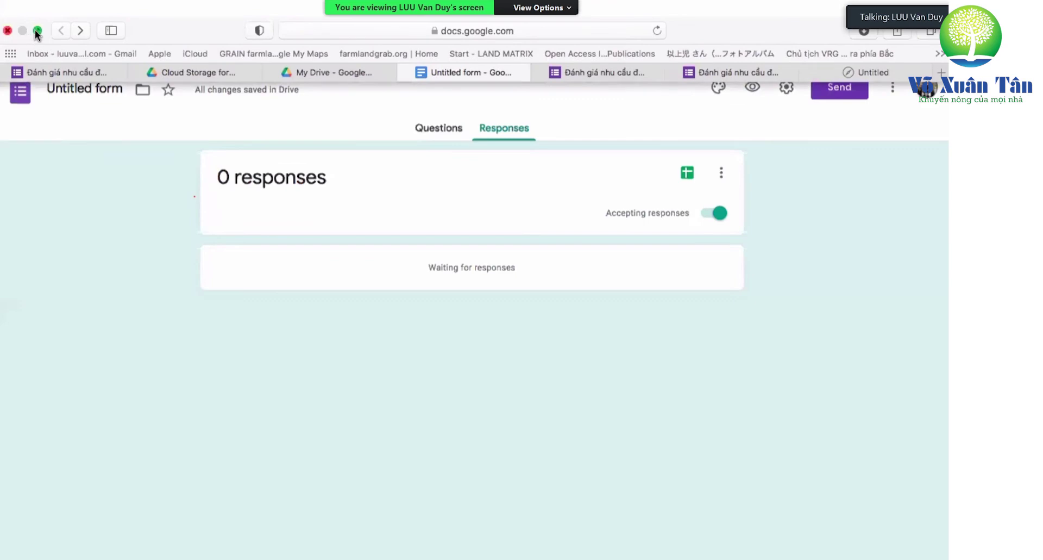
key(ctrl+super+f)
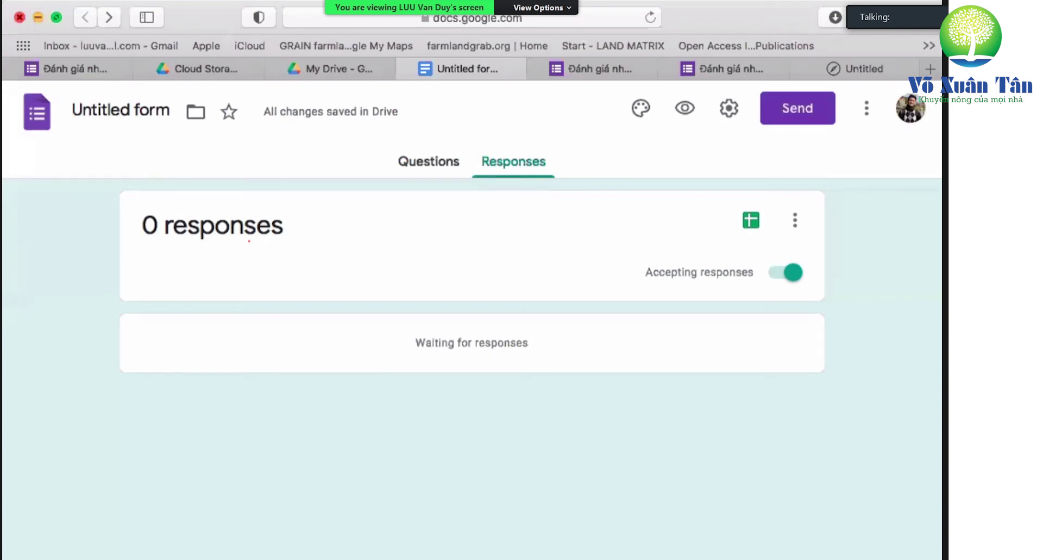
click(37, 17)
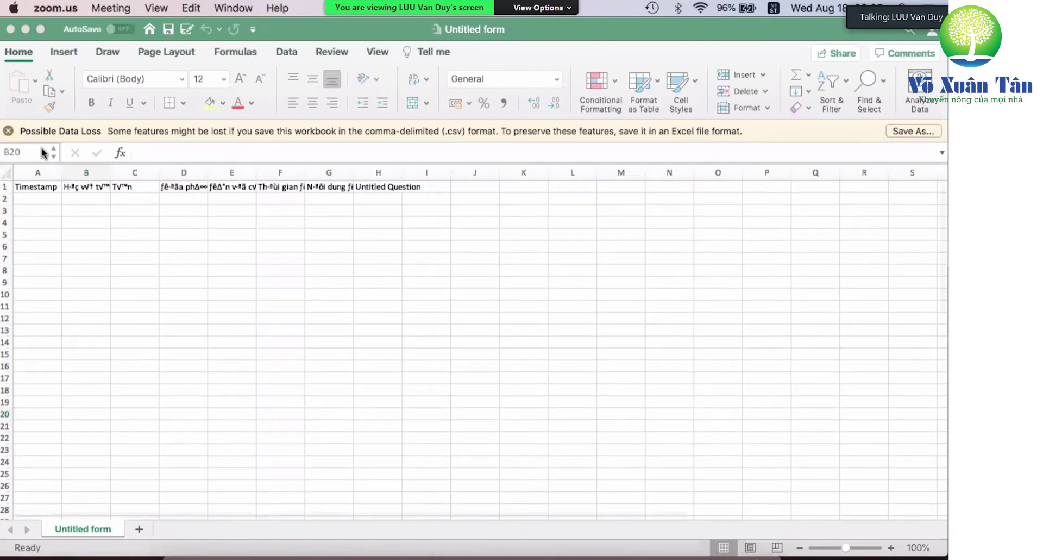
Step: Try widening the first columns of the exported CSV to read its header row, closing the file without saving
click(88, 200)
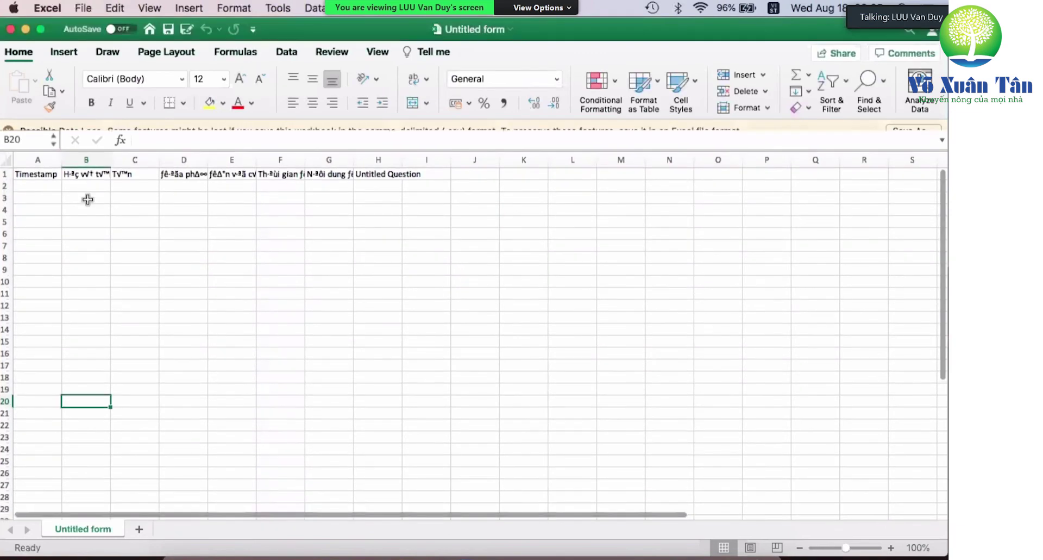
click(87, 212)
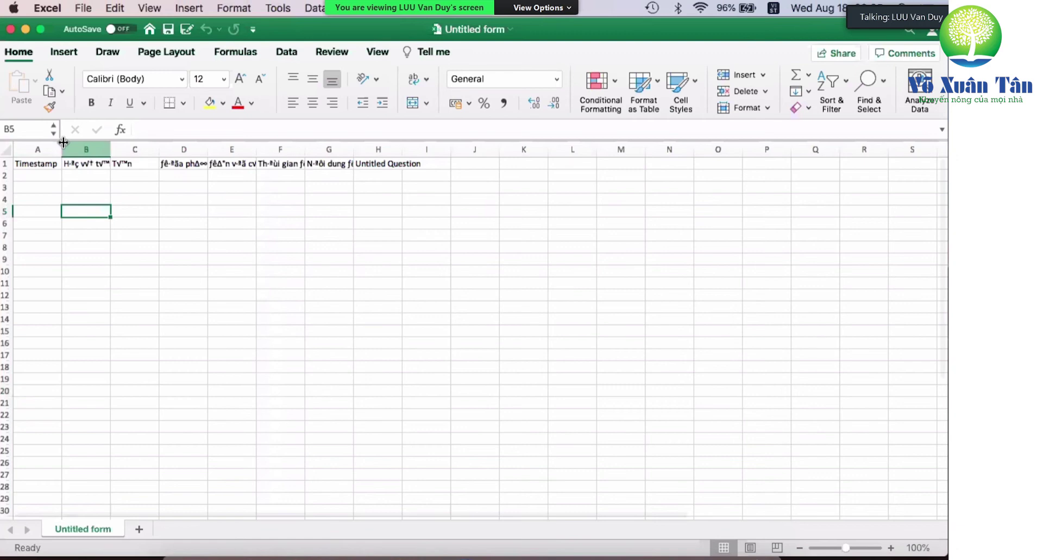
double_click(64, 143)
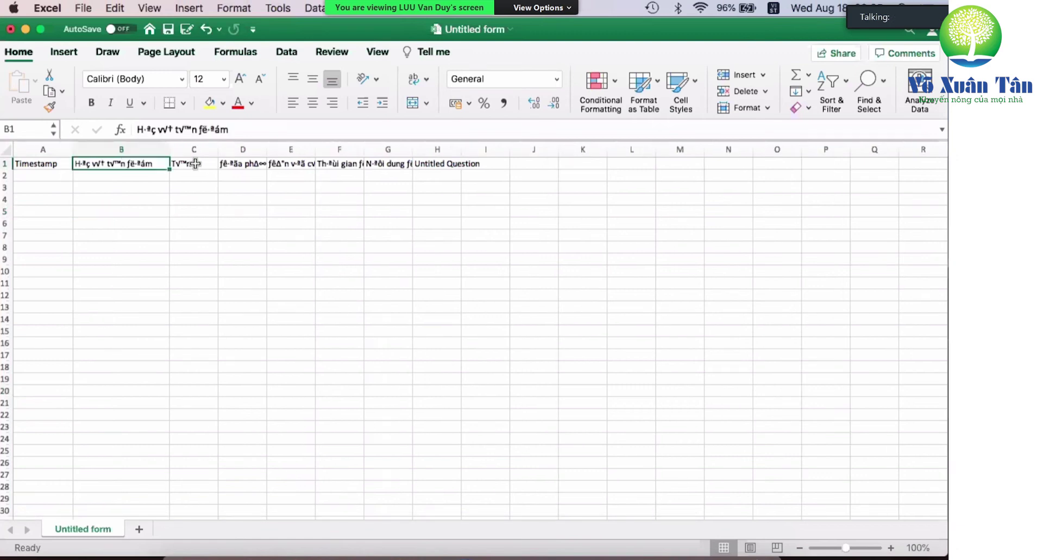
click(195, 163)
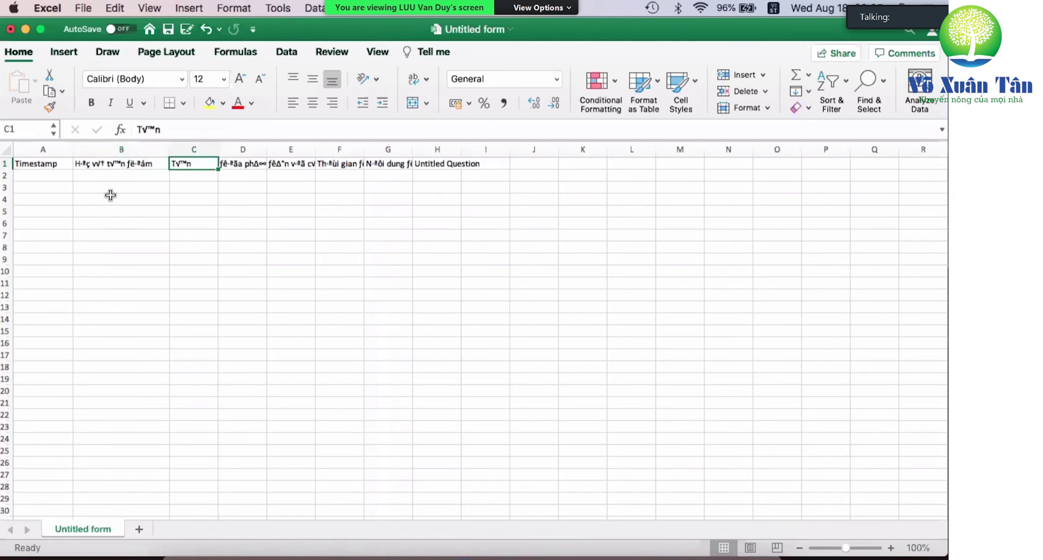
key(super+a)
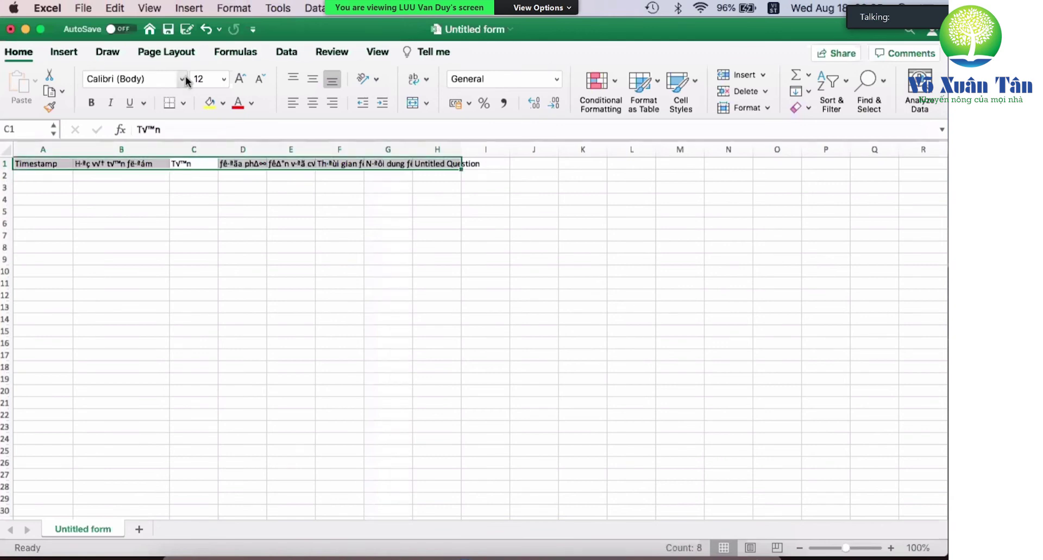
click(207, 308)
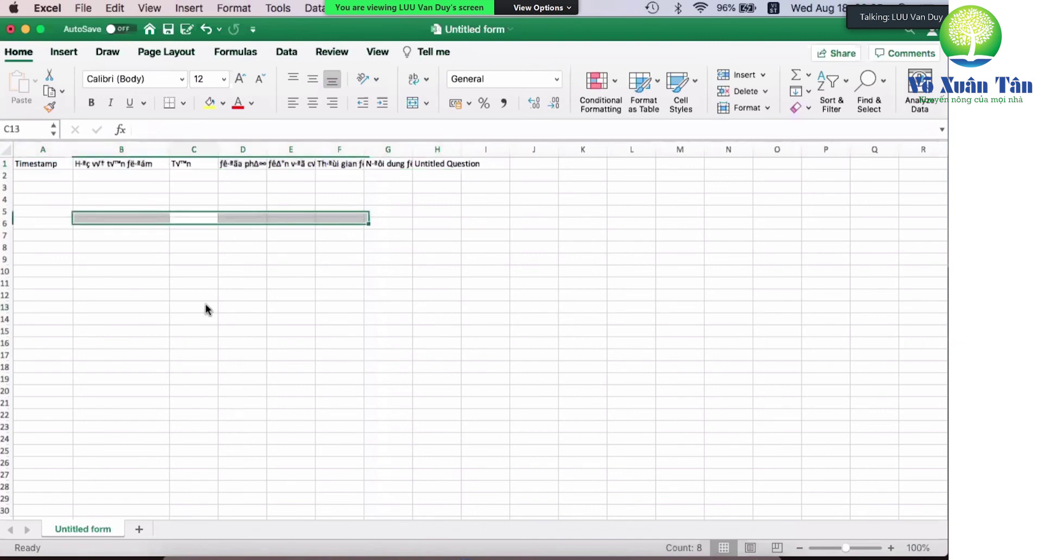
click(10, 30)
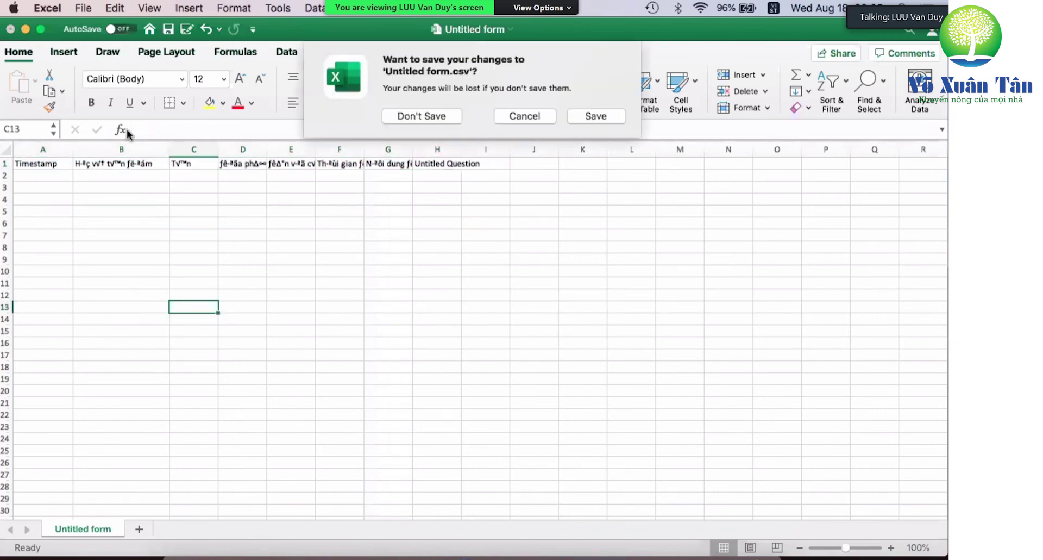
click(425, 121)
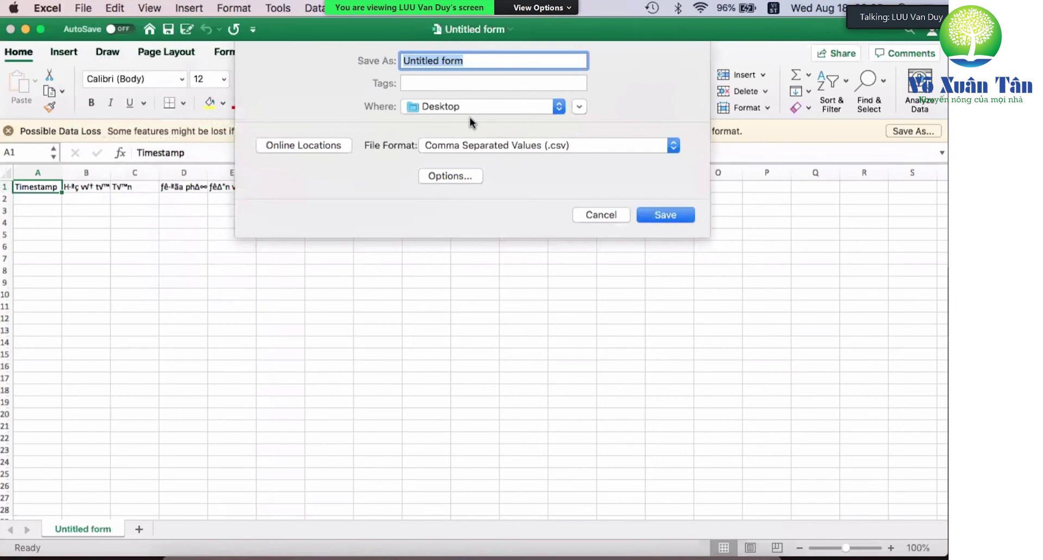
Step: Save the exported responses sheet to the Desktop as Untitled form.xlsx and reopen the saved workbook
click(660, 214)
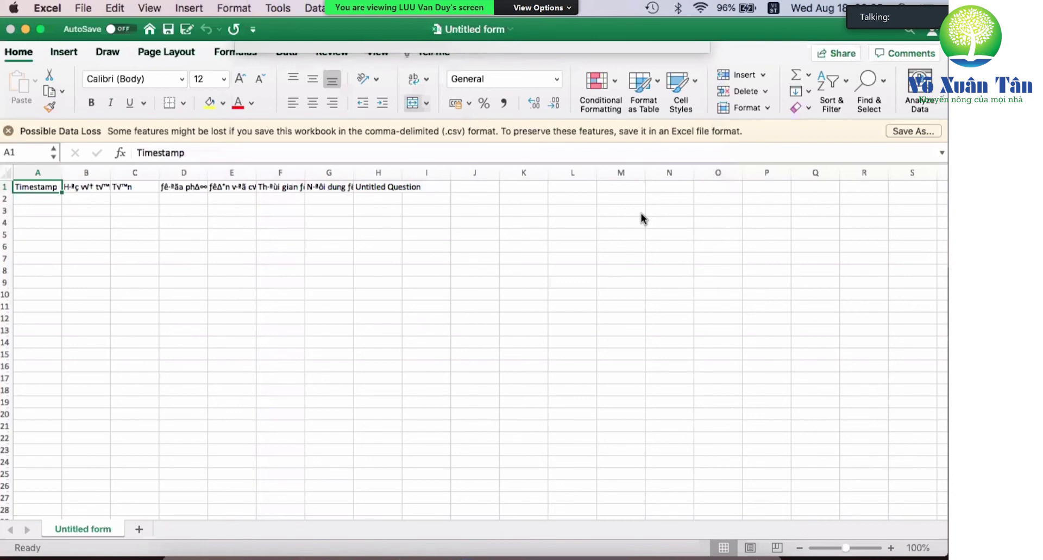
key(super+w)
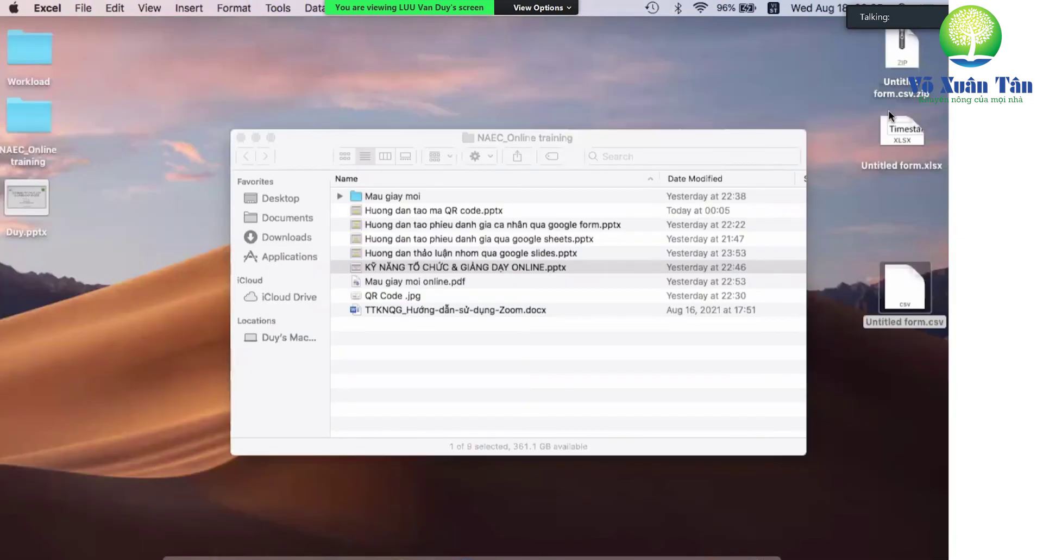
click(897, 141)
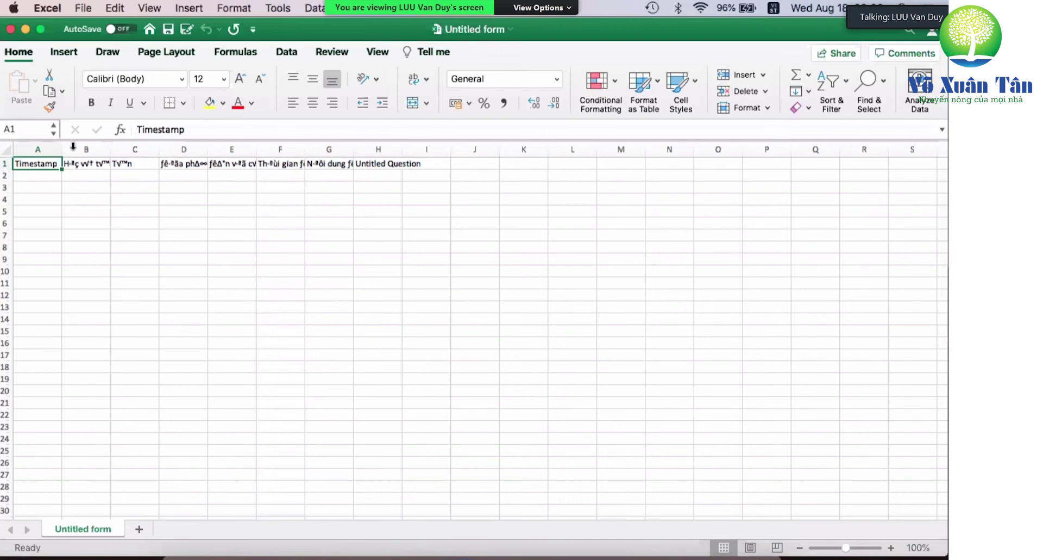
Step: Widen columns A to E of the responses sheet so their header texts fit better
drag(73, 146, 382, 146)
click(233, 146)
click(22, 170)
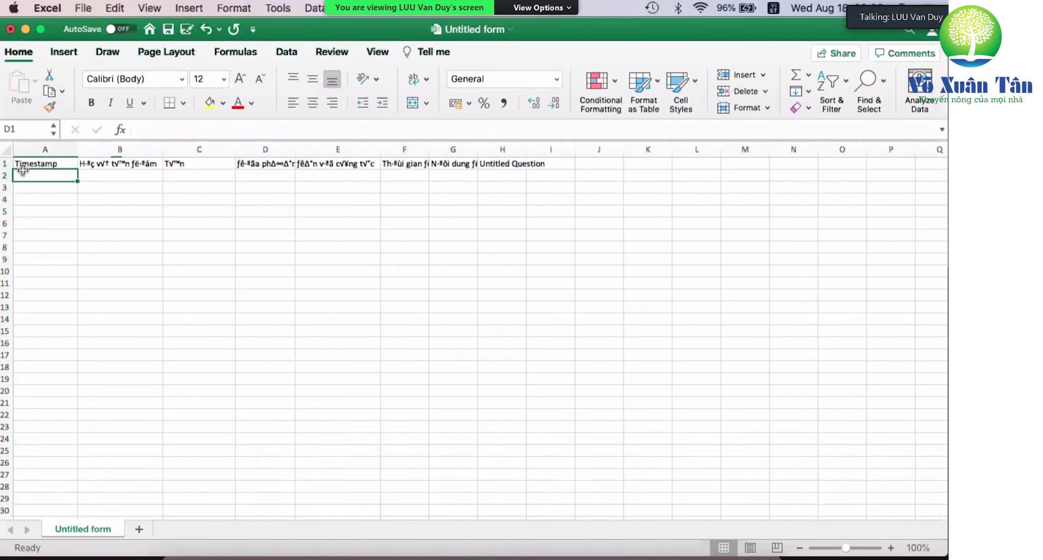
Step: Examine the Timestamp column and the header cells for name, province and workplace in the responses sheet
drag(22, 181, 25, 501)
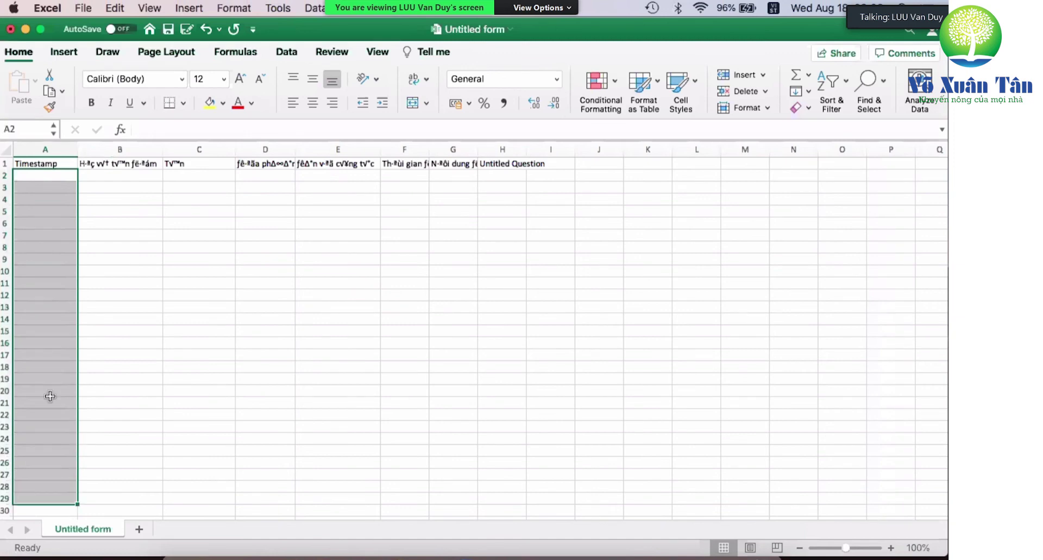
click(136, 164)
key(Right)
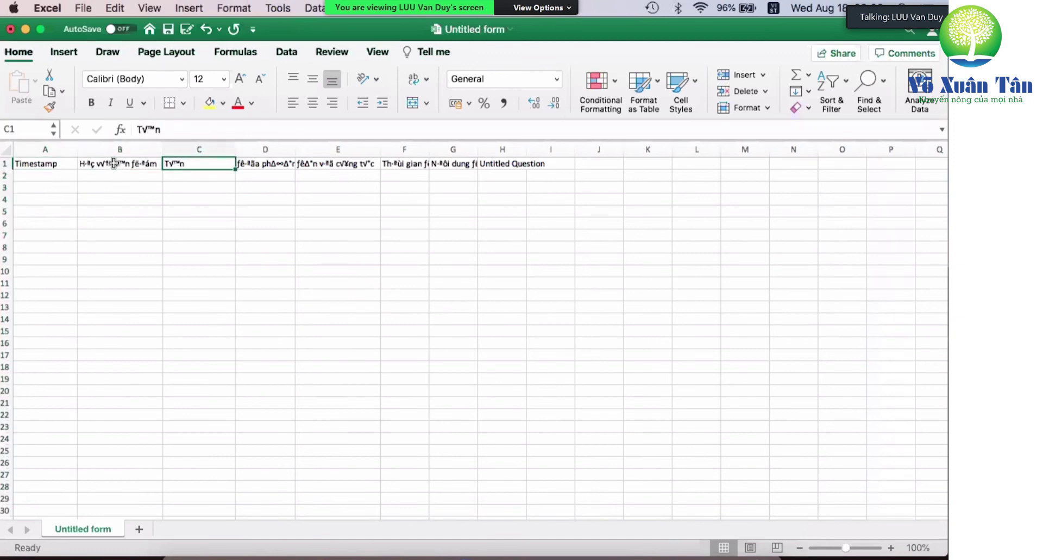
click(114, 162)
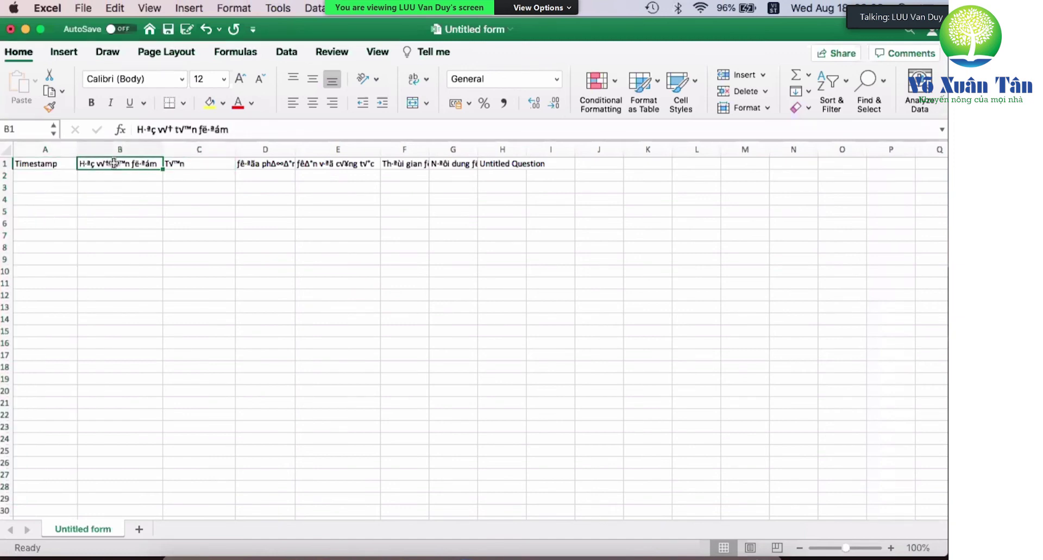
click(196, 164)
click(261, 163)
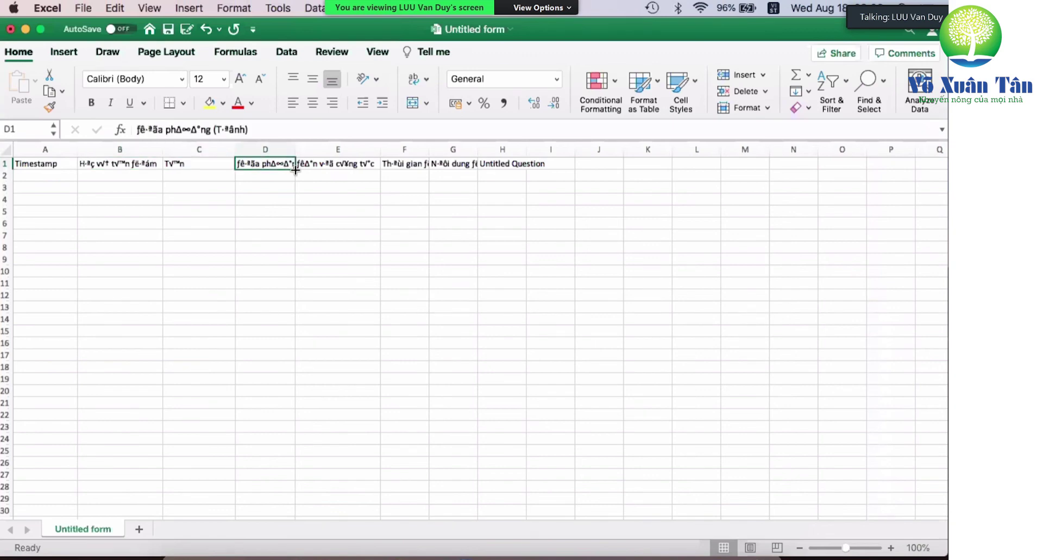
click(337, 168)
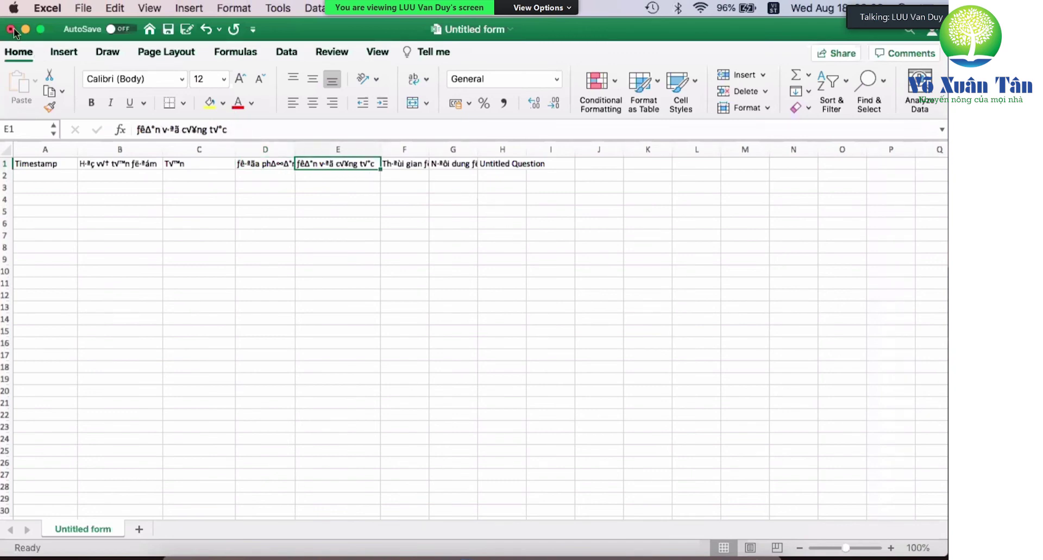
click(122, 199)
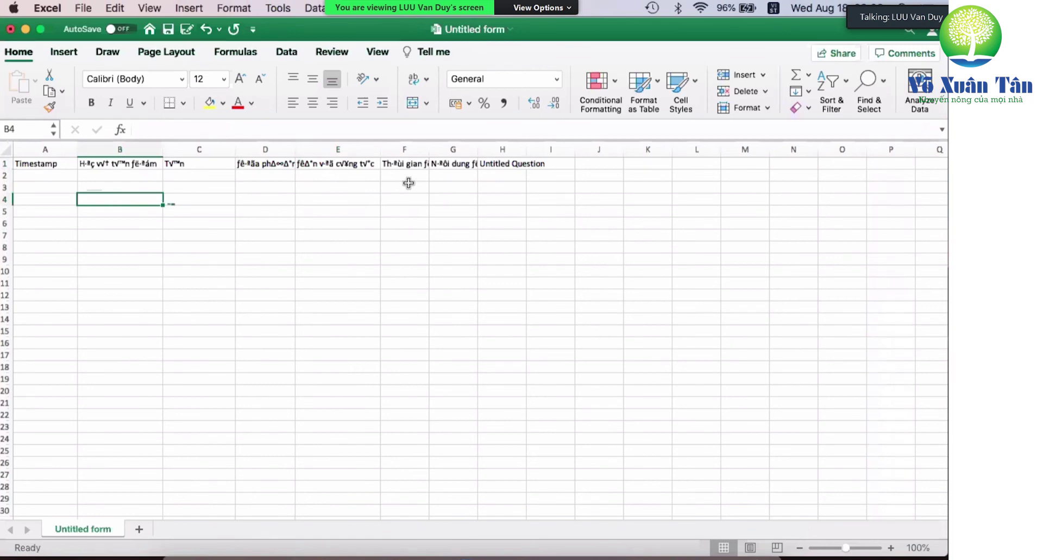
Step: Widen column G and check the cells under the training time and training content headers
drag(477, 149, 491, 150)
click(454, 164)
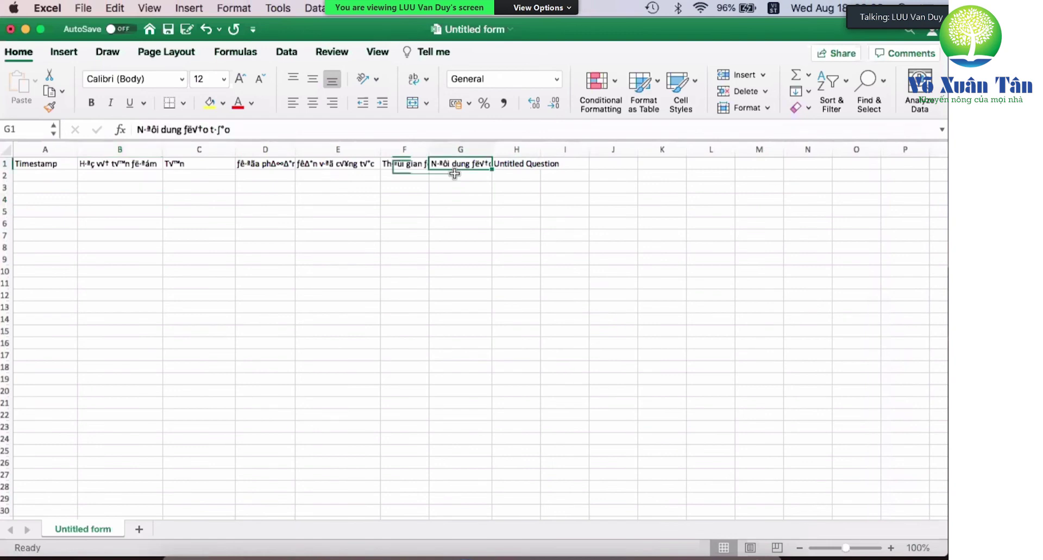
click(454, 175)
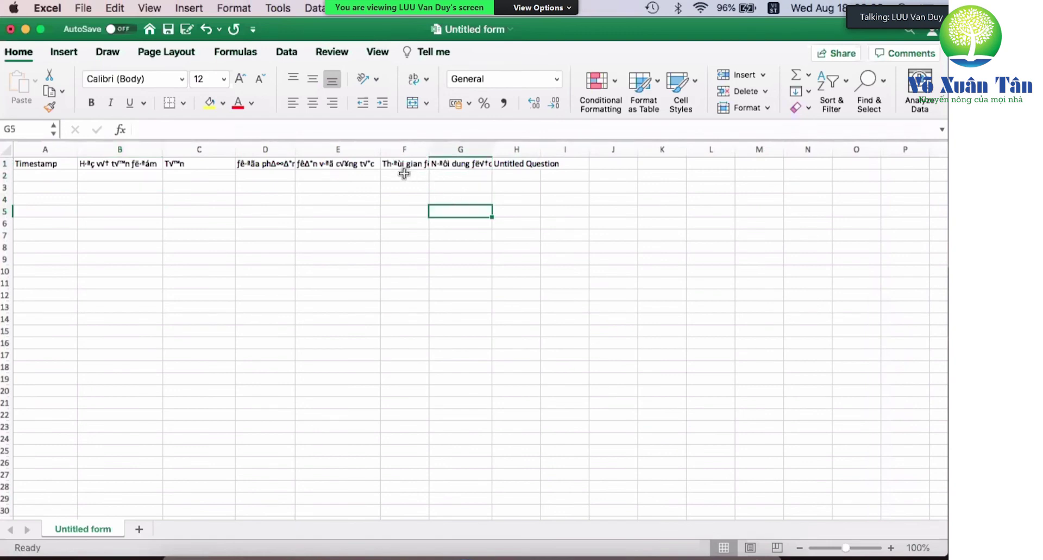
click(404, 174)
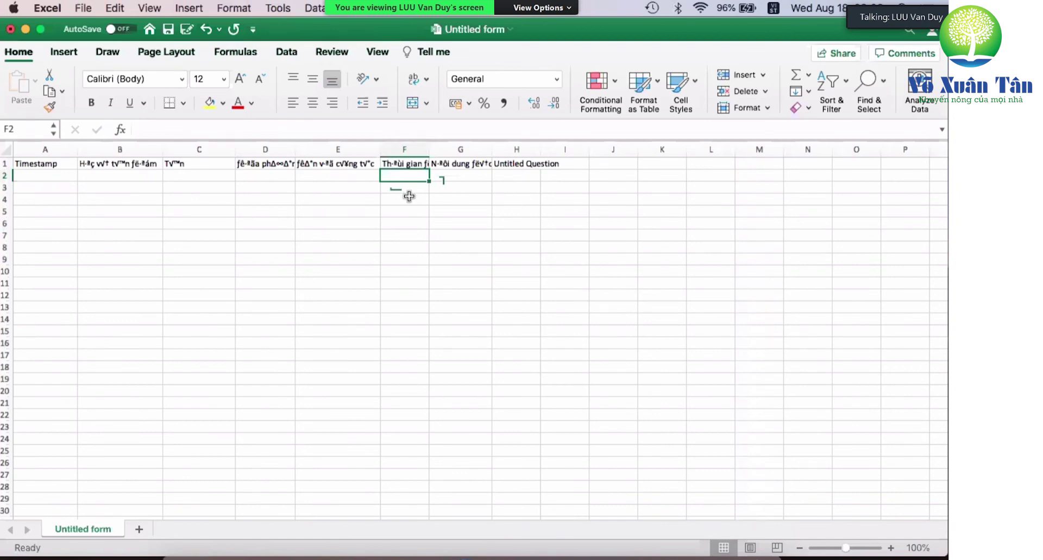
click(456, 178)
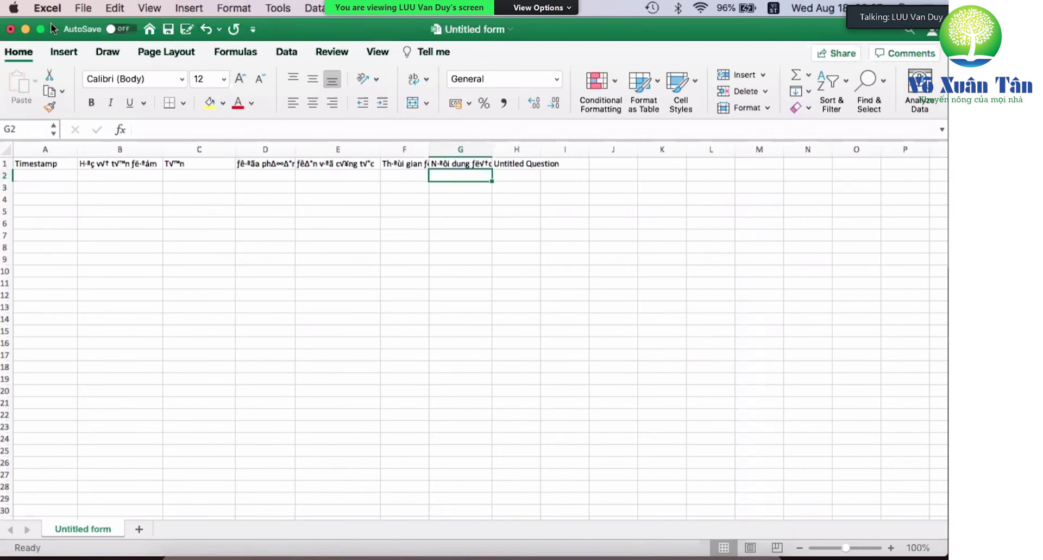
Step: Close the responses workbook without saving and open Huong dan tao phieu danh gia qua google sheets.pptx from the NAEC_Online training folder
click(10, 29)
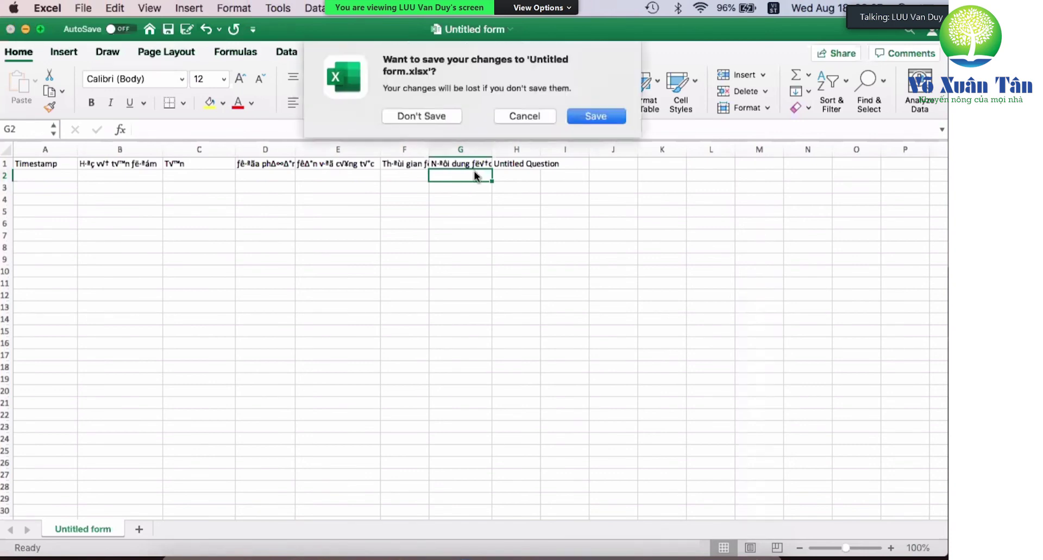
click(422, 116)
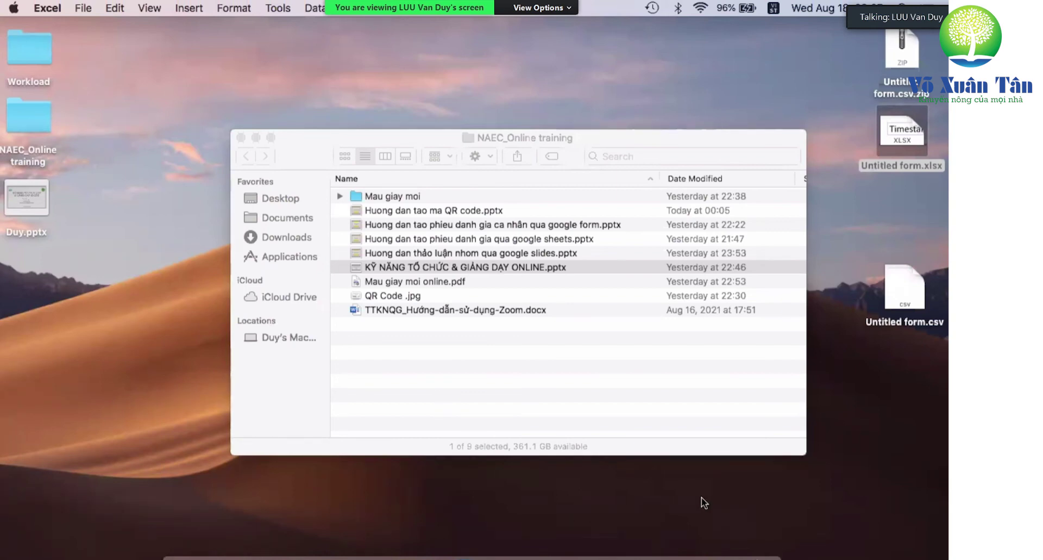
click(569, 556)
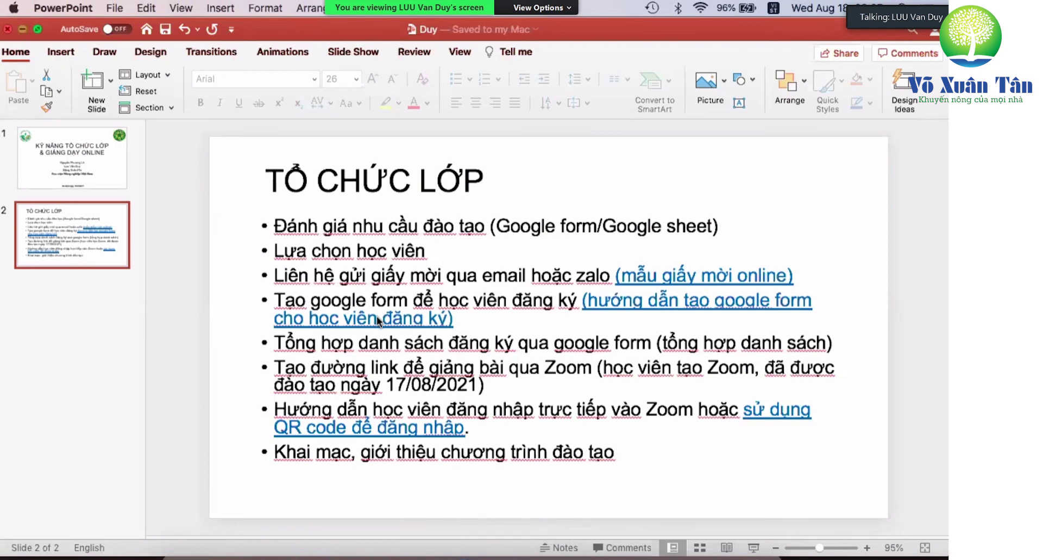
key(super+m)
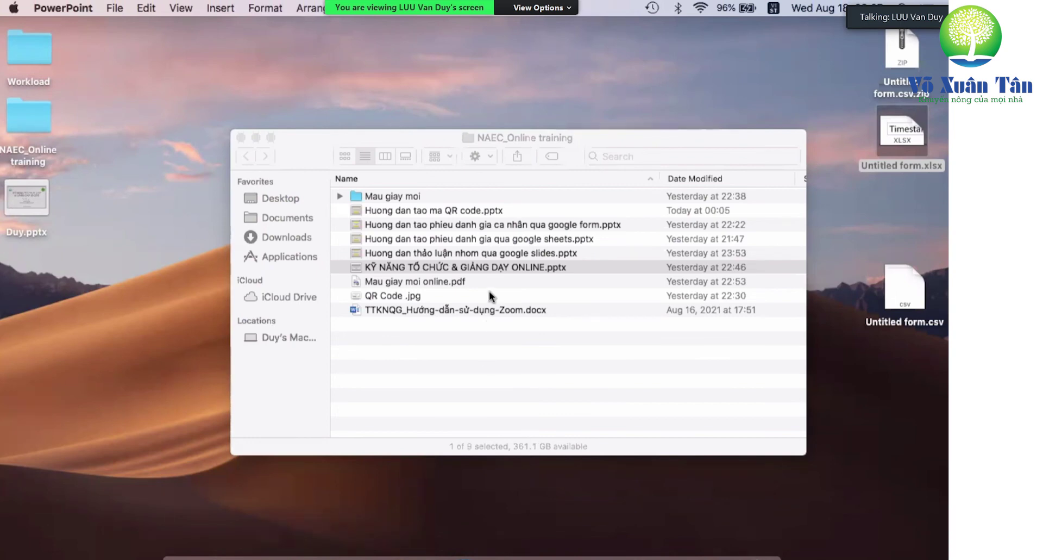
double_click(448, 238)
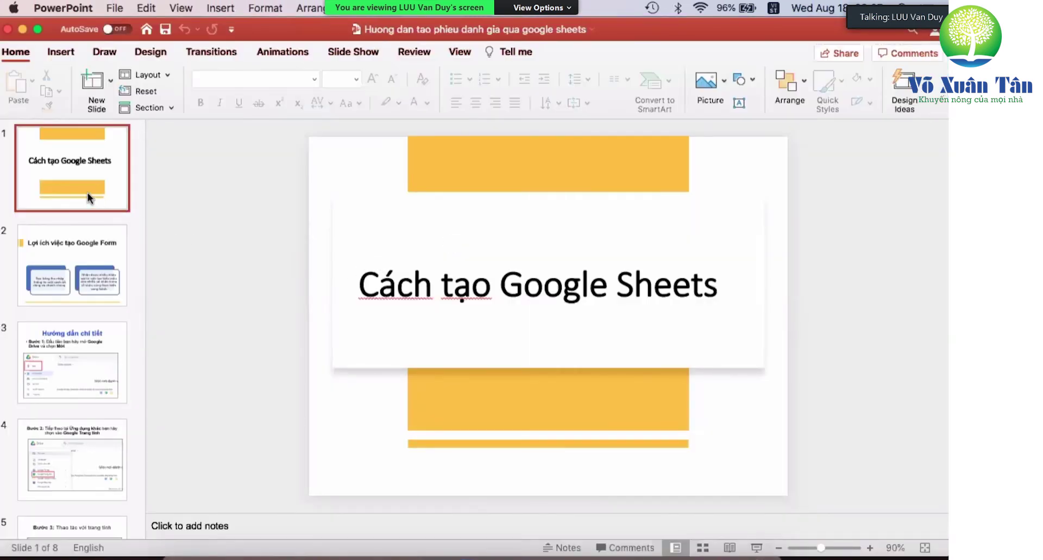
Step: Review slides 2 to 5 of the Google Sheets guide, from the benefits through Bước 3 on working with the spreadsheet
click(78, 253)
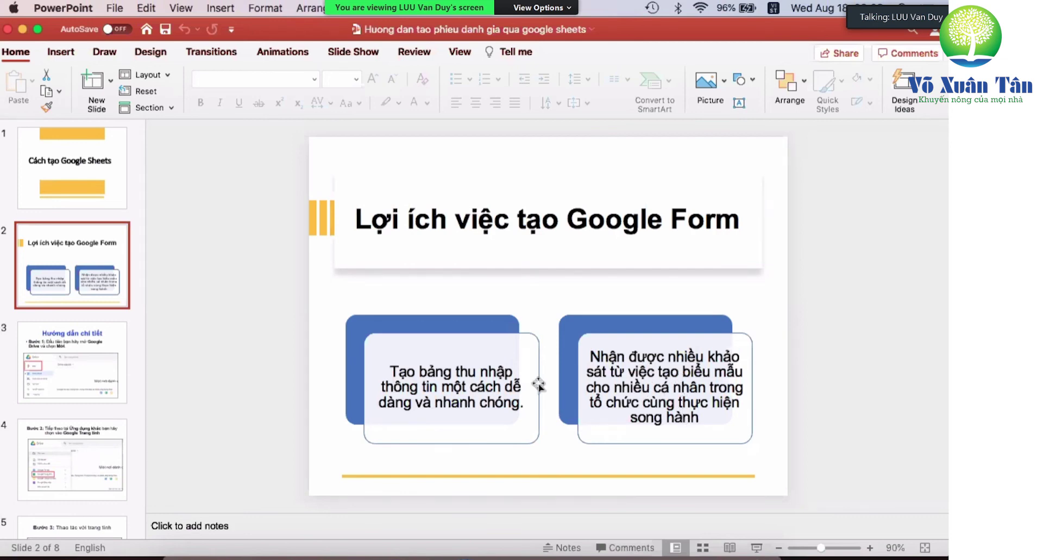
click(70, 344)
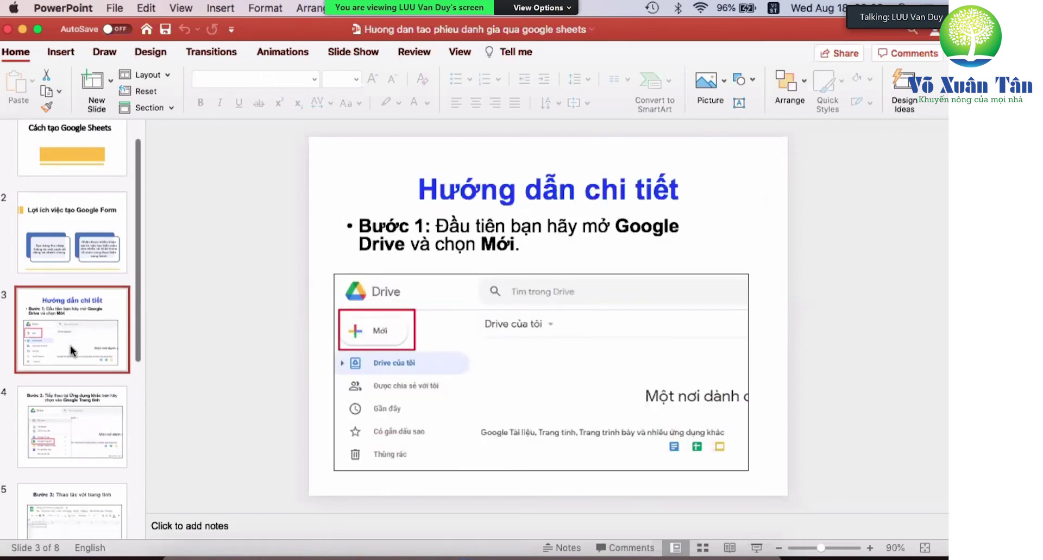
scroll(70, 345, down, 5)
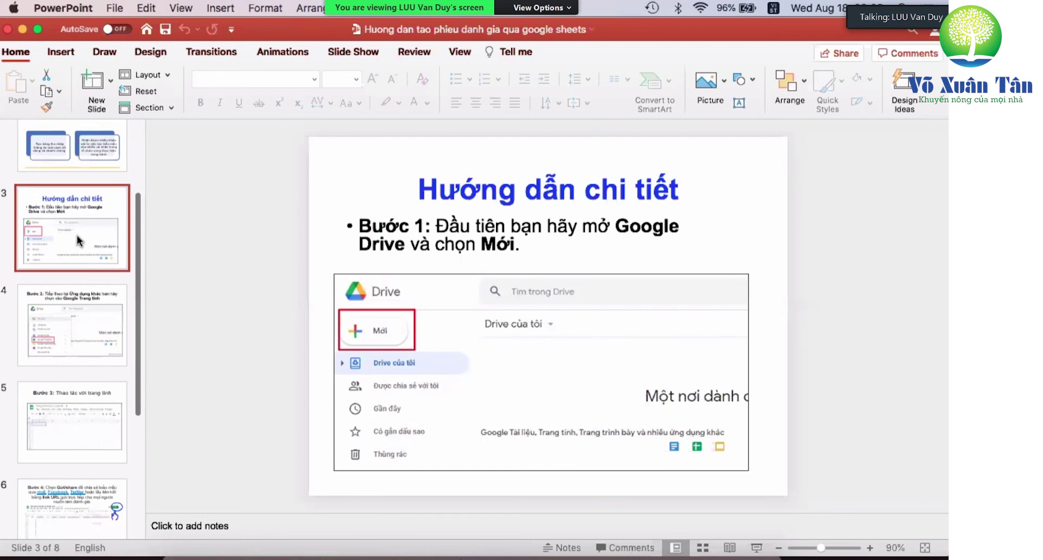
scroll(79, 242, down, 1)
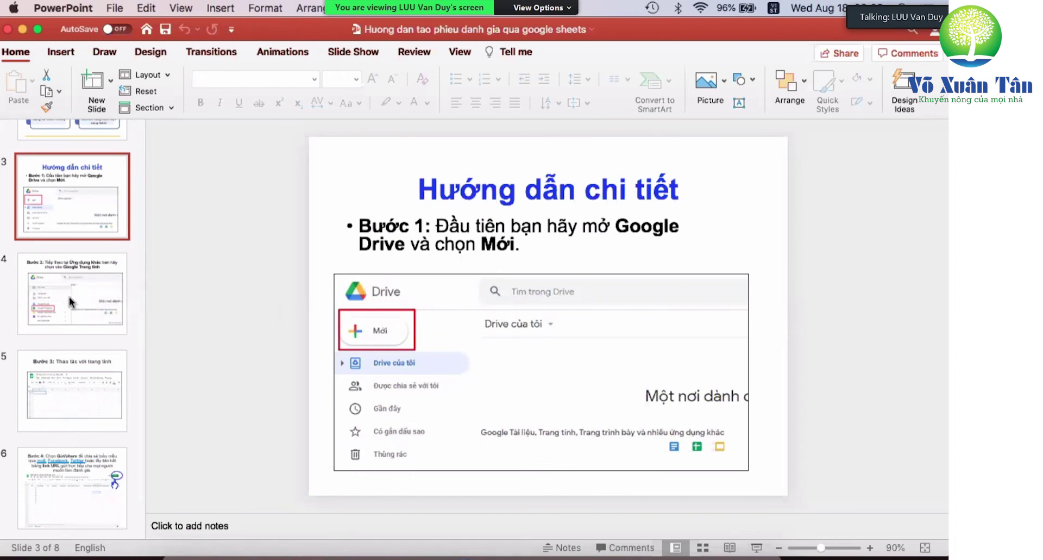
scroll(70, 299, down, 1)
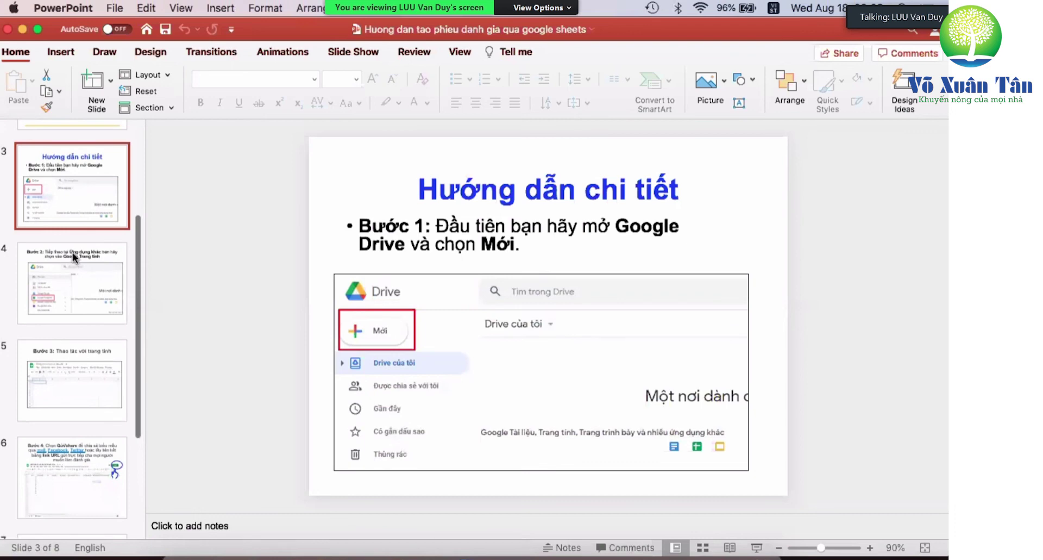
scroll(72, 257, down, 2)
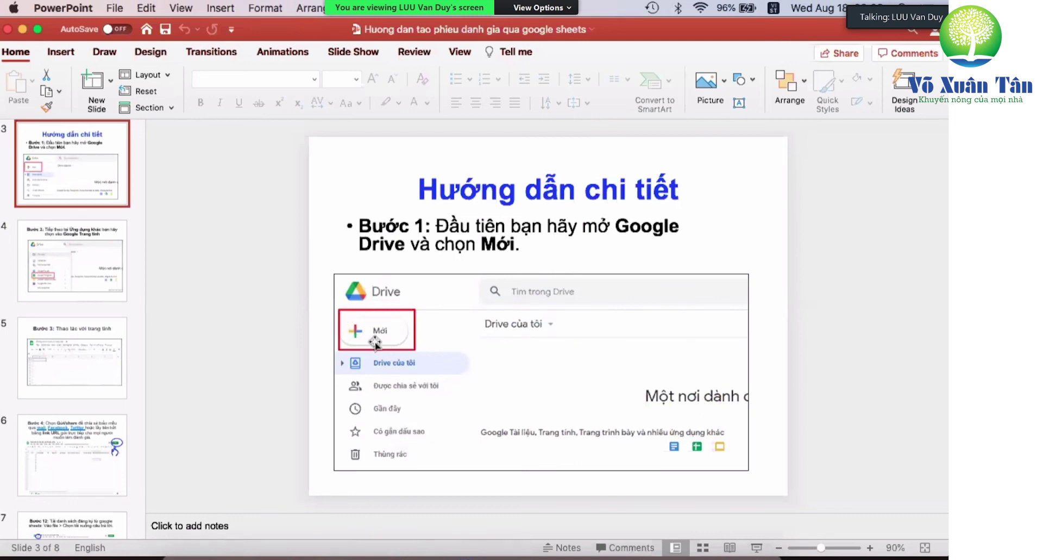
click(80, 269)
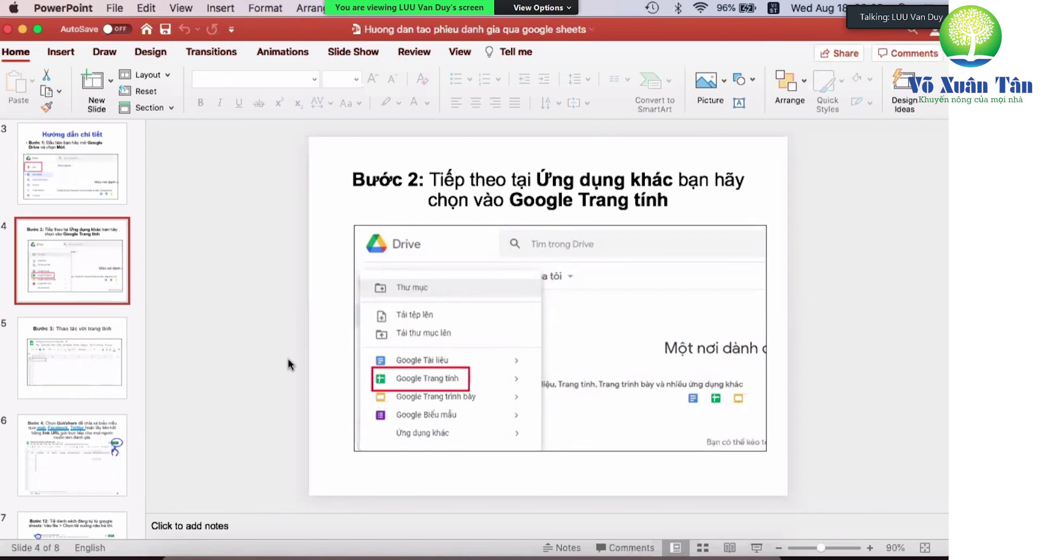
click(81, 345)
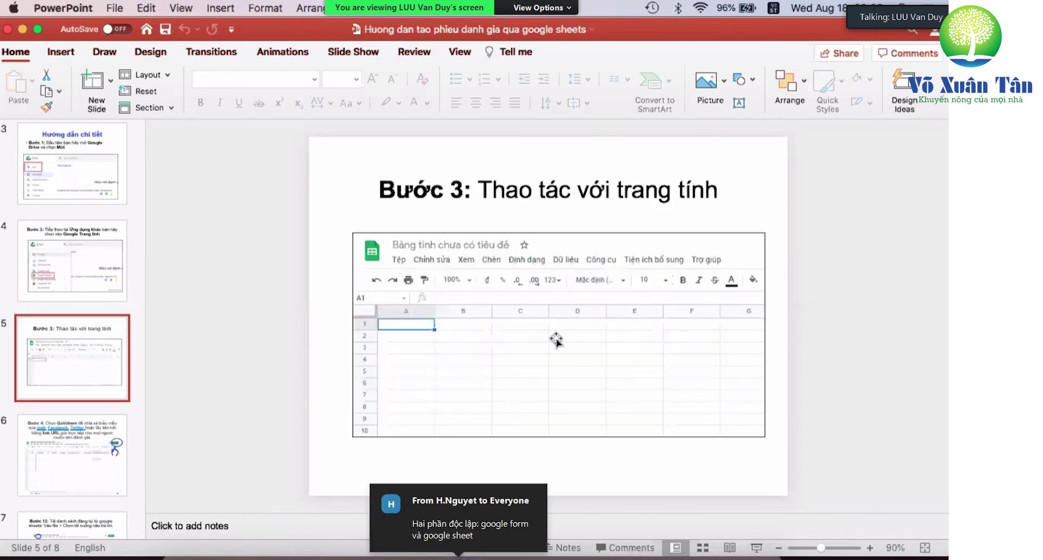
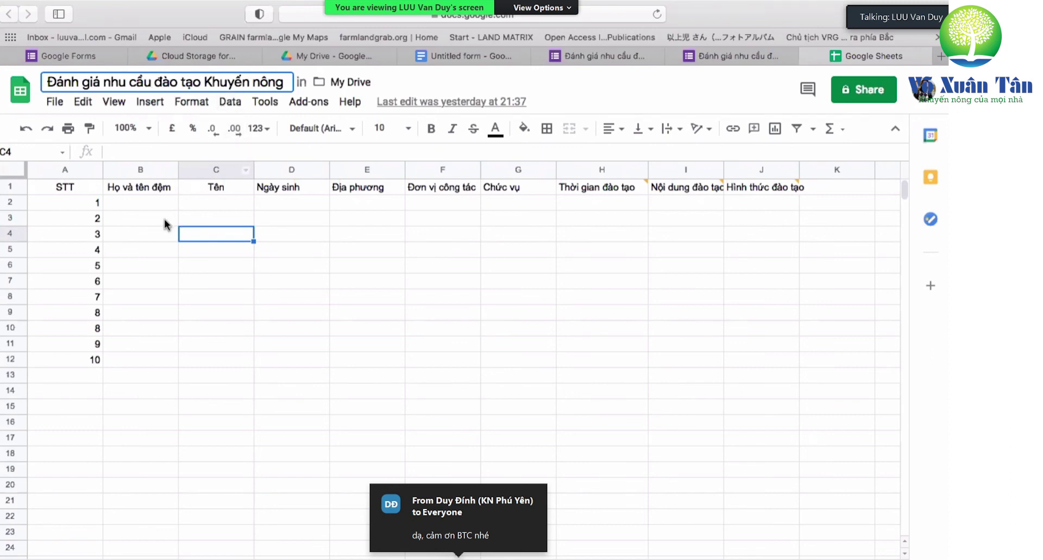
Step: Examine the STT numbering and the Họ và tên đệm header in the Đánh giá nhu cầu đào tạo Khuyến nông spreadsheet
click(141, 208)
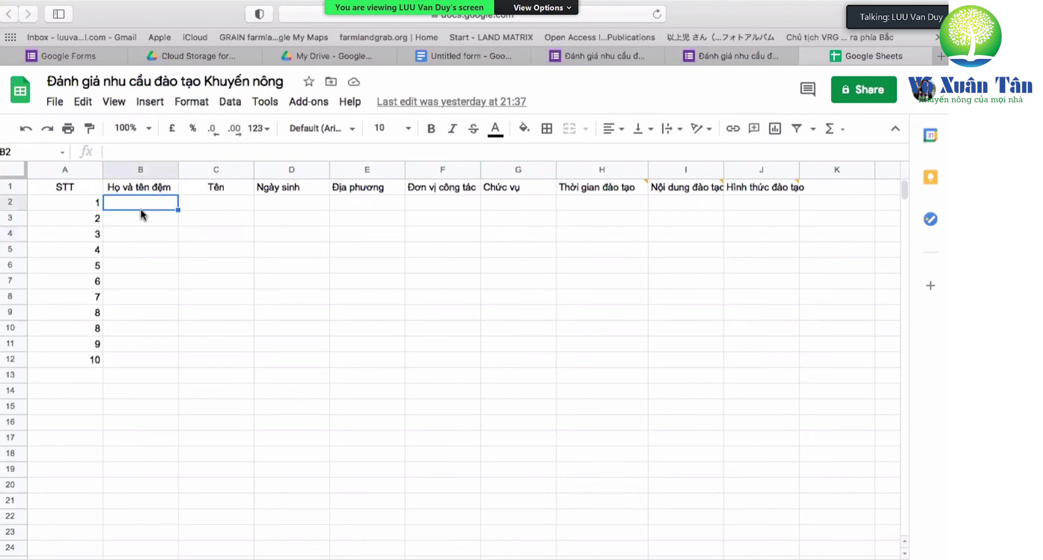
click(64, 191)
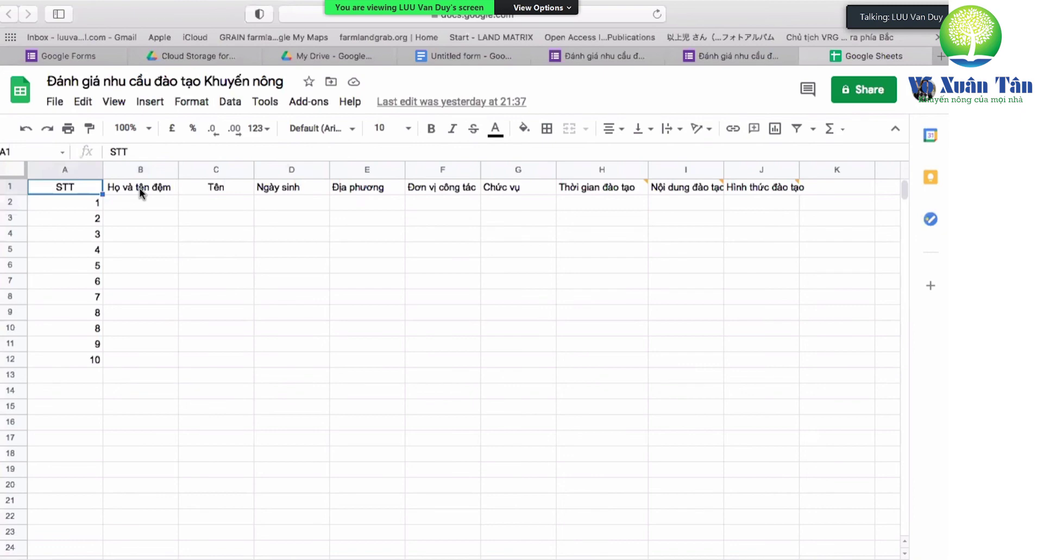
click(171, 190)
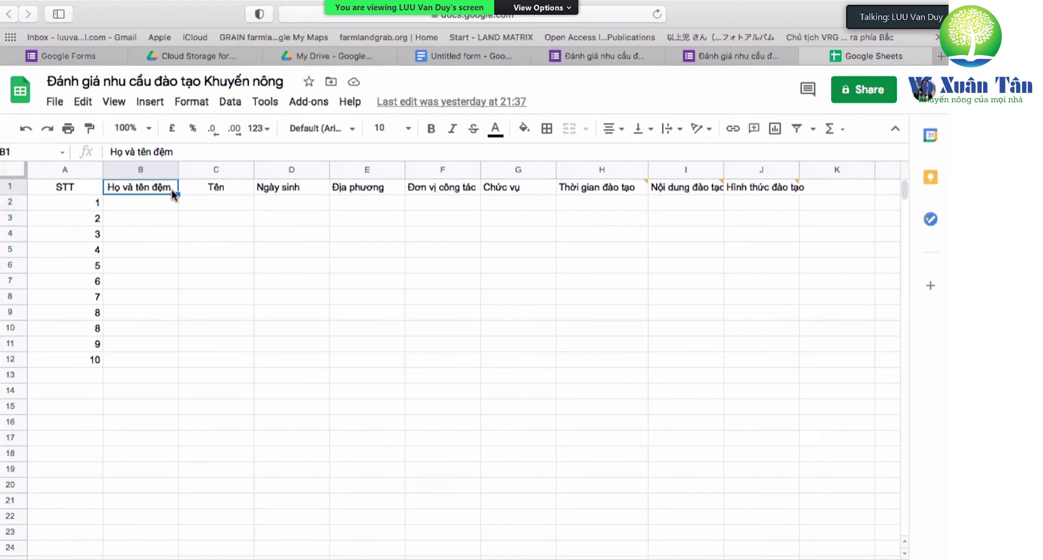
click(71, 218)
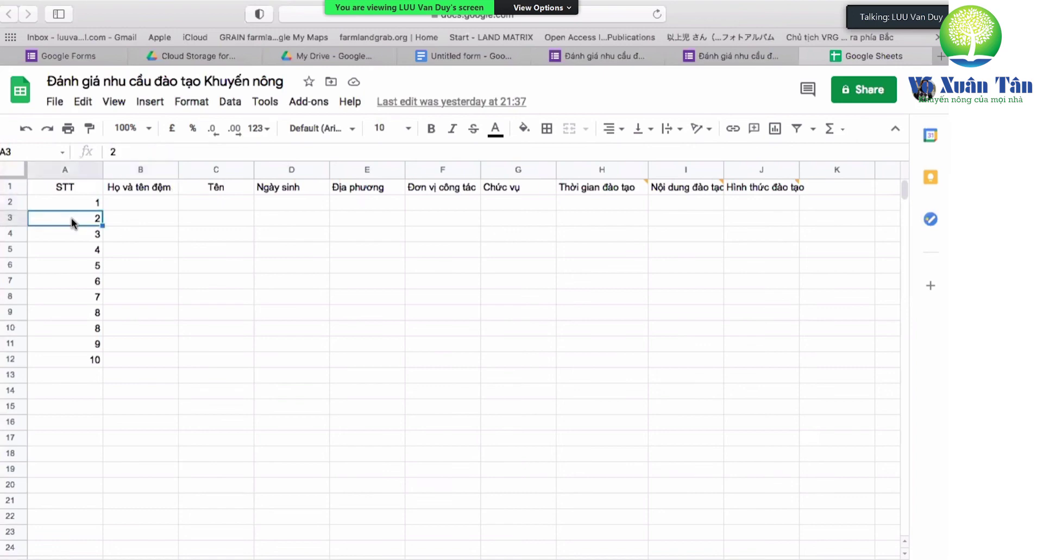
key(Up)
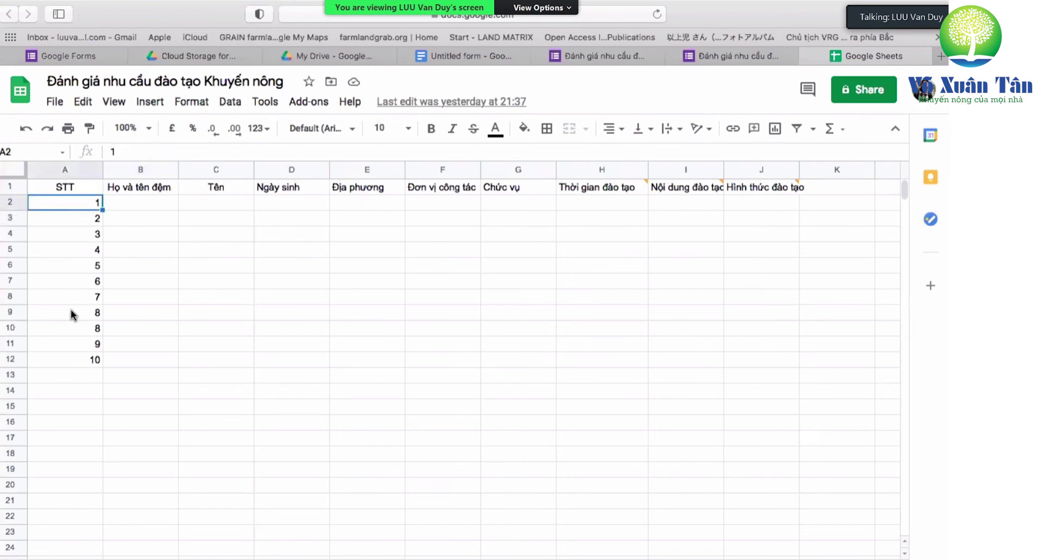
click(71, 353)
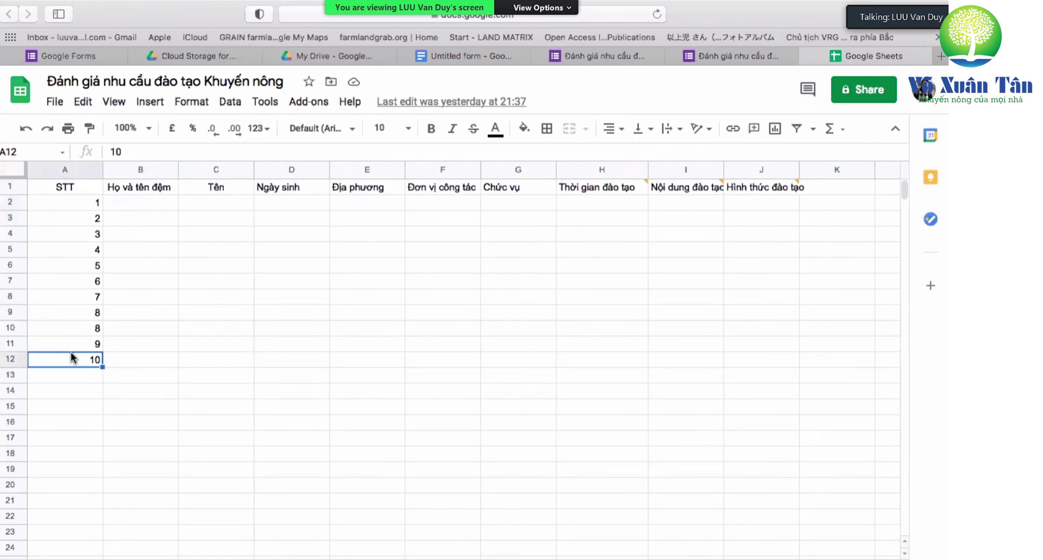
Step: Check the first entry row under the participant detail columns, from Họ và tên đệm to Đơn vị công tác, and the Chức vụ header
click(145, 206)
click(200, 204)
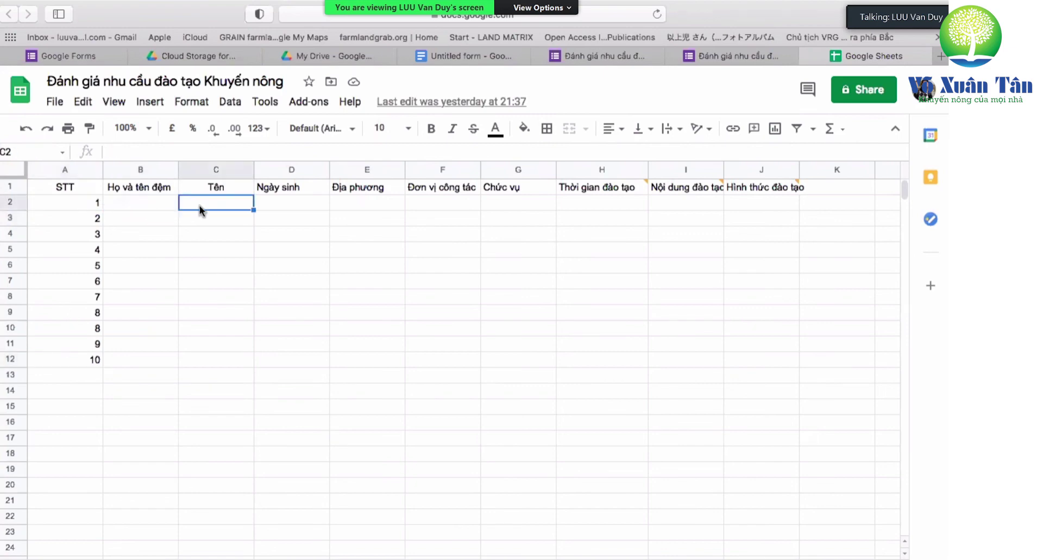
click(276, 209)
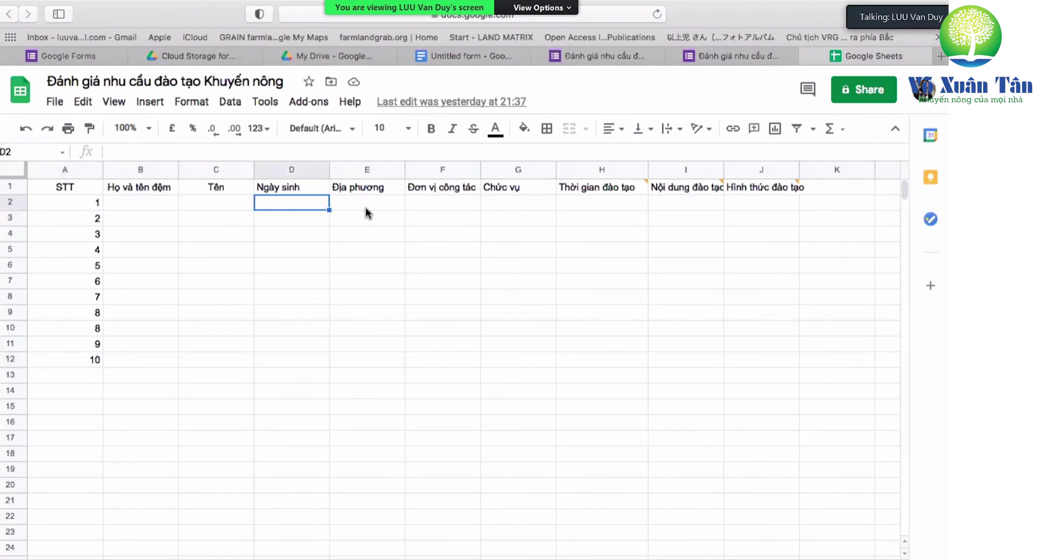
drag(366, 207, 438, 201)
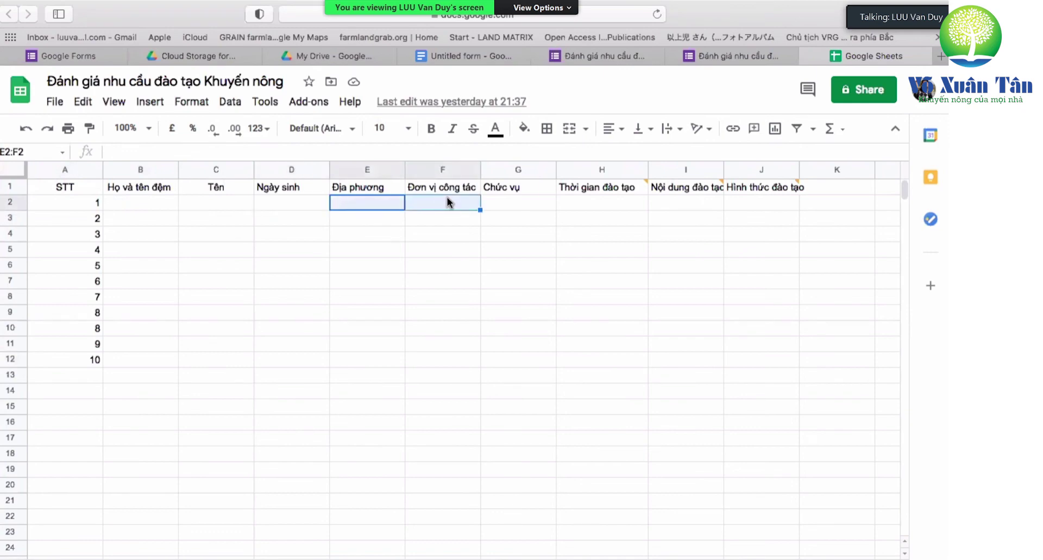
click(522, 191)
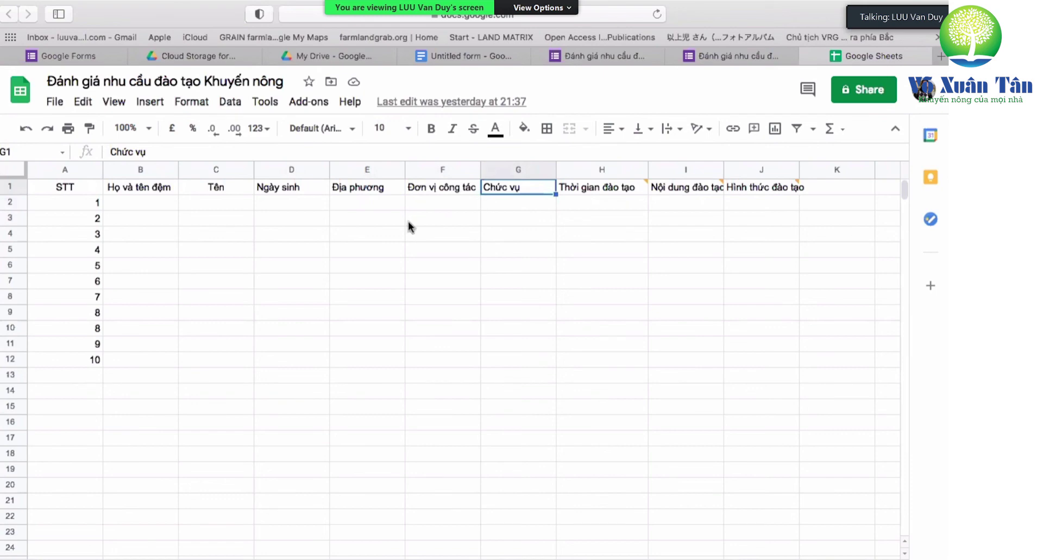
drag(218, 202, 289, 201)
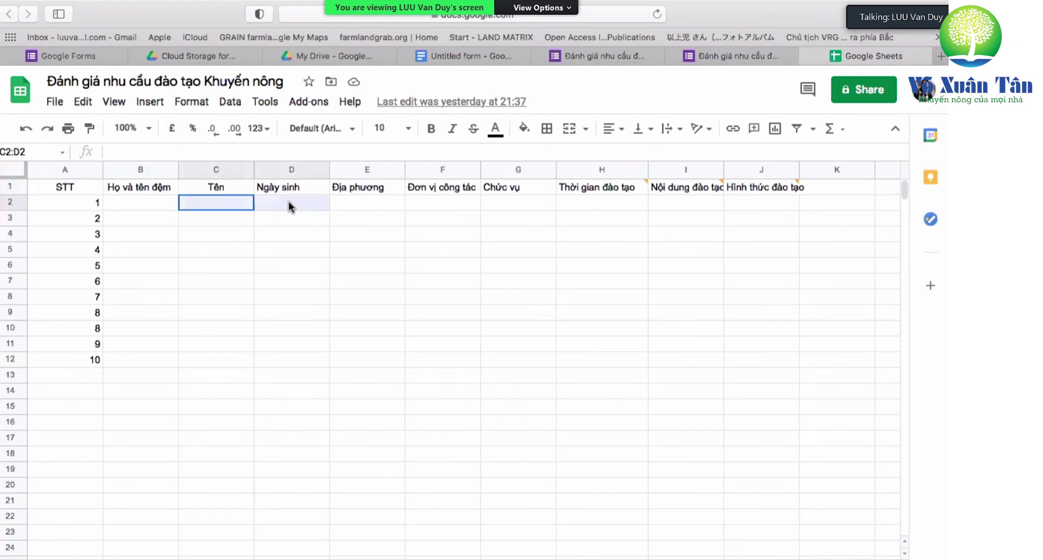
Step: Read the comments listing the answer options on the Thời gian đào tạo and Nội dung đào tạo headers
click(598, 204)
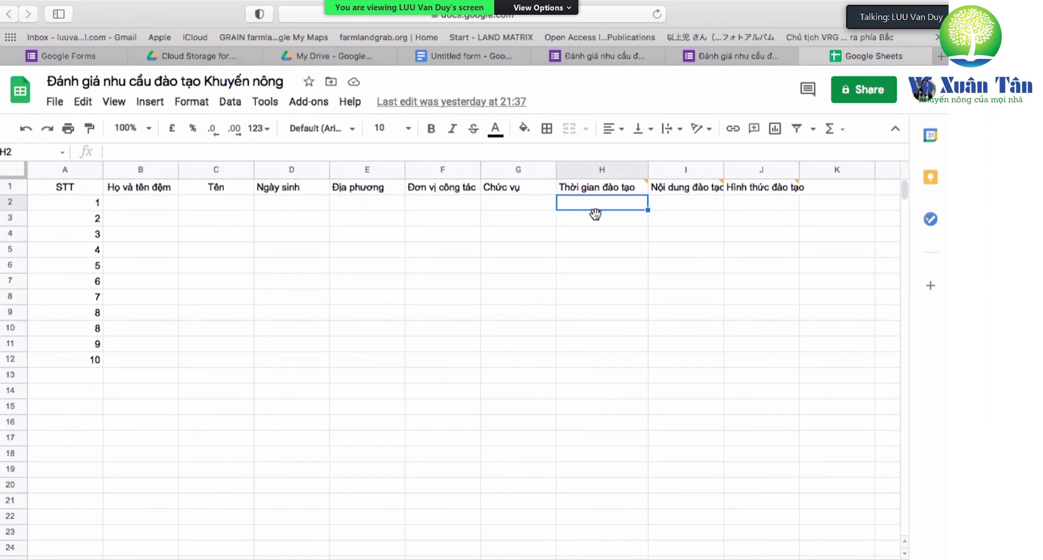
mouse_move(598, 190)
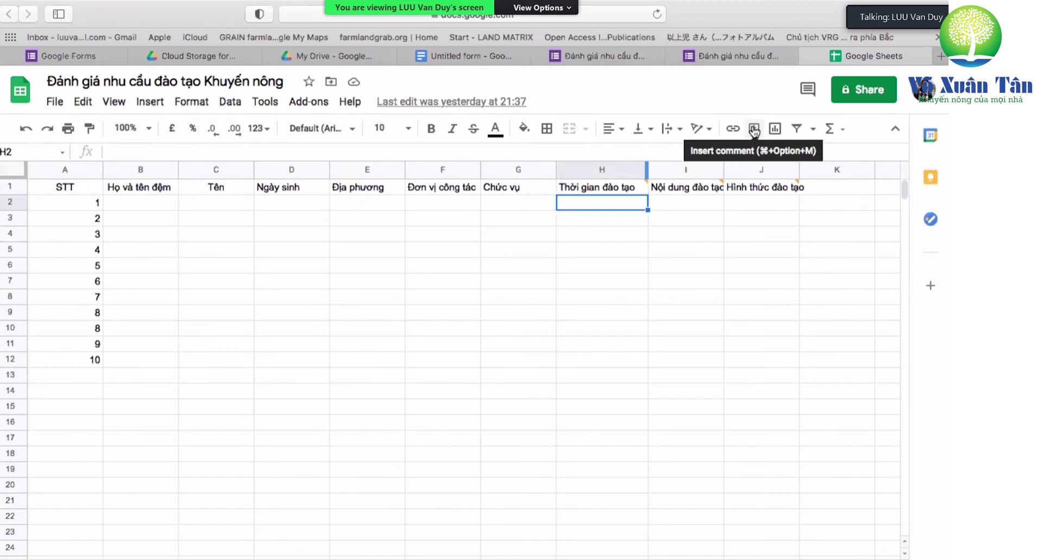
mouse_move(685, 187)
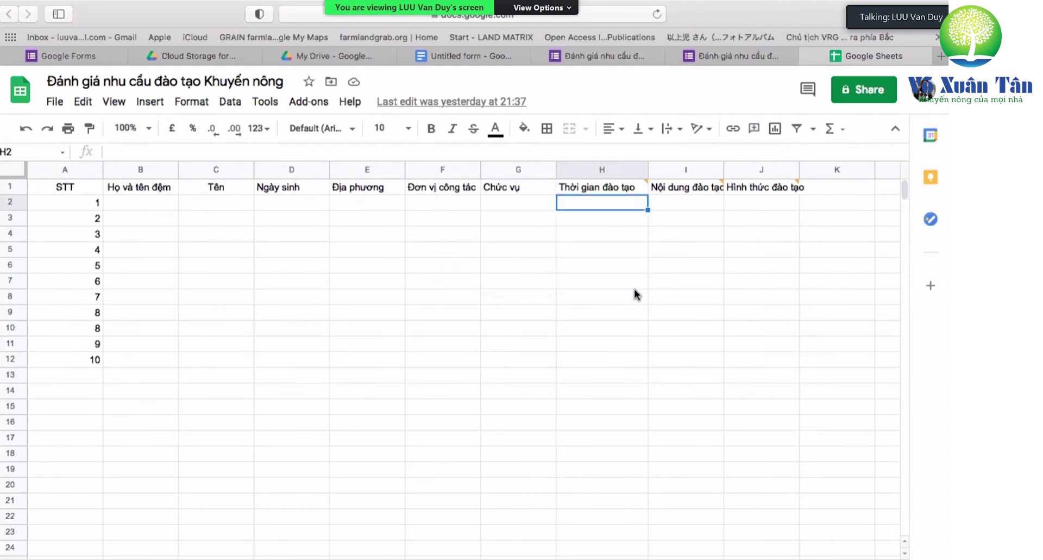
click(589, 188)
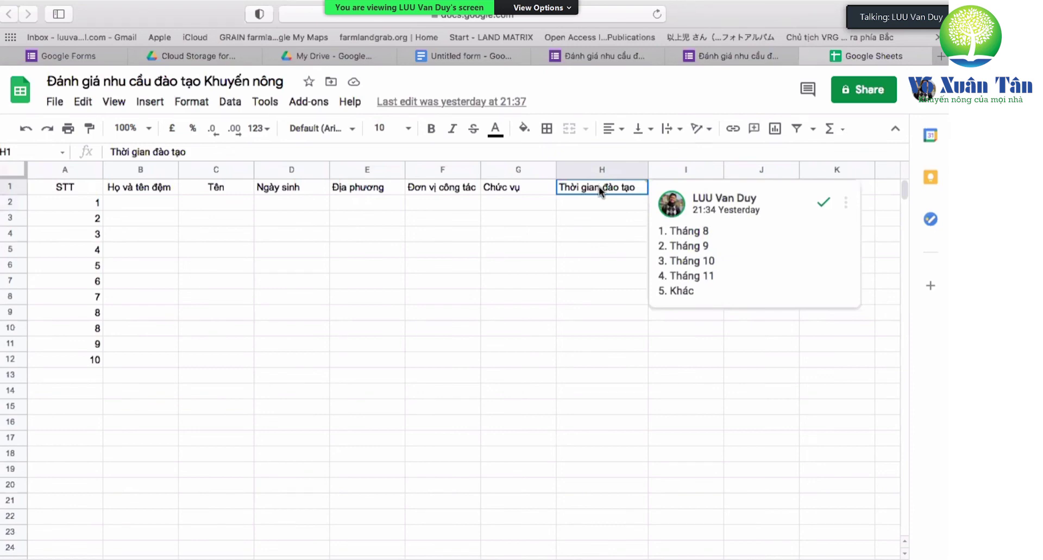
drag(599, 186, 676, 186)
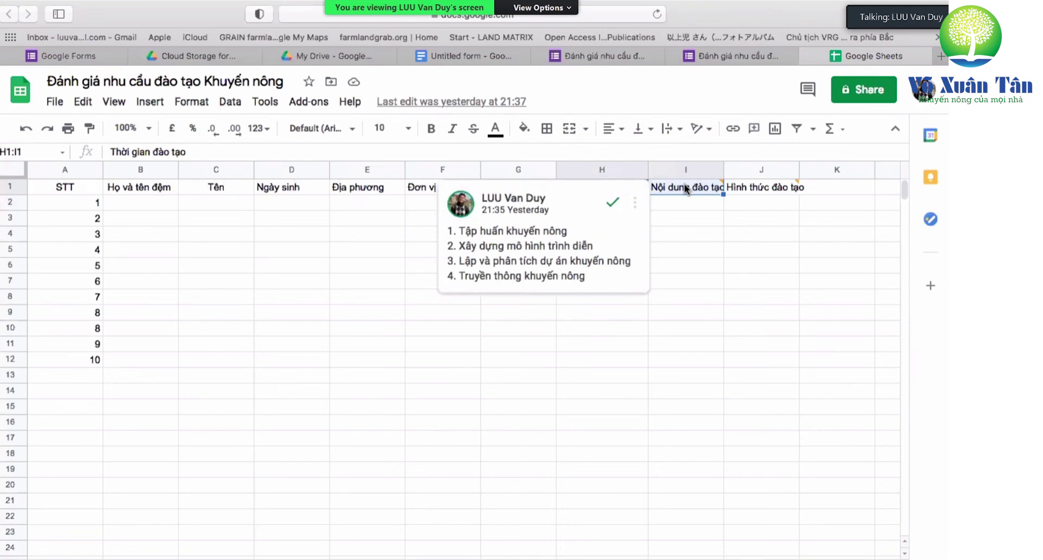
Step: Enter the sample option numbers 1 in cell I3 and 2 in cell I4 under Nội dung đào tạo, and reselect I3
click(686, 223)
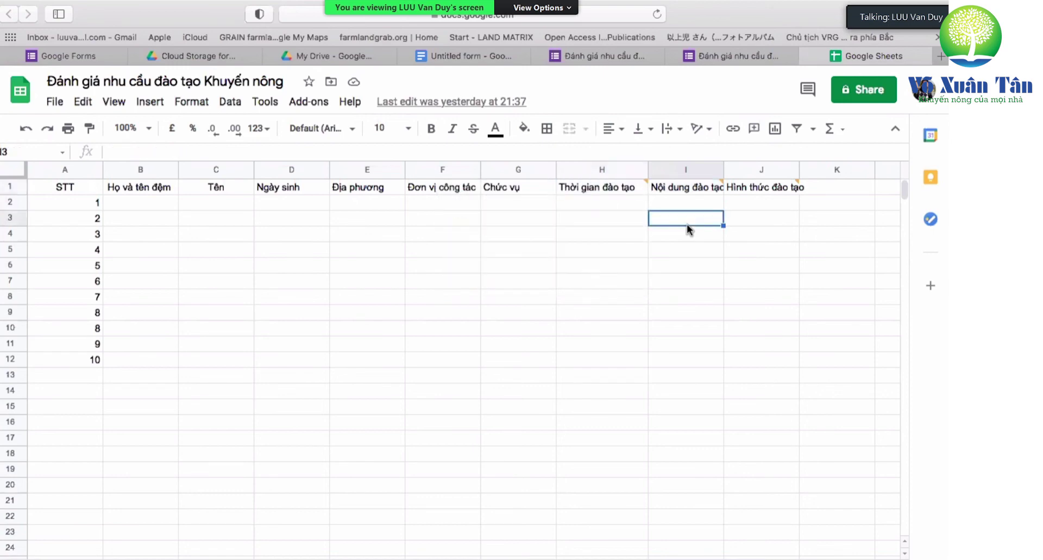
mouse_move(683, 184)
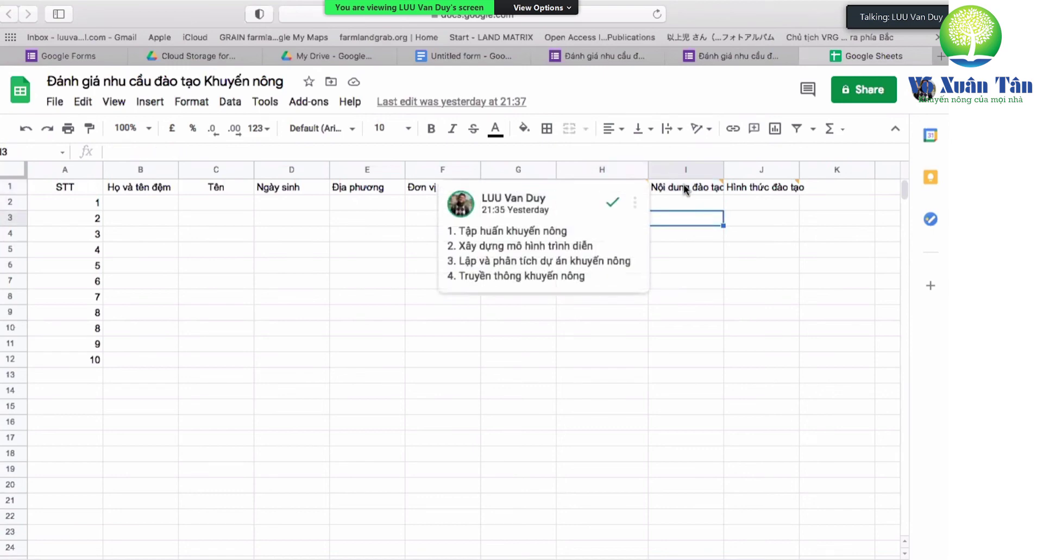
text(1)
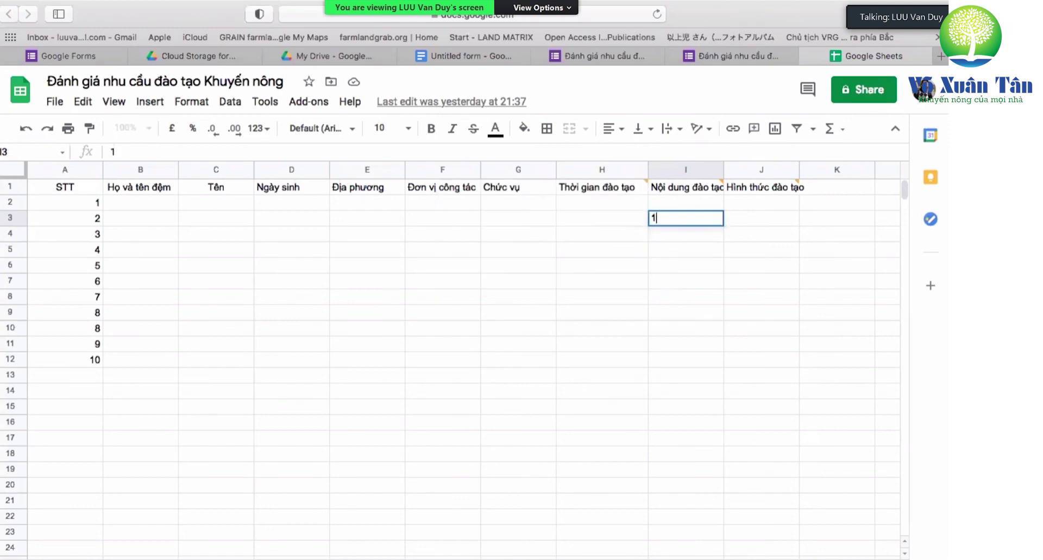
key(Return)
text(2)
key(Return)
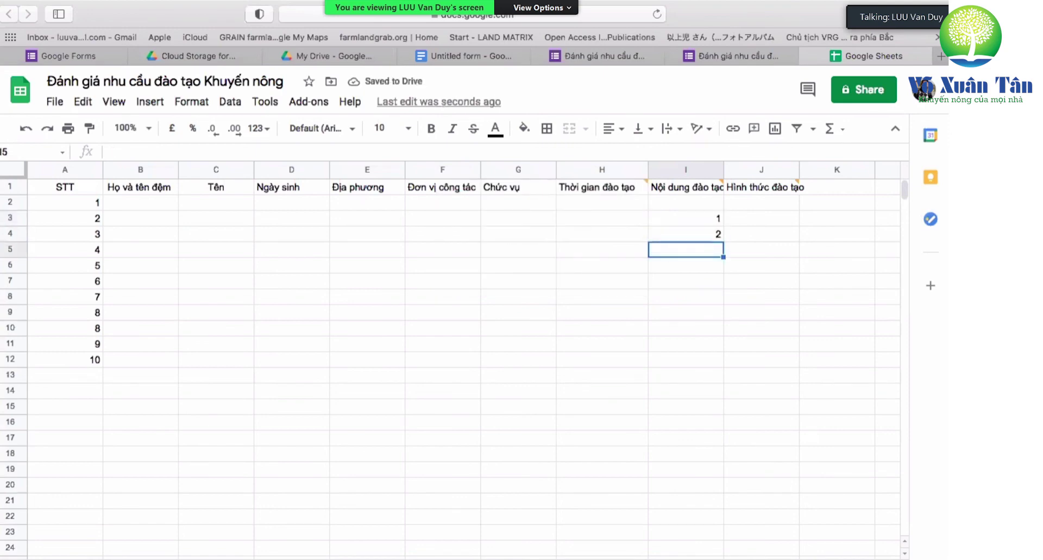
key(Up)
key(Up)
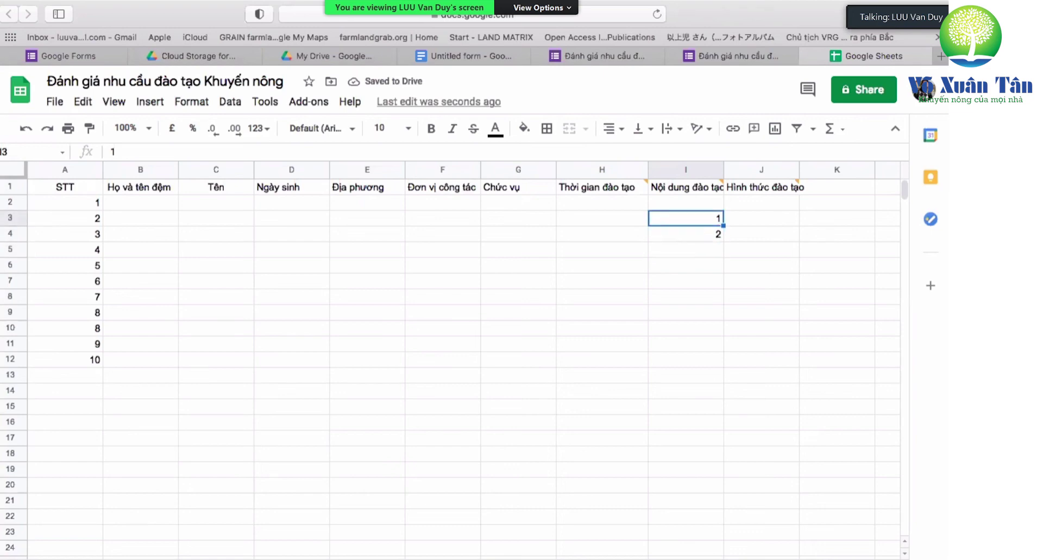
Step: Check the sample option numbers in I3 and I4, the Nội dung đào tạo header and the comment on the Hình thức đào tạo header
click(686, 233)
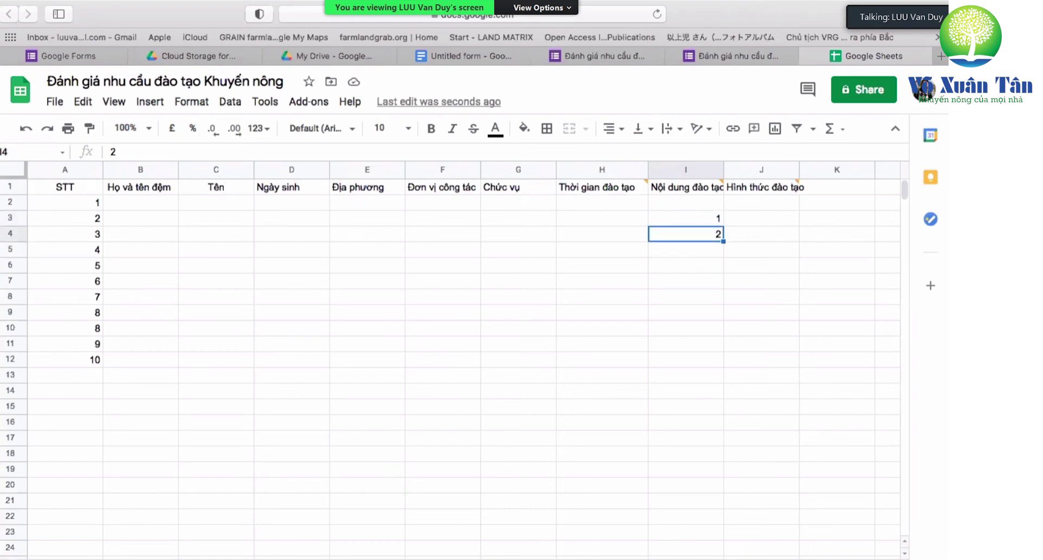
key(Up)
key(Up)
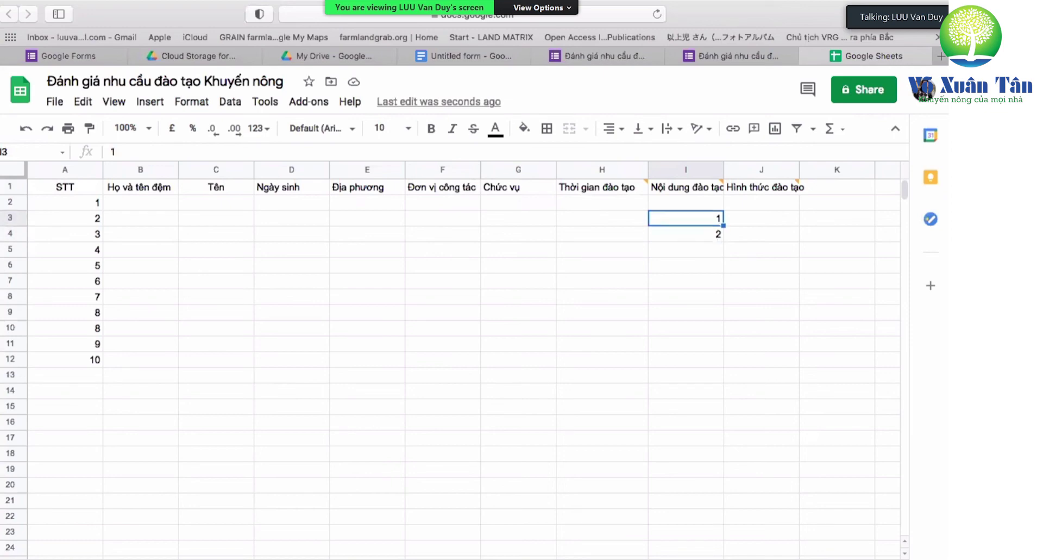
key(Up)
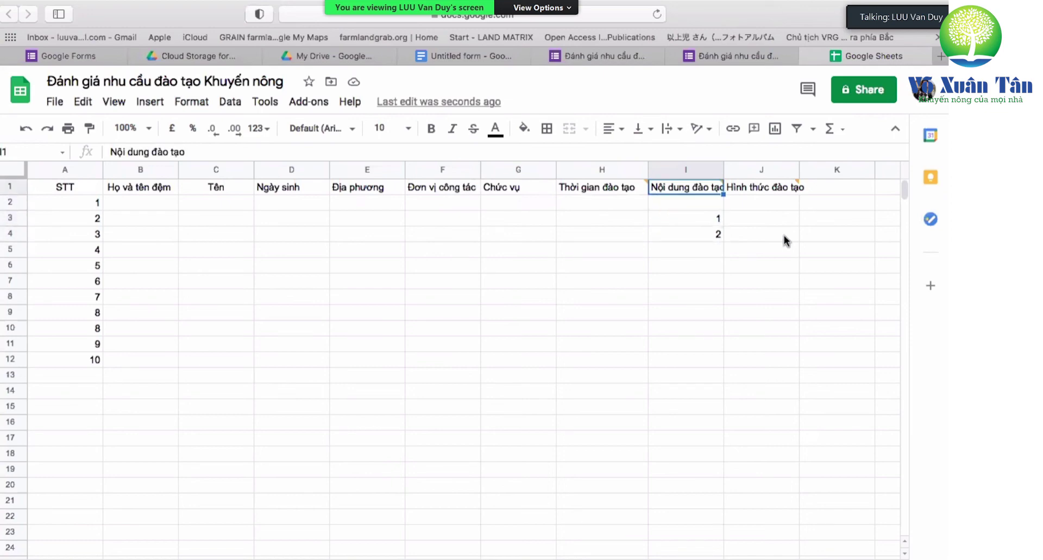
mouse_move(768, 187)
Step: Add a comment to the Chức vụ header with four numbered lines, 1. to 4., as placeholders for the answer options
click(506, 184)
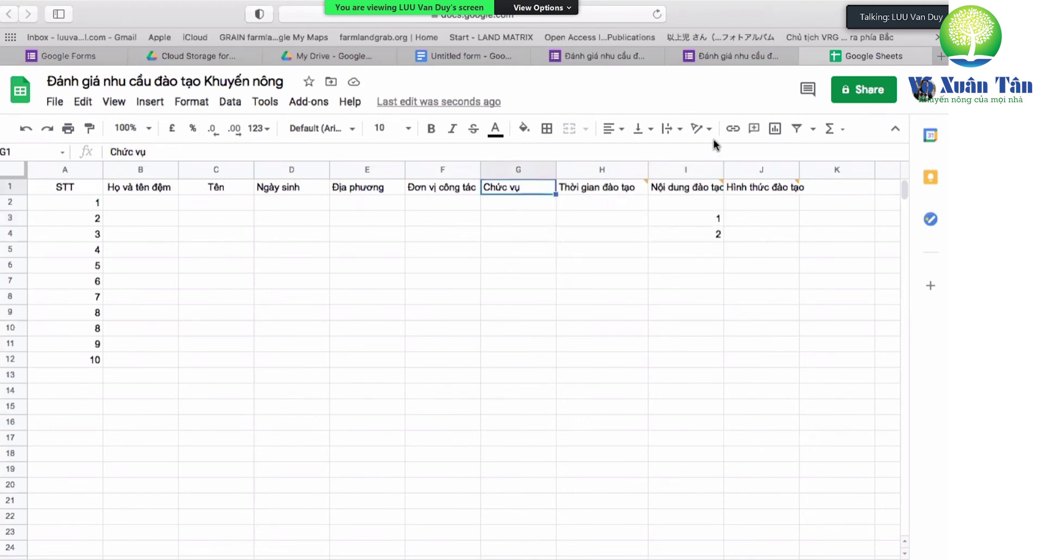
click(754, 131)
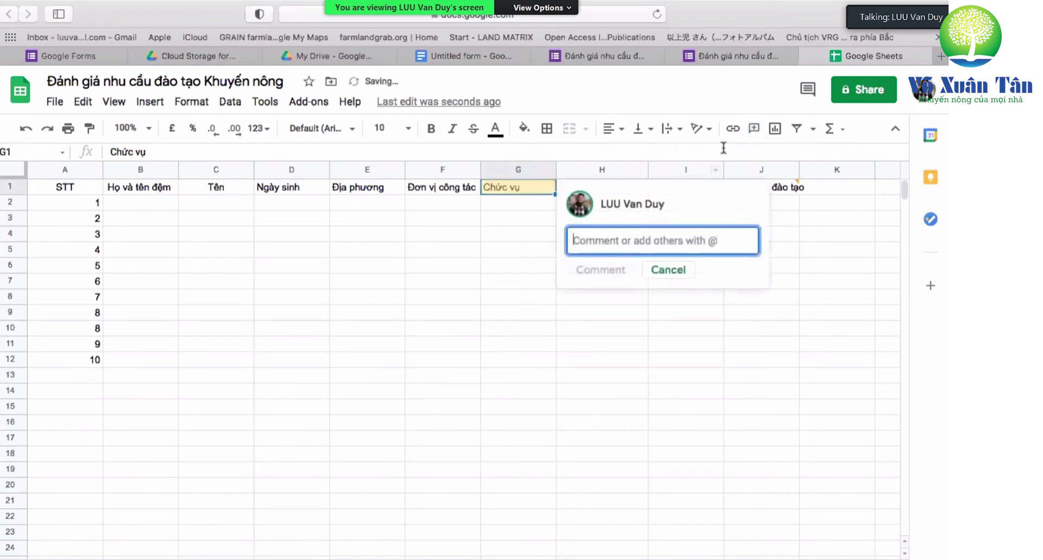
text(1.)
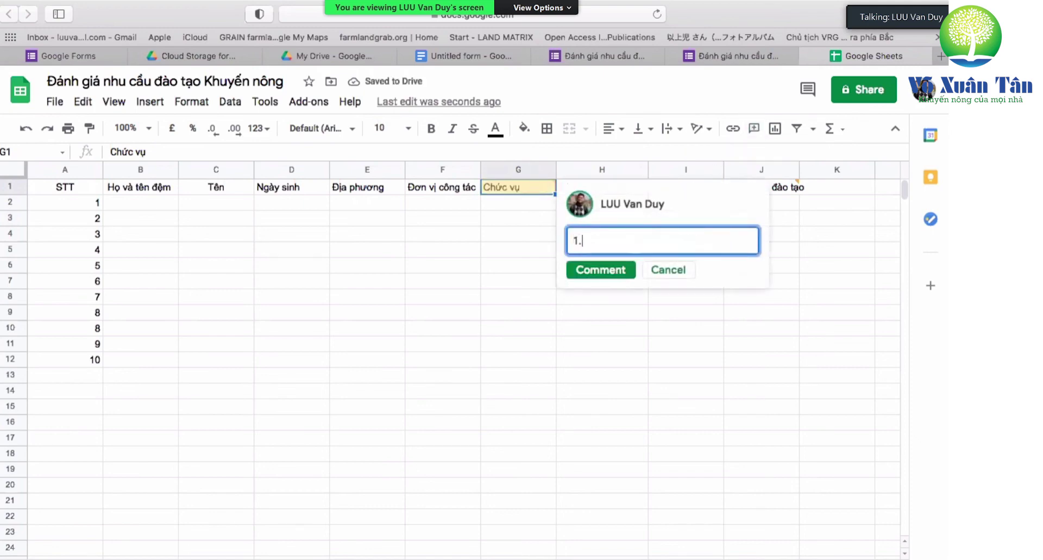
key(Return)
text(2.)
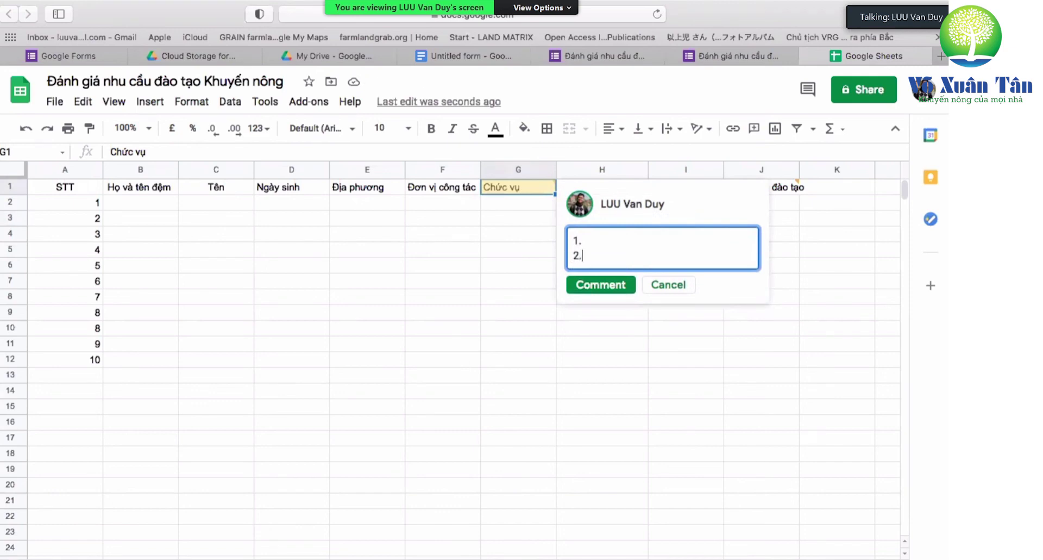
key(Return)
text(3.4)
key(Return)
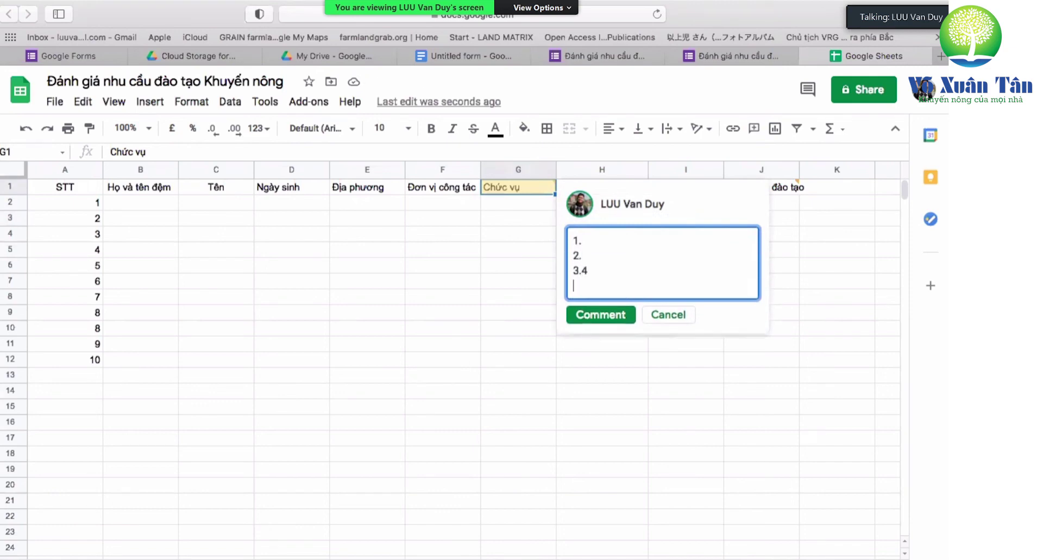
key(BackSpace)
key(Return)
text(4/)
key(BackSpace)
text(.)
click(591, 316)
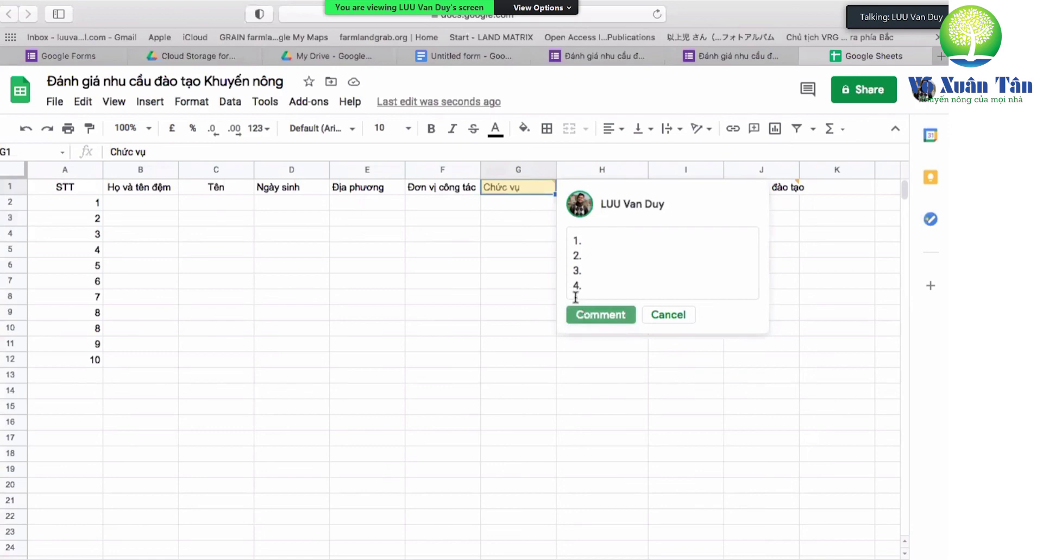
click(589, 315)
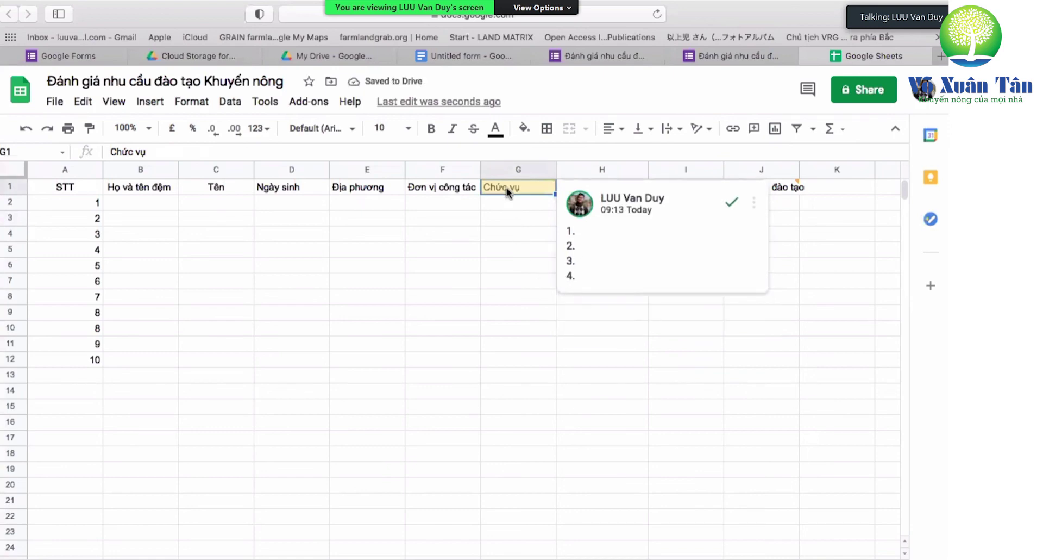
drag(513, 230, 517, 297)
drag(526, 352, 357, 311)
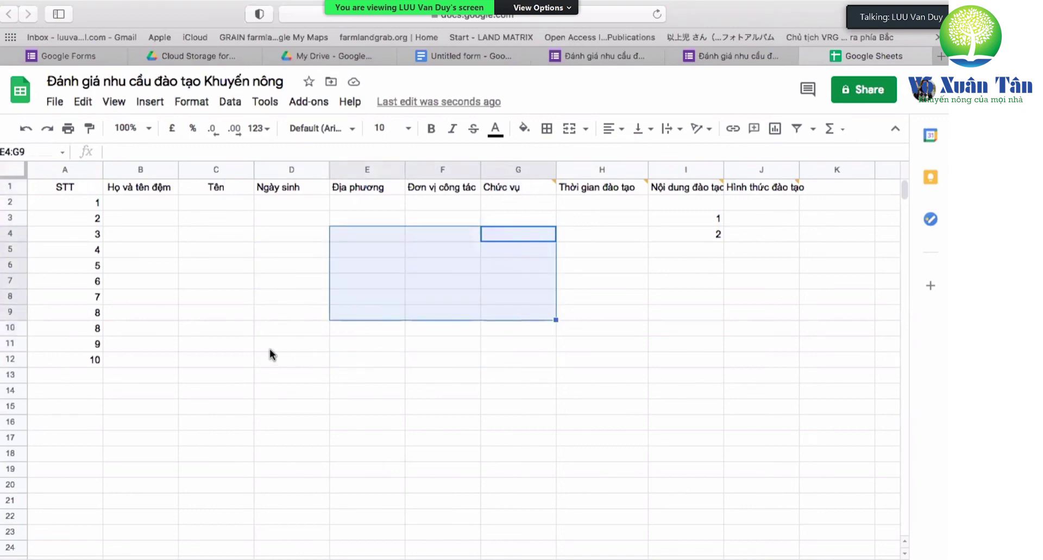
click(318, 341)
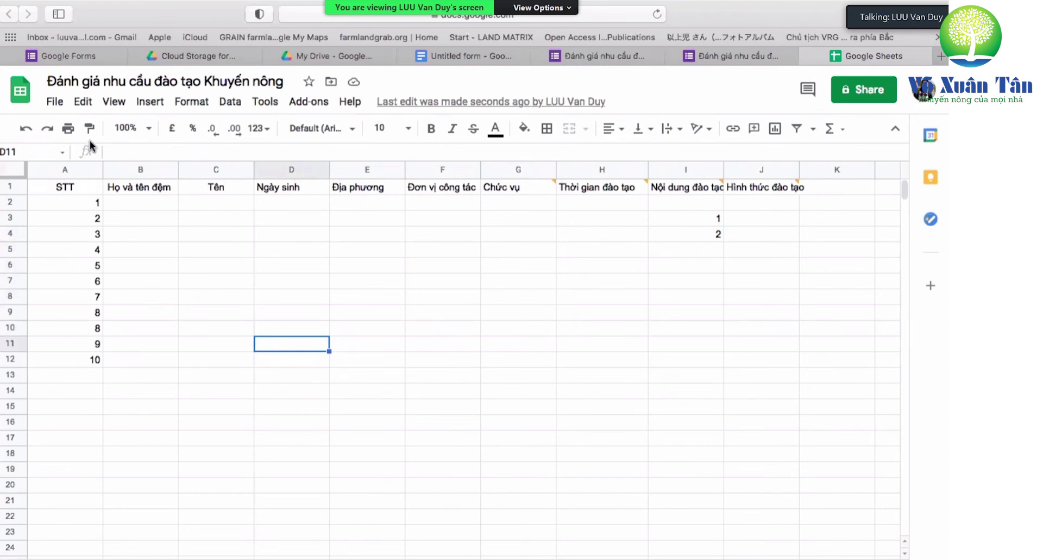
Step: Check the file formats offered for downloading the spreadsheet, including Microsoft Excel (.xlsx), without downloading it
click(55, 105)
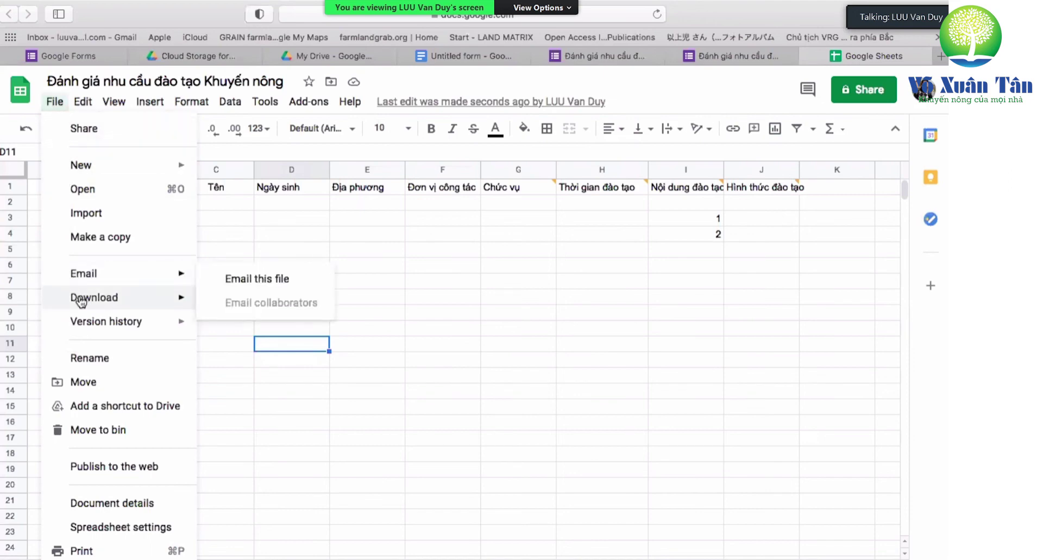
mouse_move(101, 304)
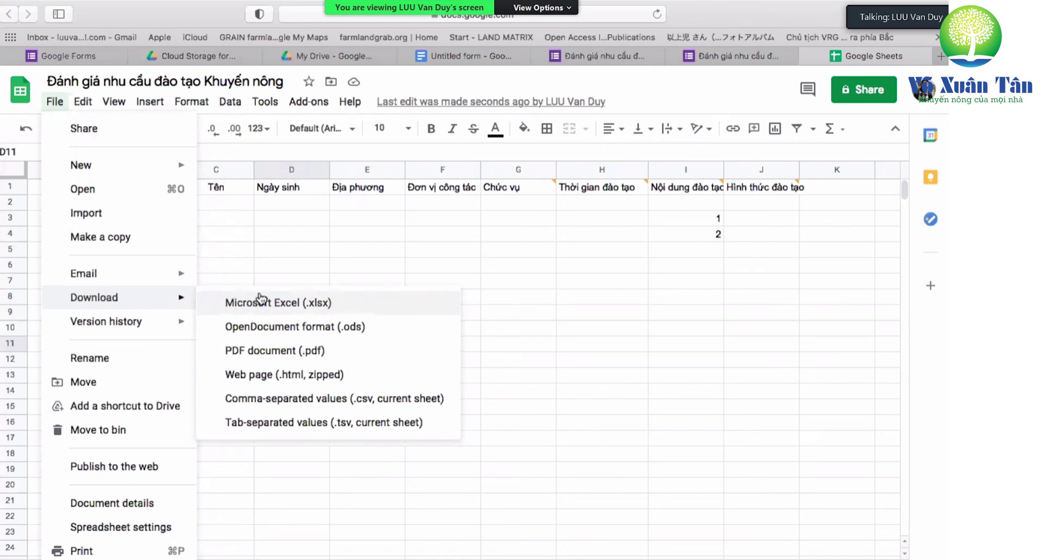
click(273, 263)
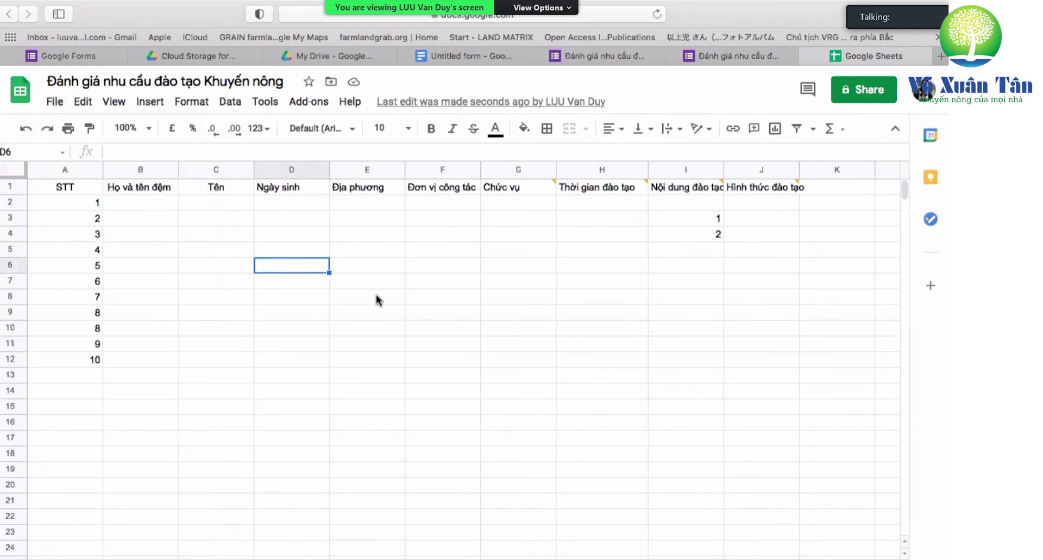
Step: Copy the spreadsheet's link from the sharing settings and close them
click(870, 95)
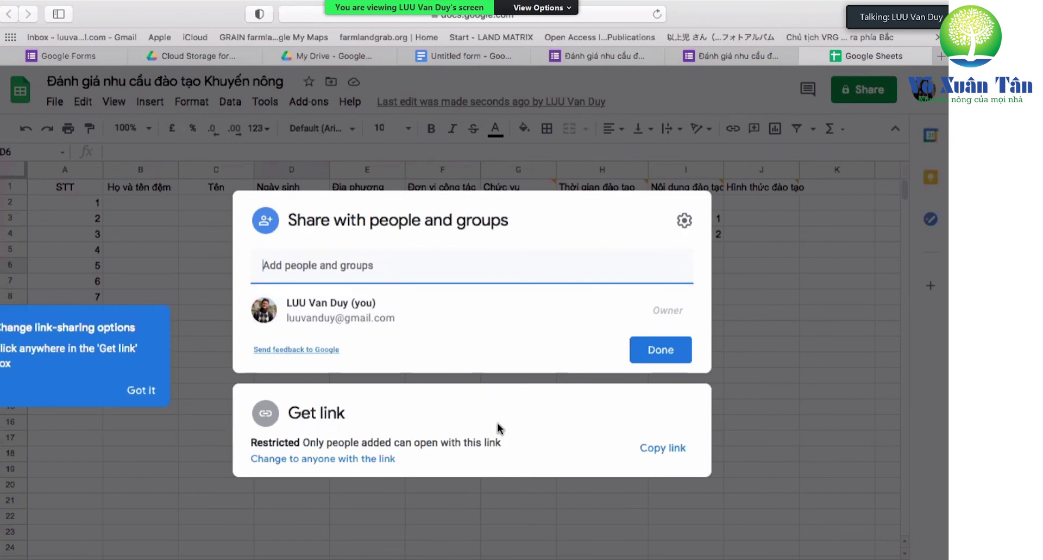
click(662, 451)
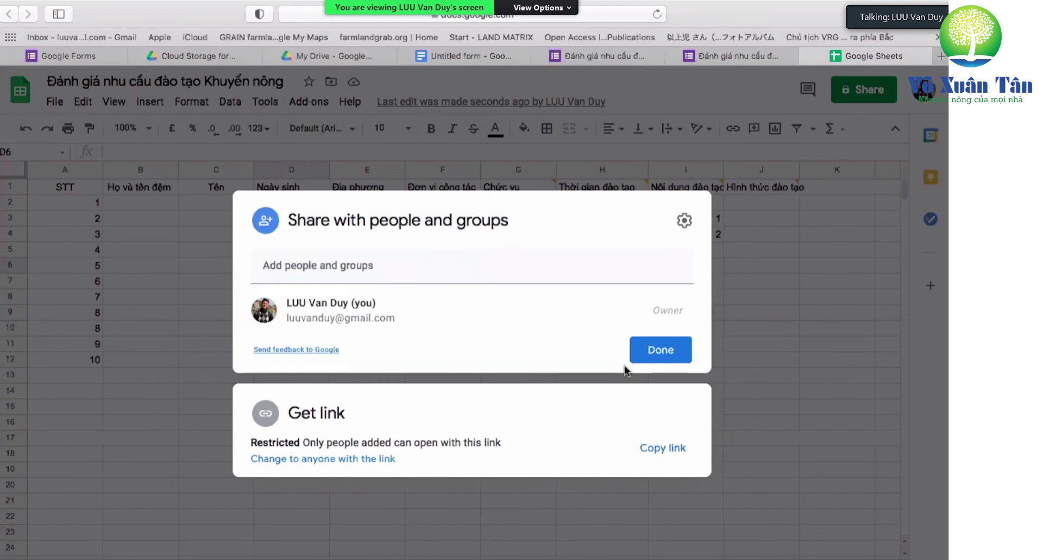
click(744, 431)
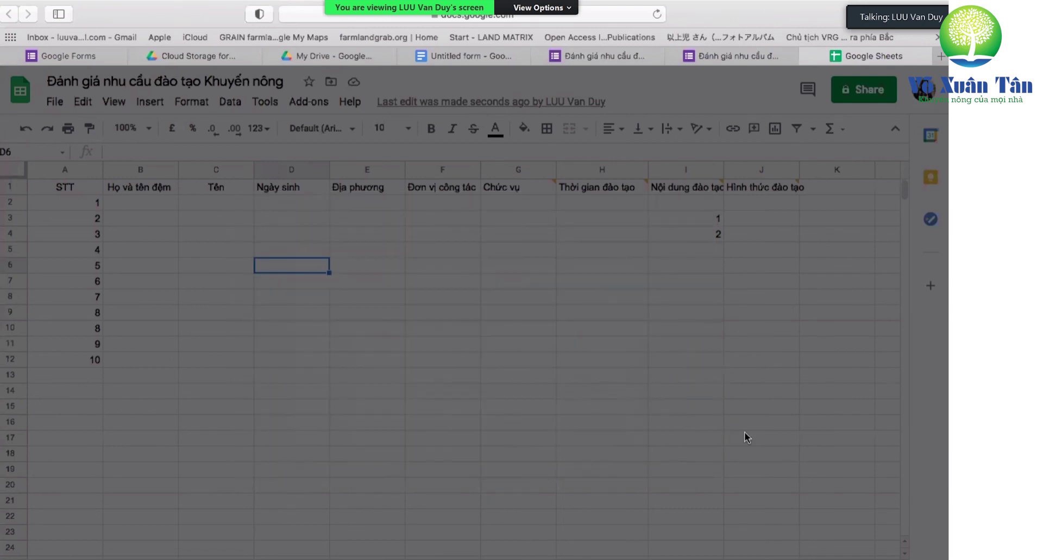
click(744, 431)
shift+click(690, 392)
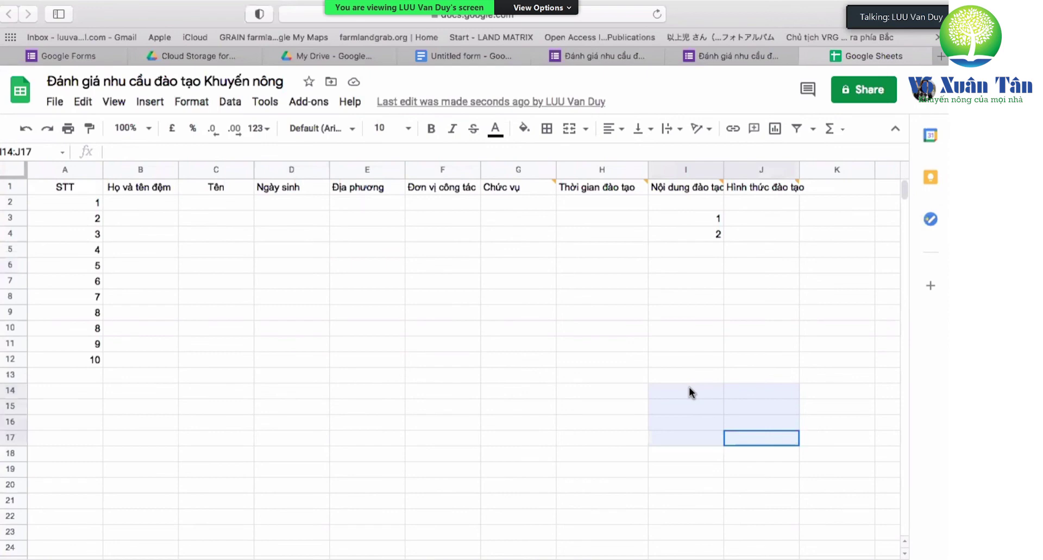
drag(690, 391, 256, 357)
click(340, 341)
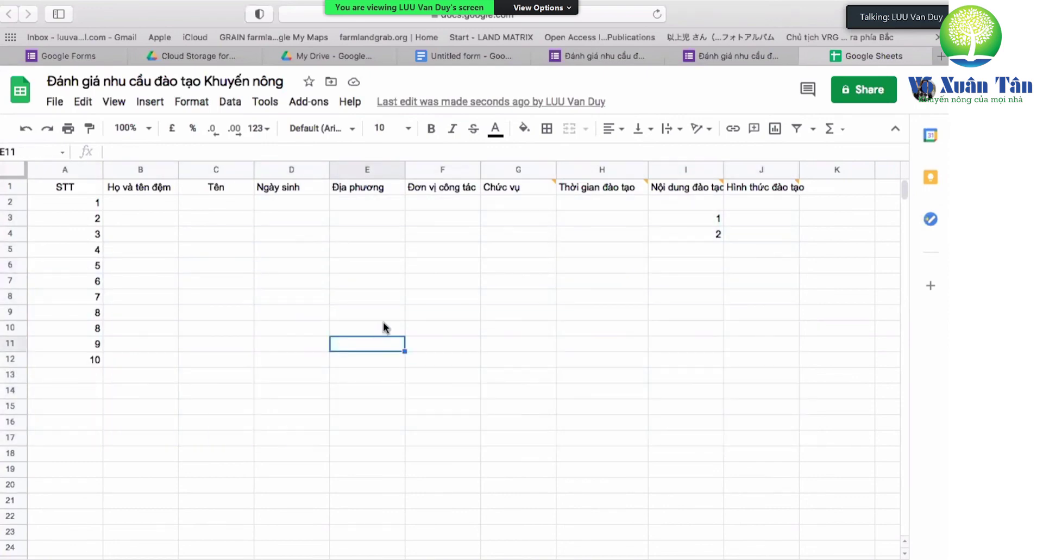
click(334, 287)
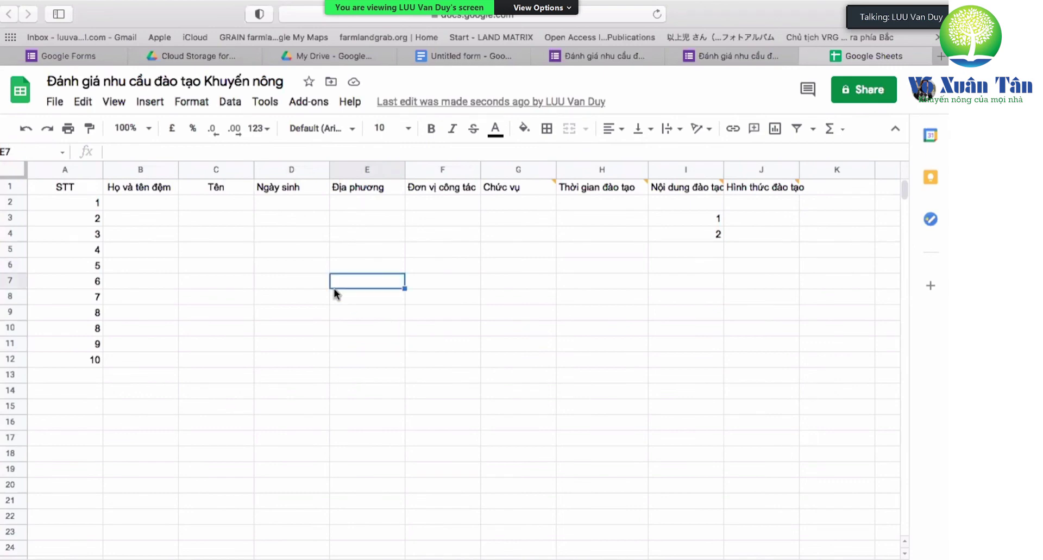
click(308, 346)
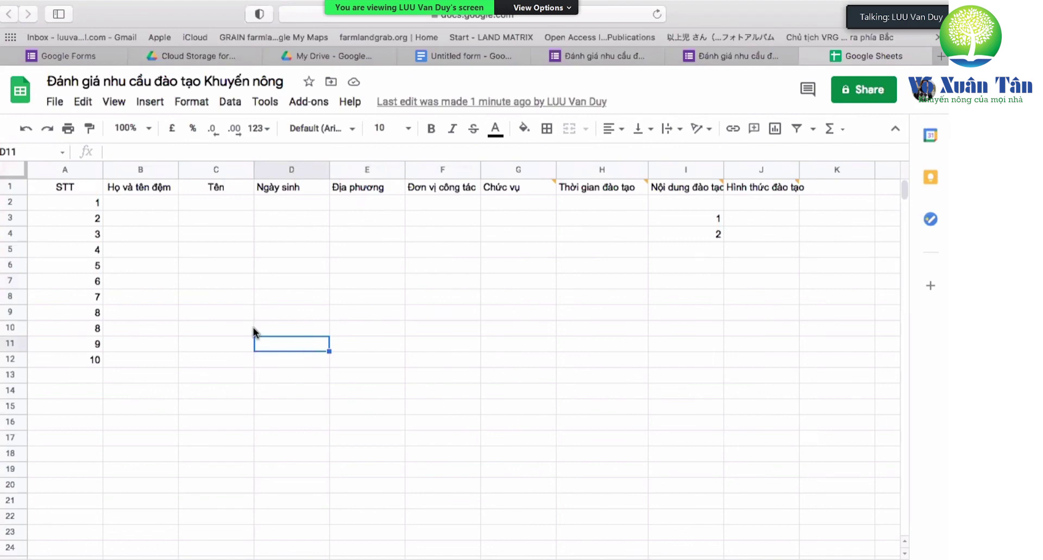
click(417, 297)
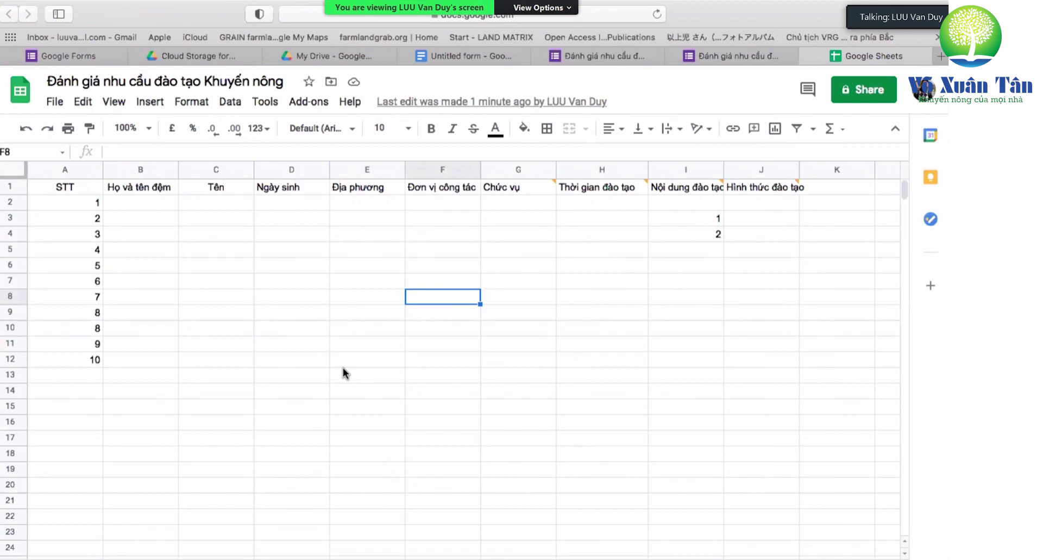
click(349, 295)
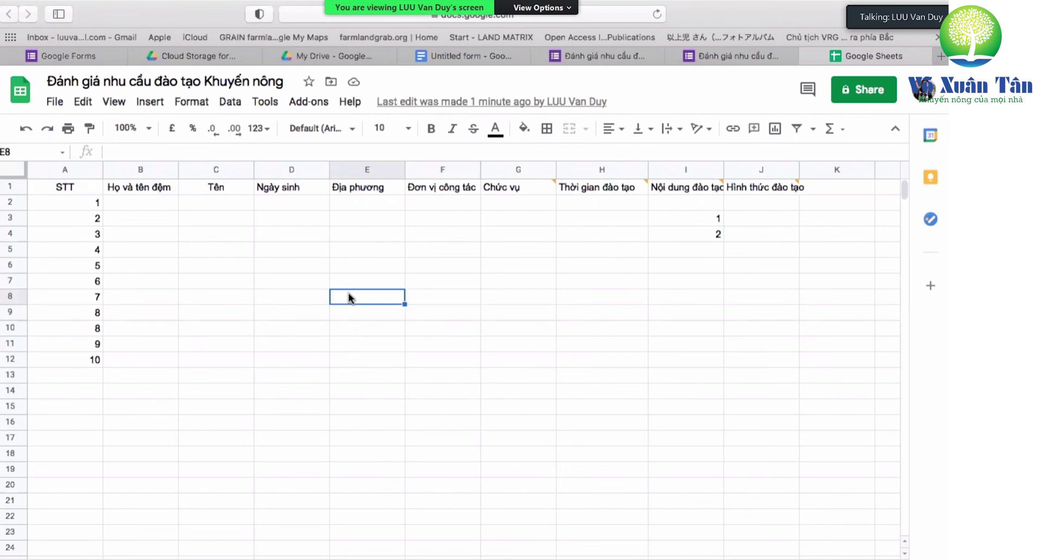
drag(285, 250, 293, 296)
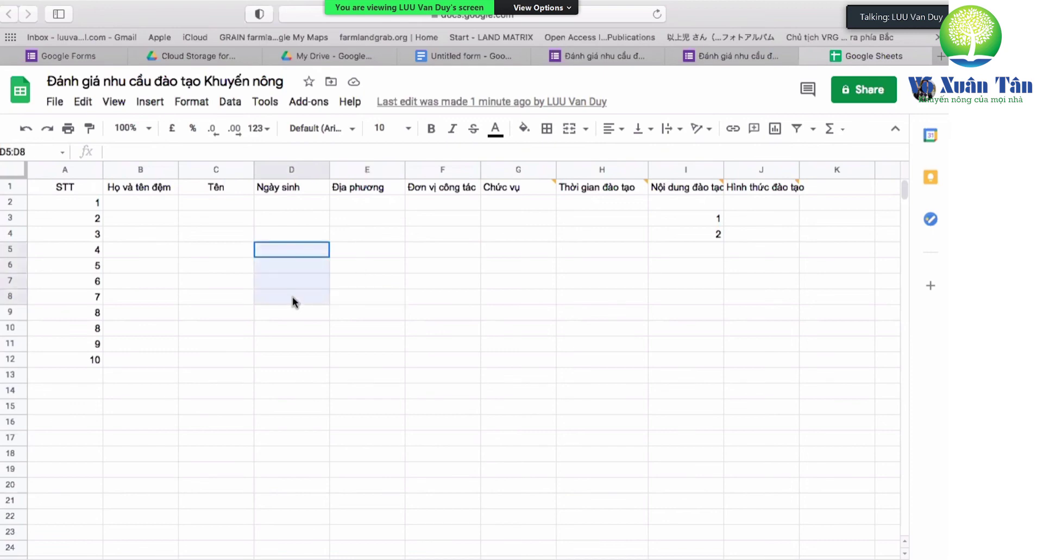
click(286, 329)
scroll(285, 328, down, 1)
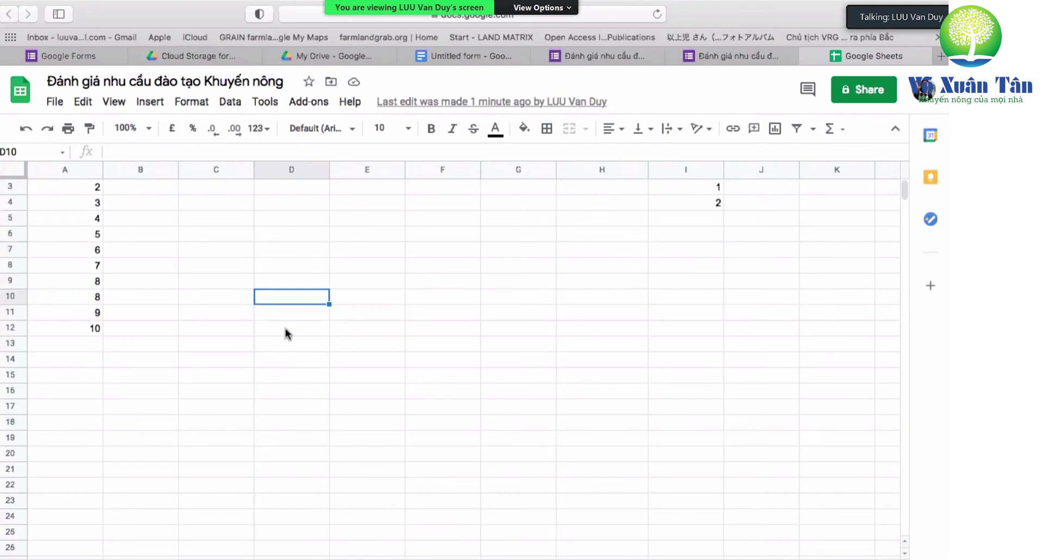
scroll(285, 327, up, 1)
click(333, 287)
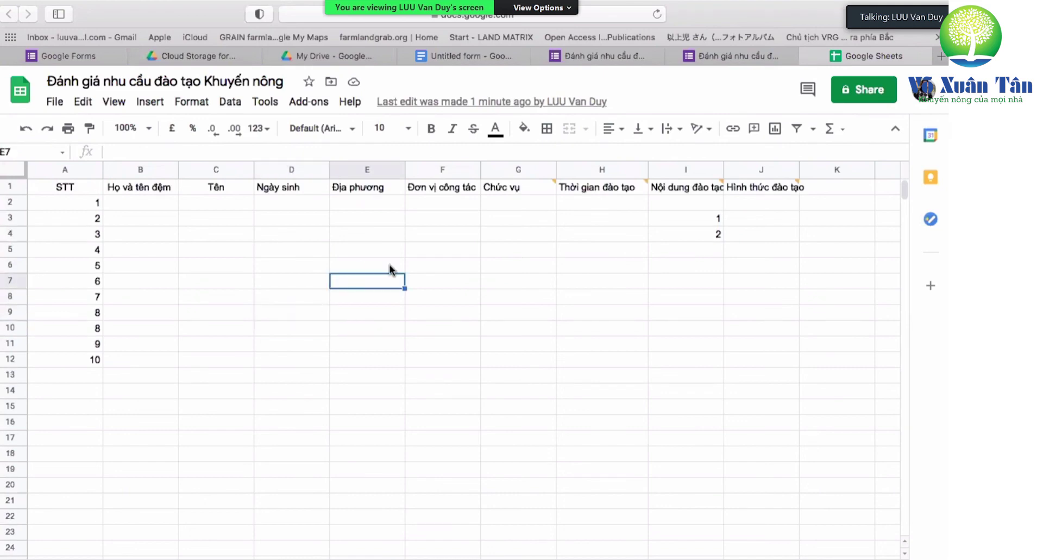
Step: Switch to PowerPoint, end the slide show and close the Huong dan tao phieu danh gia qua google sheets presentation
key(ctrl+Left)
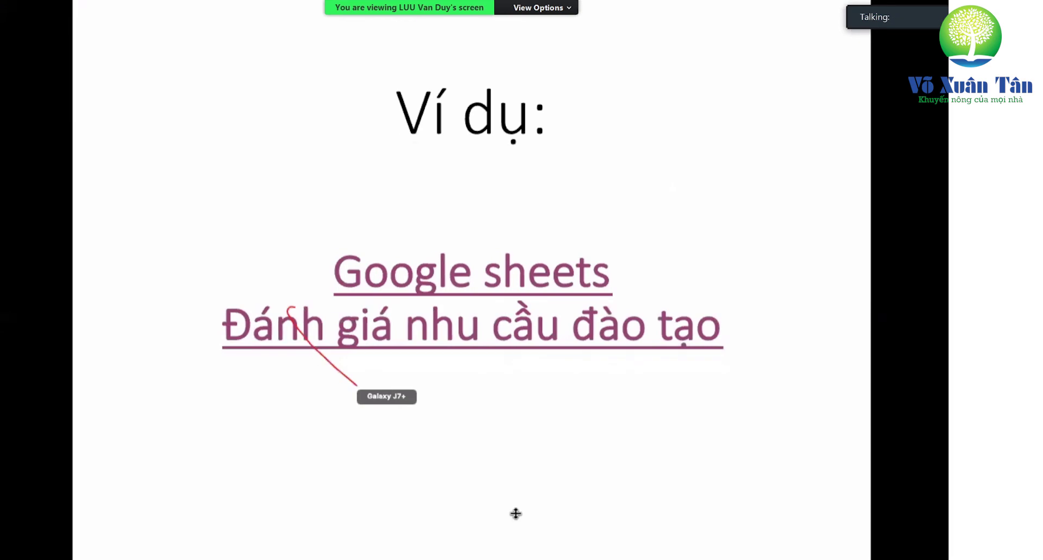
key(Escape)
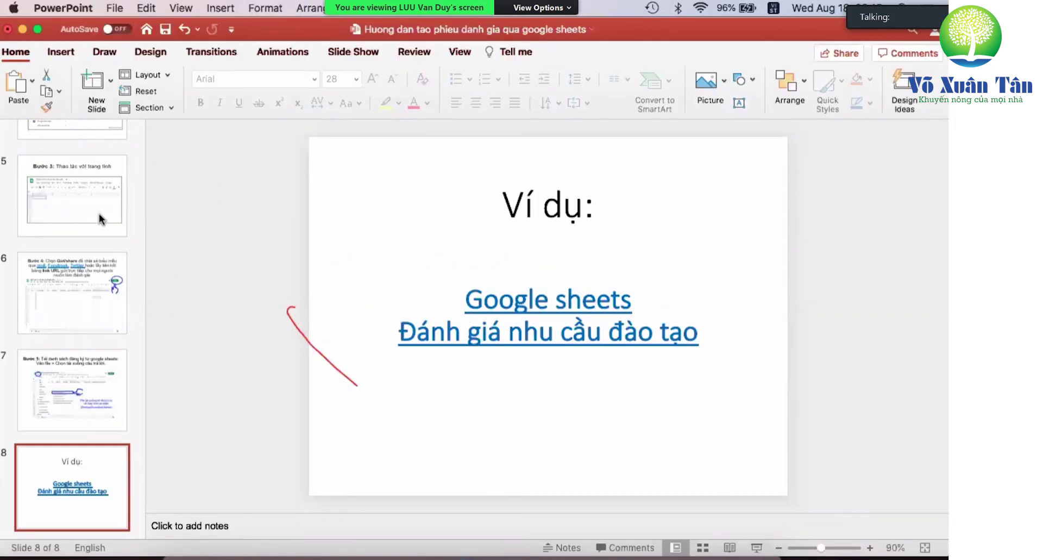
click(8, 29)
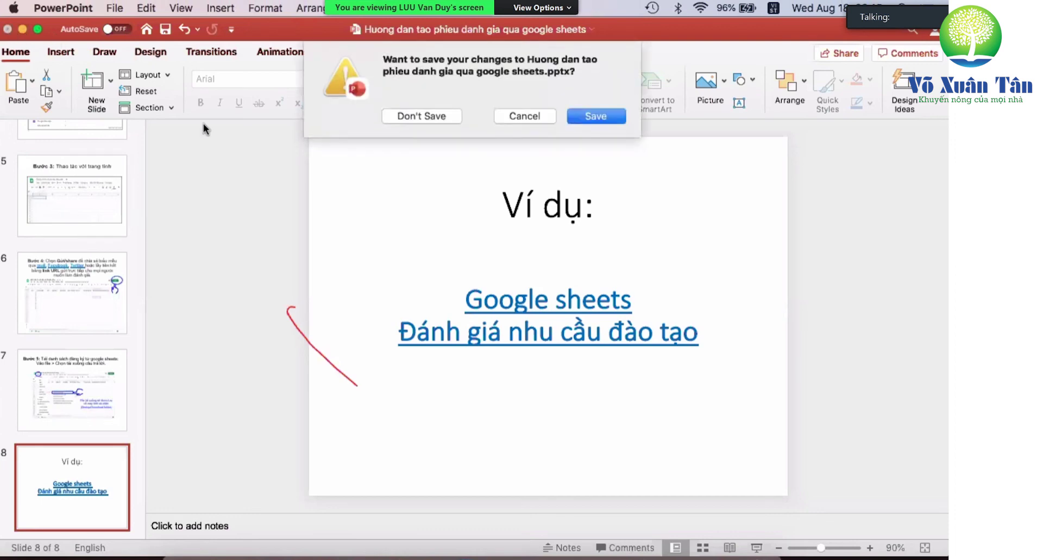